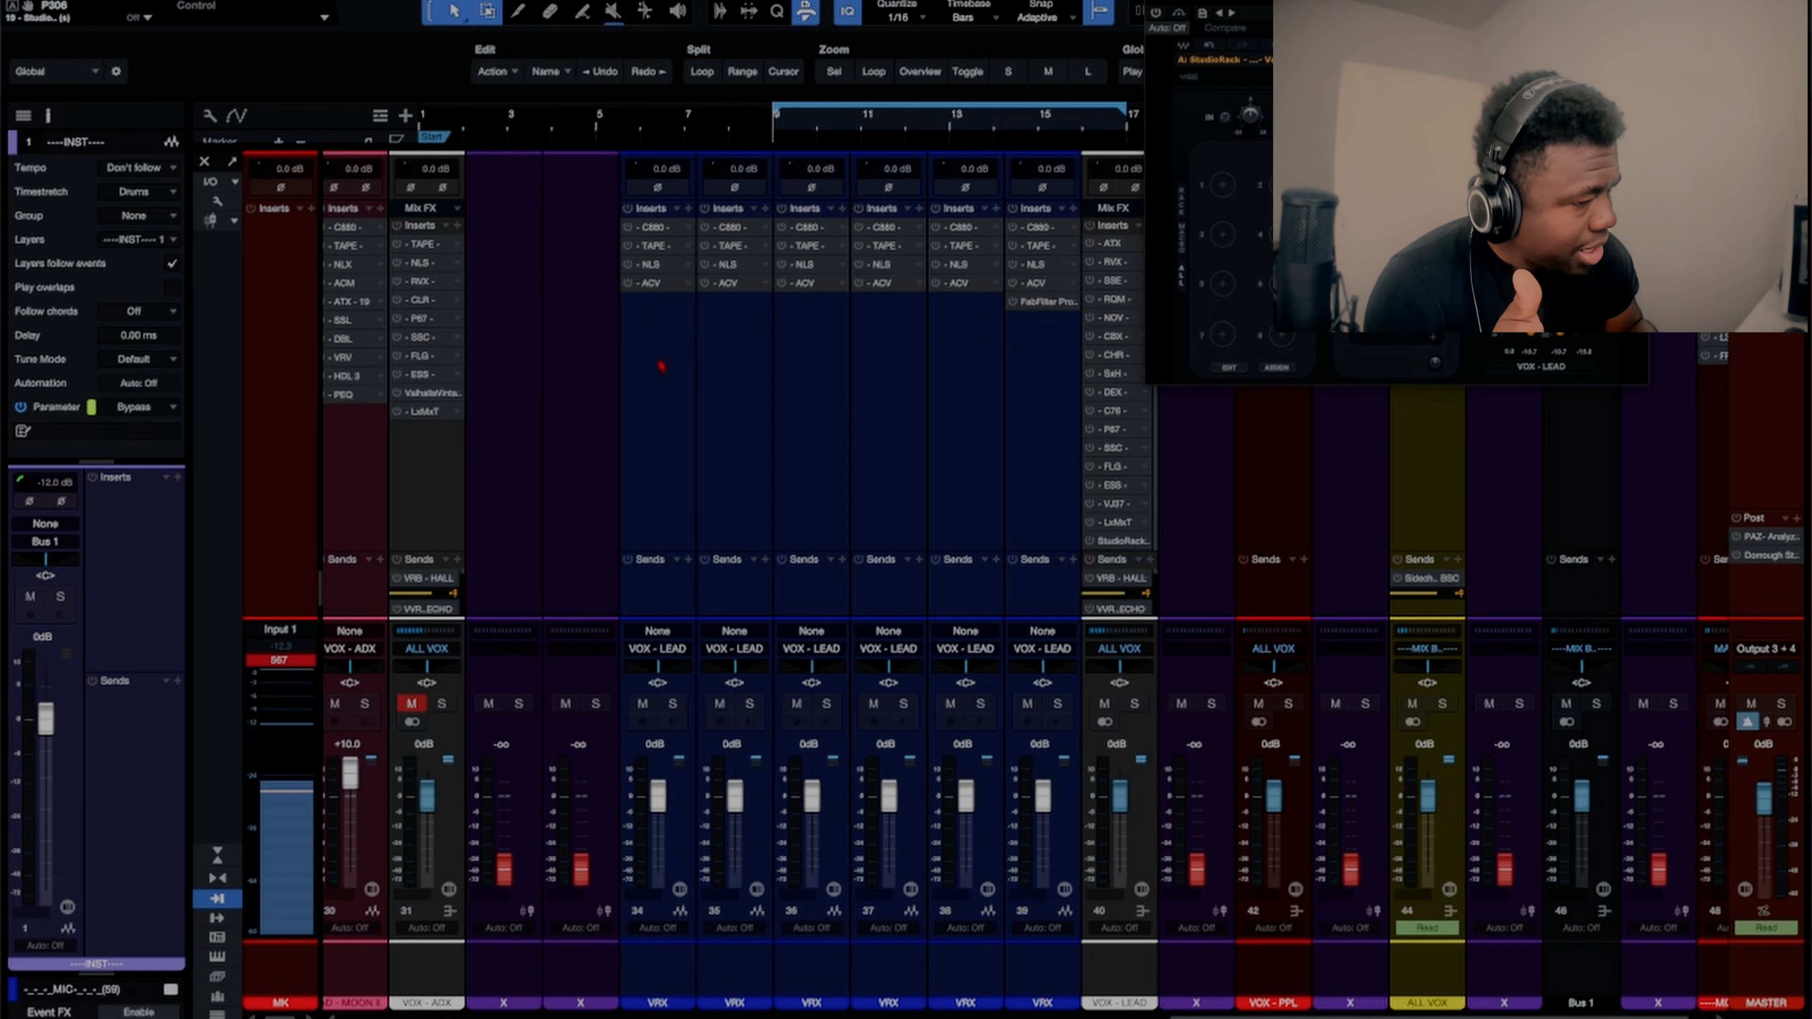
Step: Select all six VRX lead vocal tracks, channels 34 to 39, and enable their C800 microphone inserts together
left_click(661, 367)
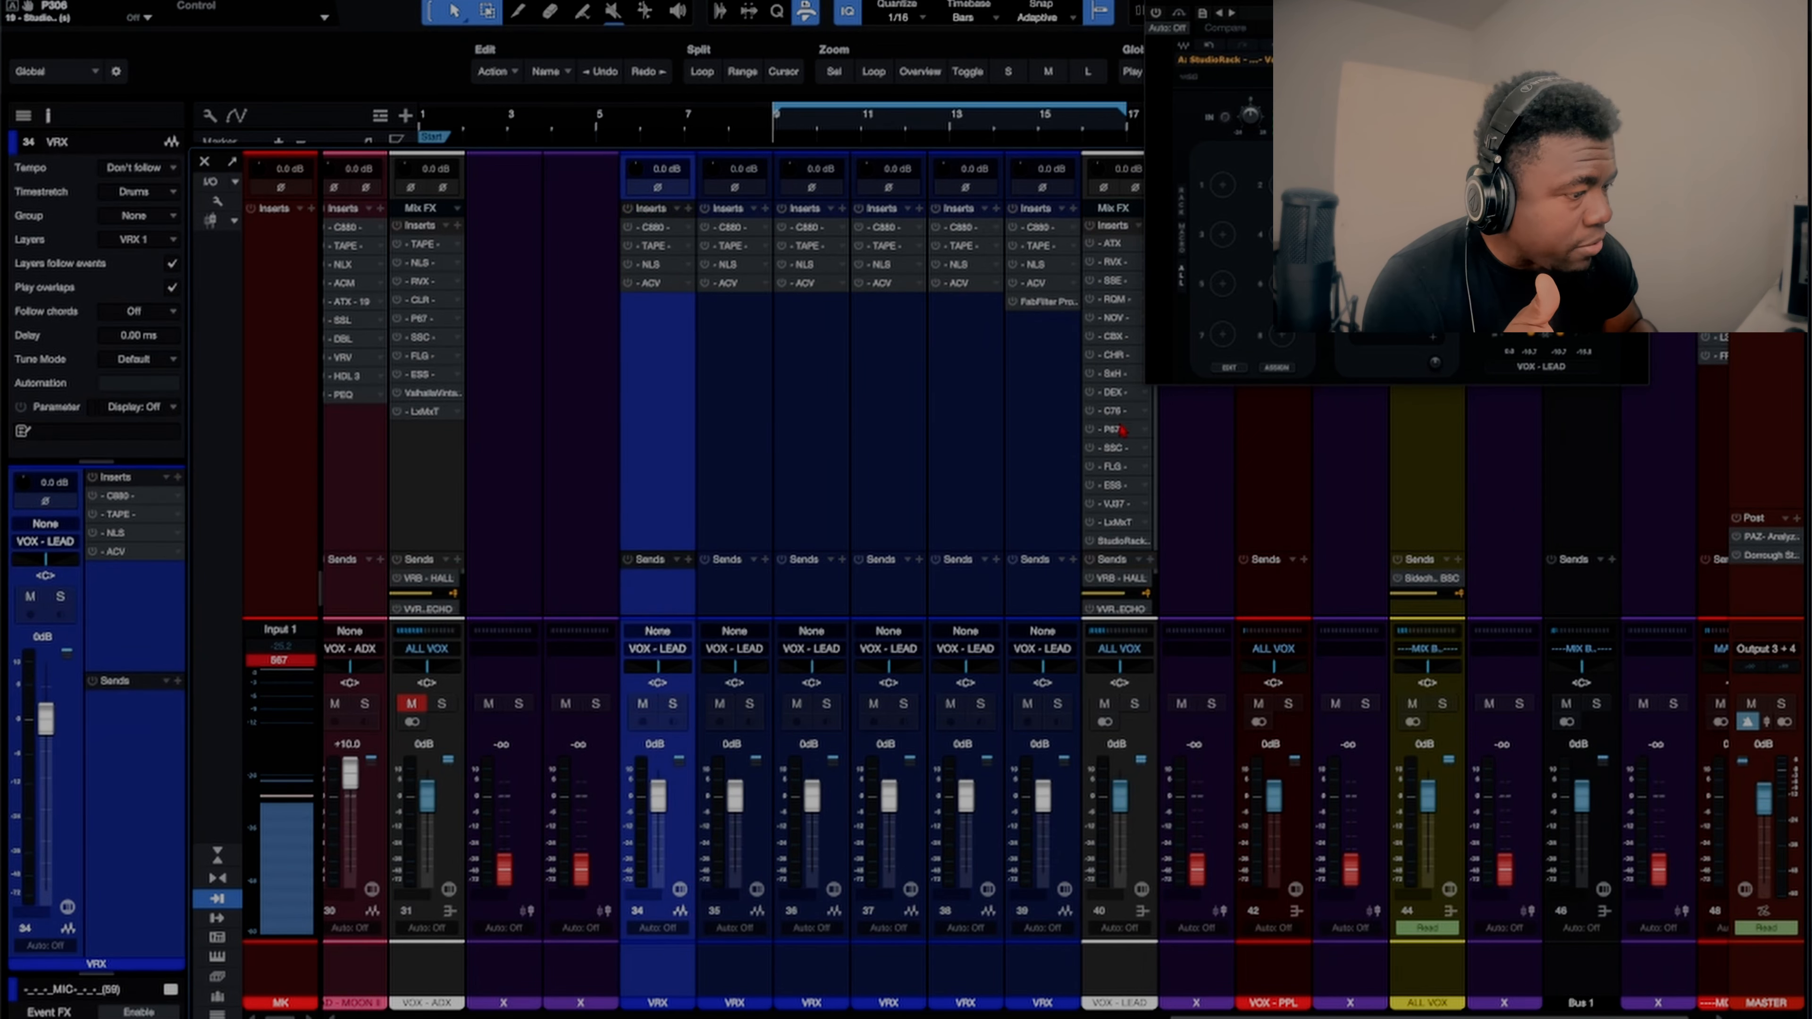
left_click(1022, 270, "shift")
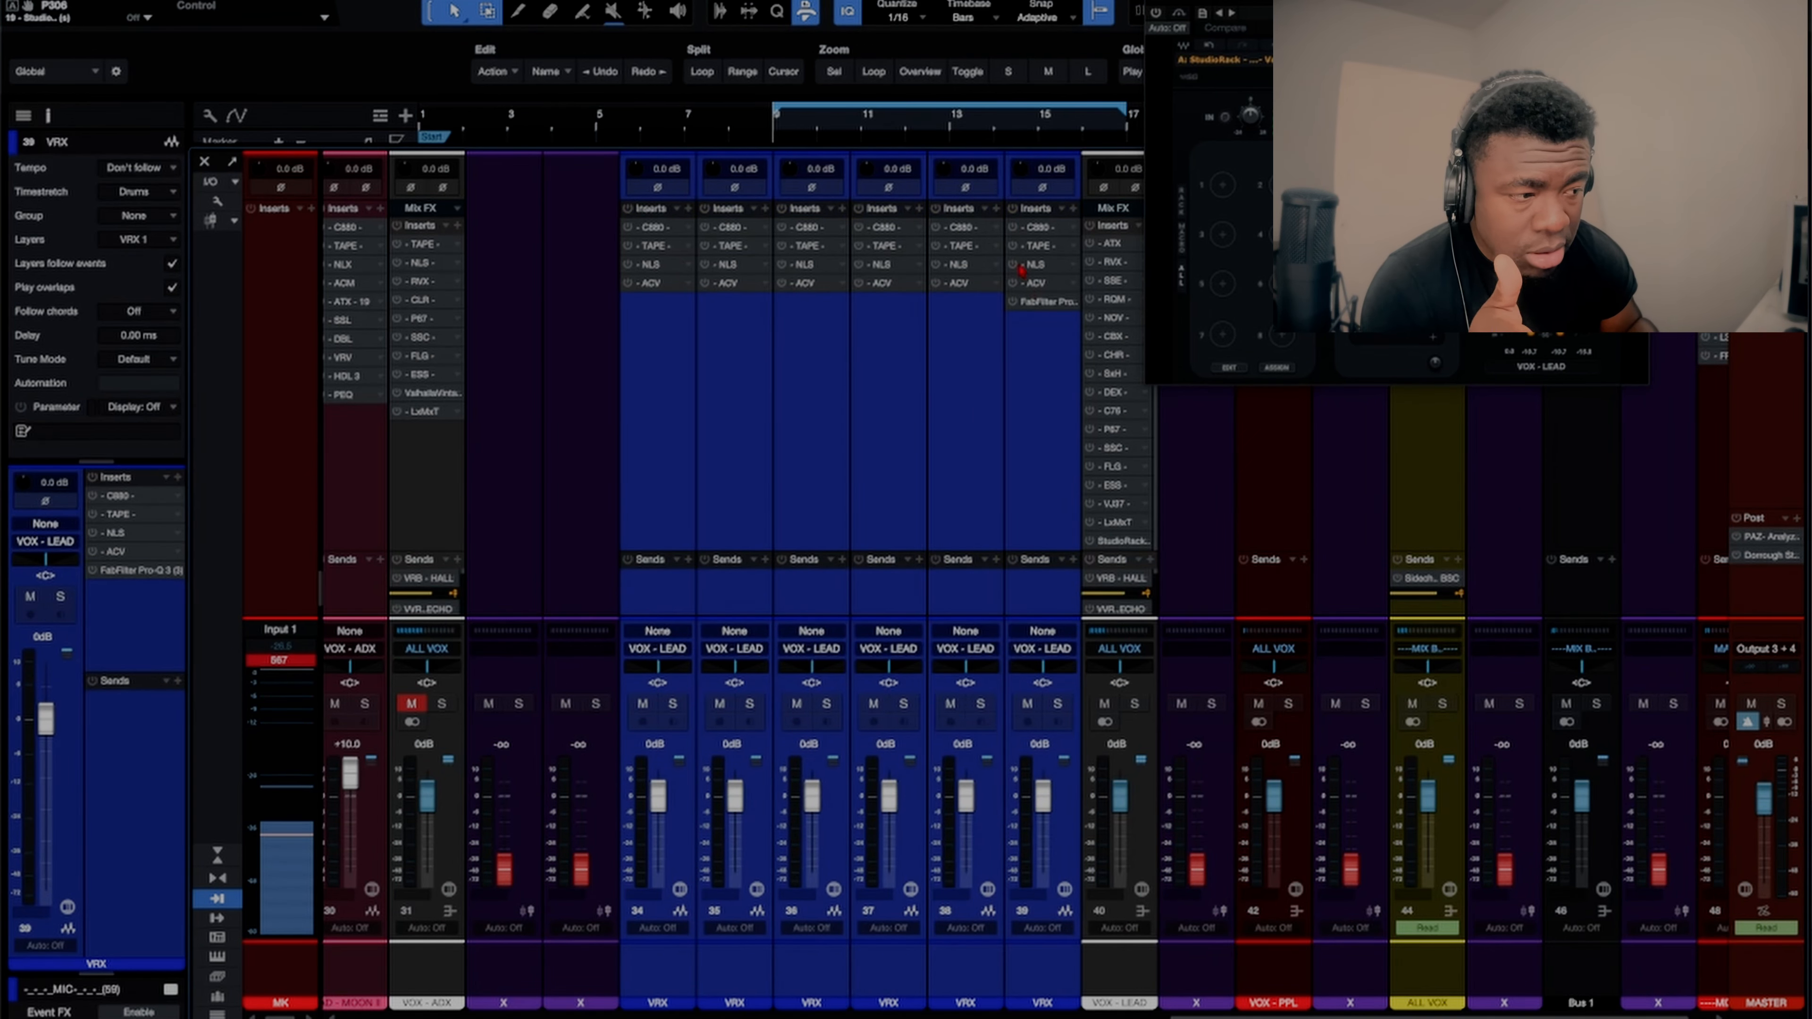
left_click(1012, 227)
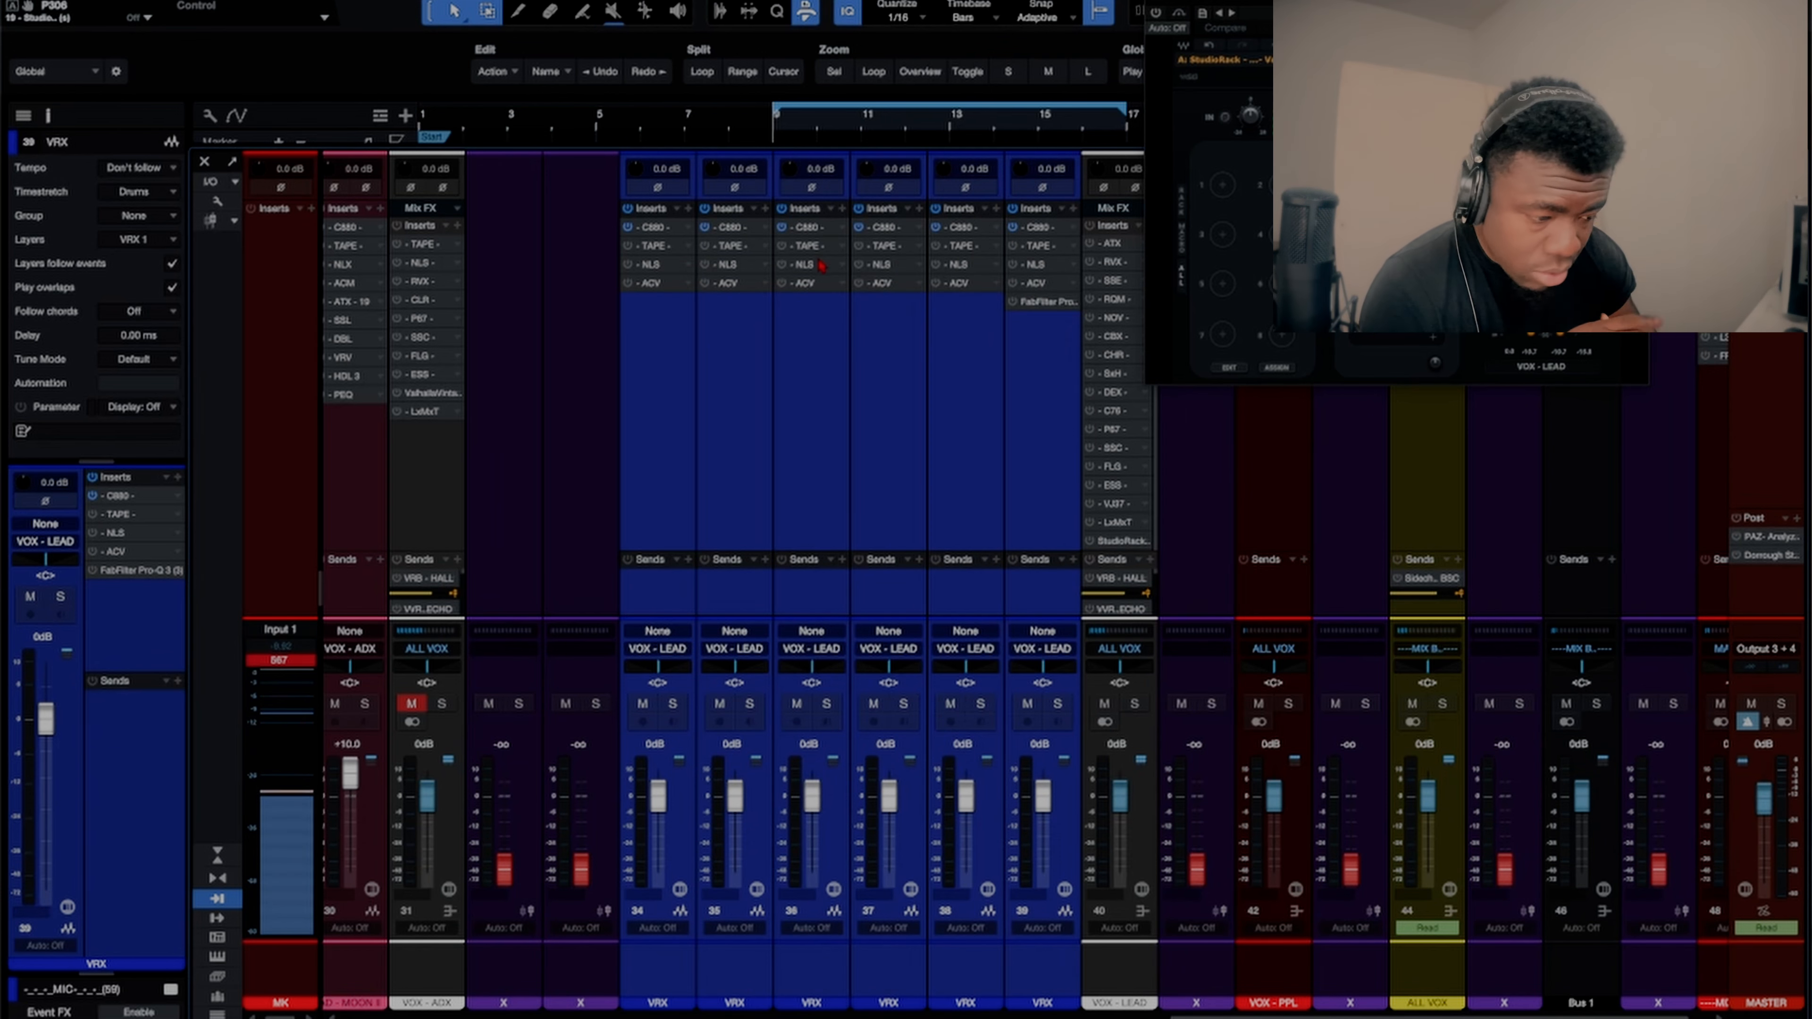
Step: Inspect the C800 microphone modelling settings on the second and first VRX tracks
left_click(731, 230)
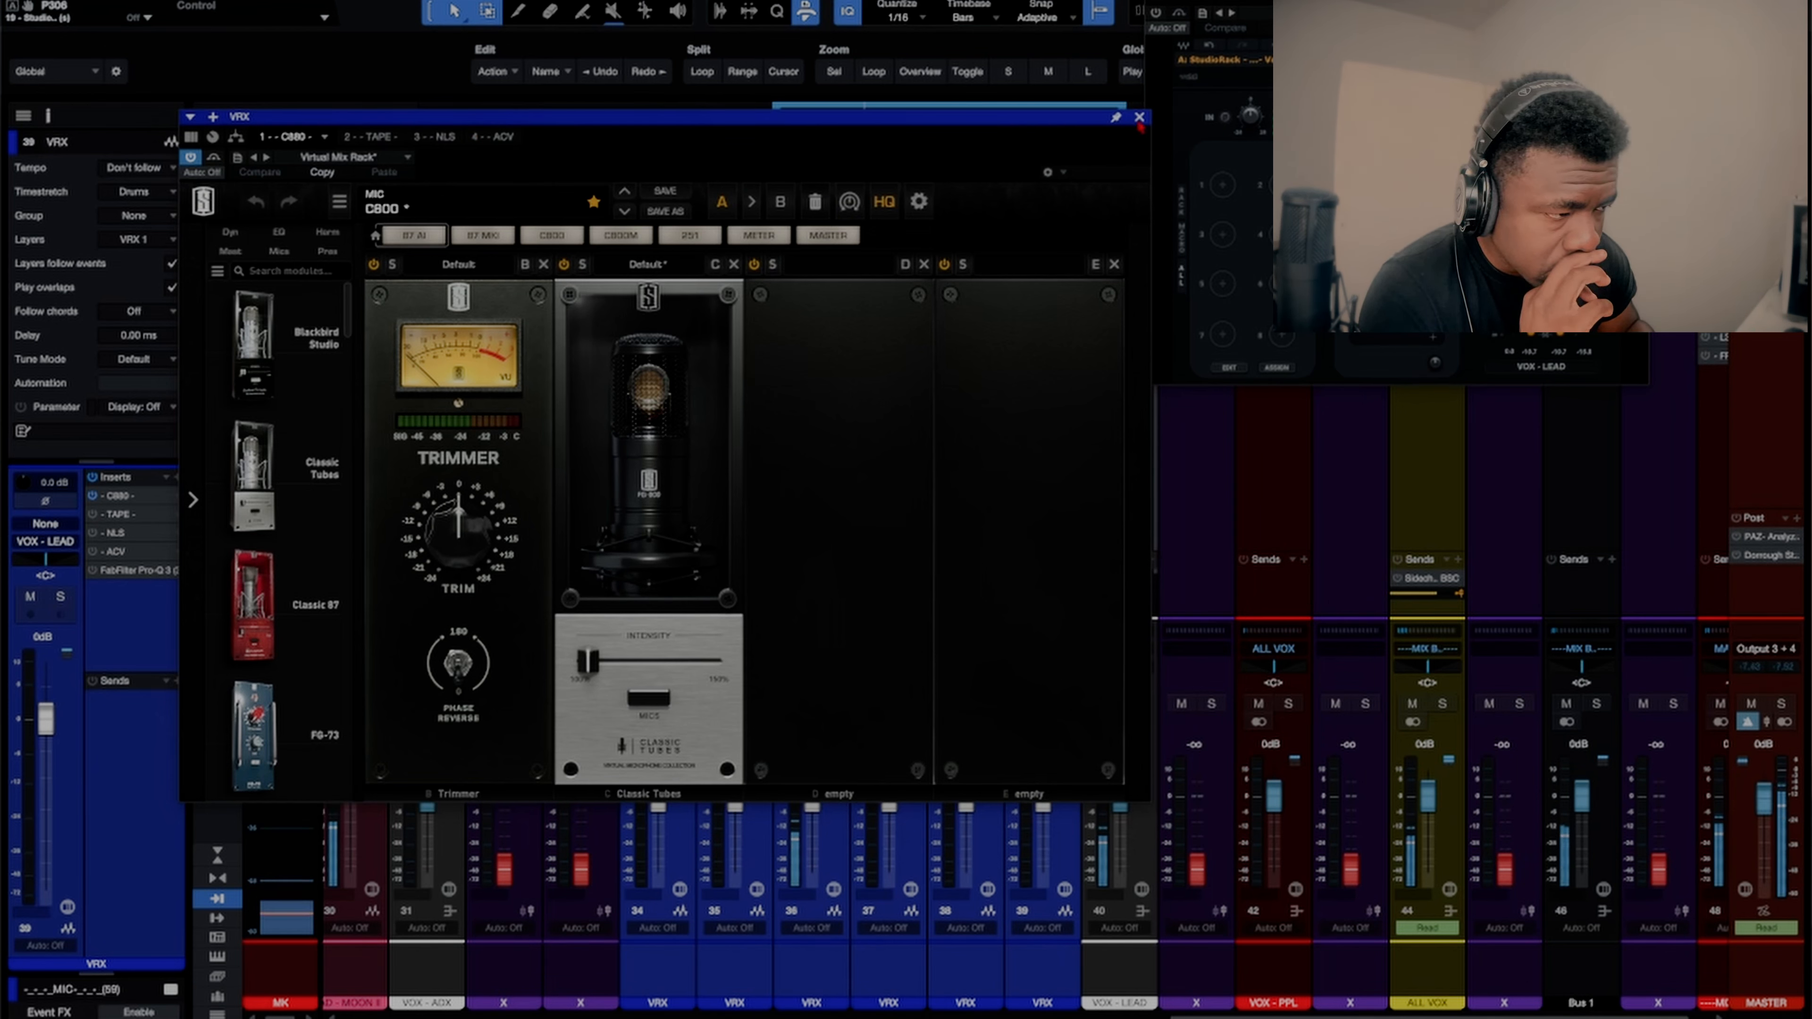
left_click(1138, 117)
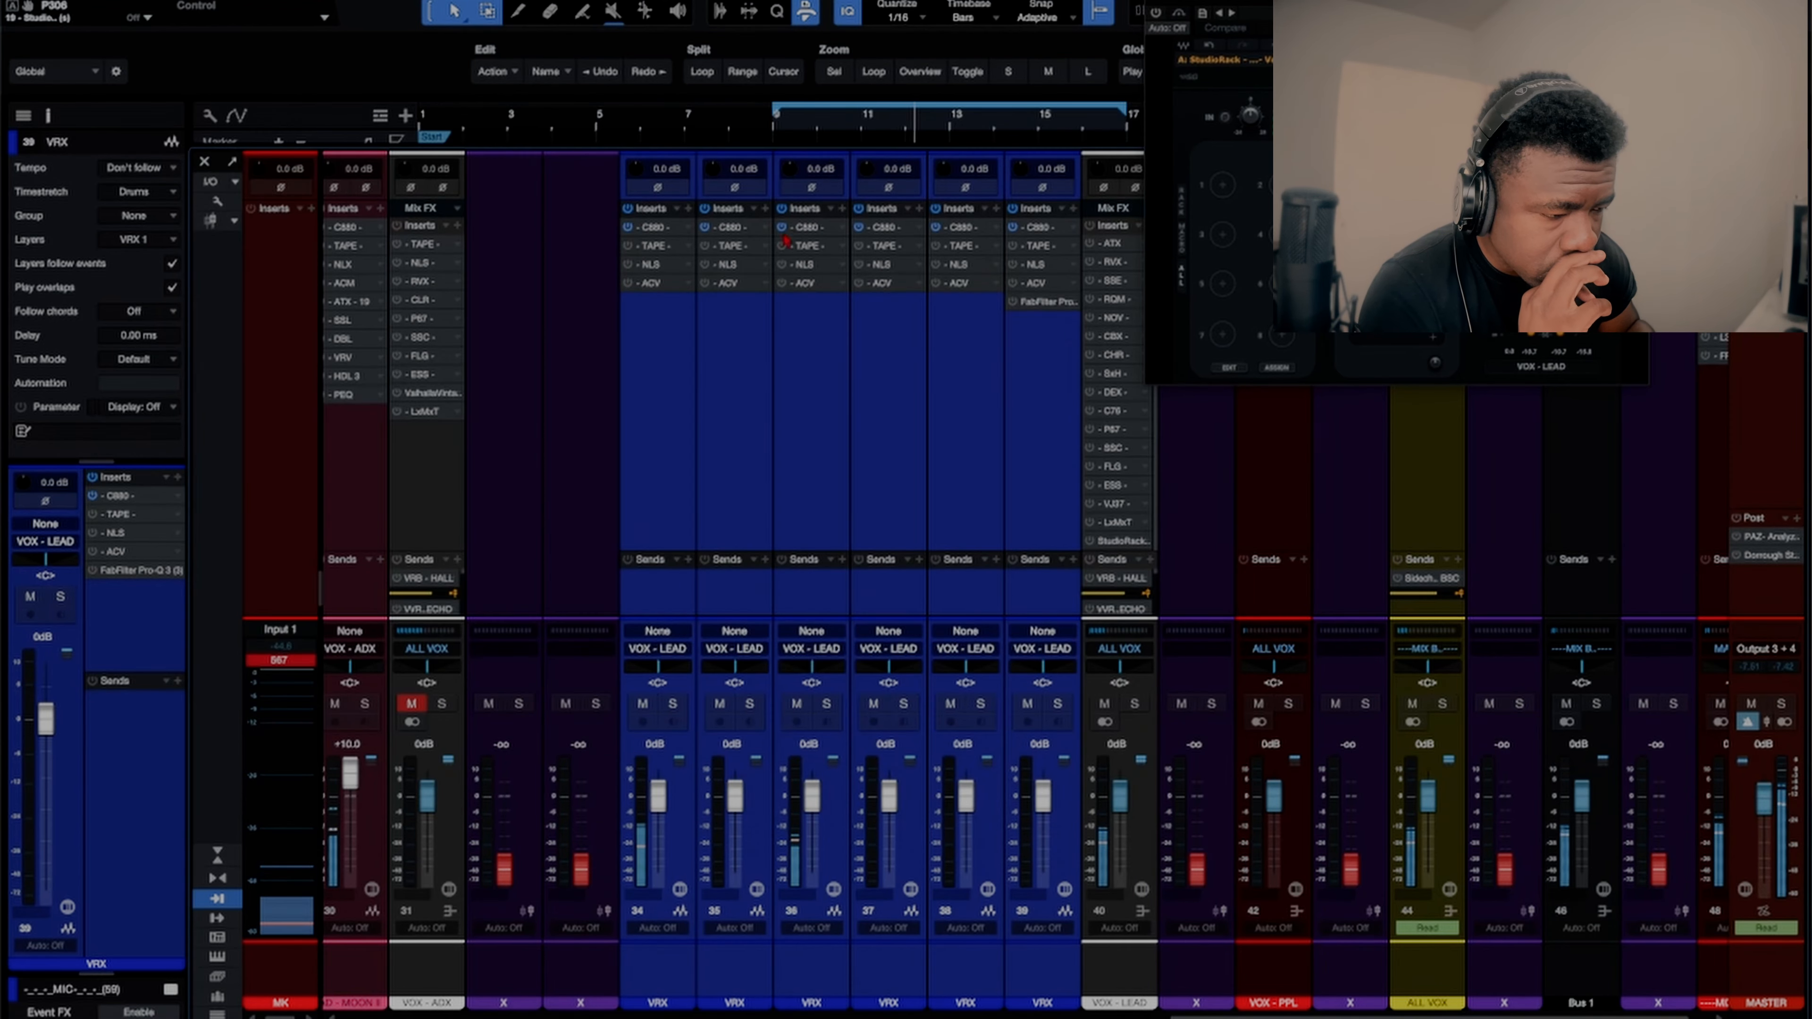
left_click(657, 227)
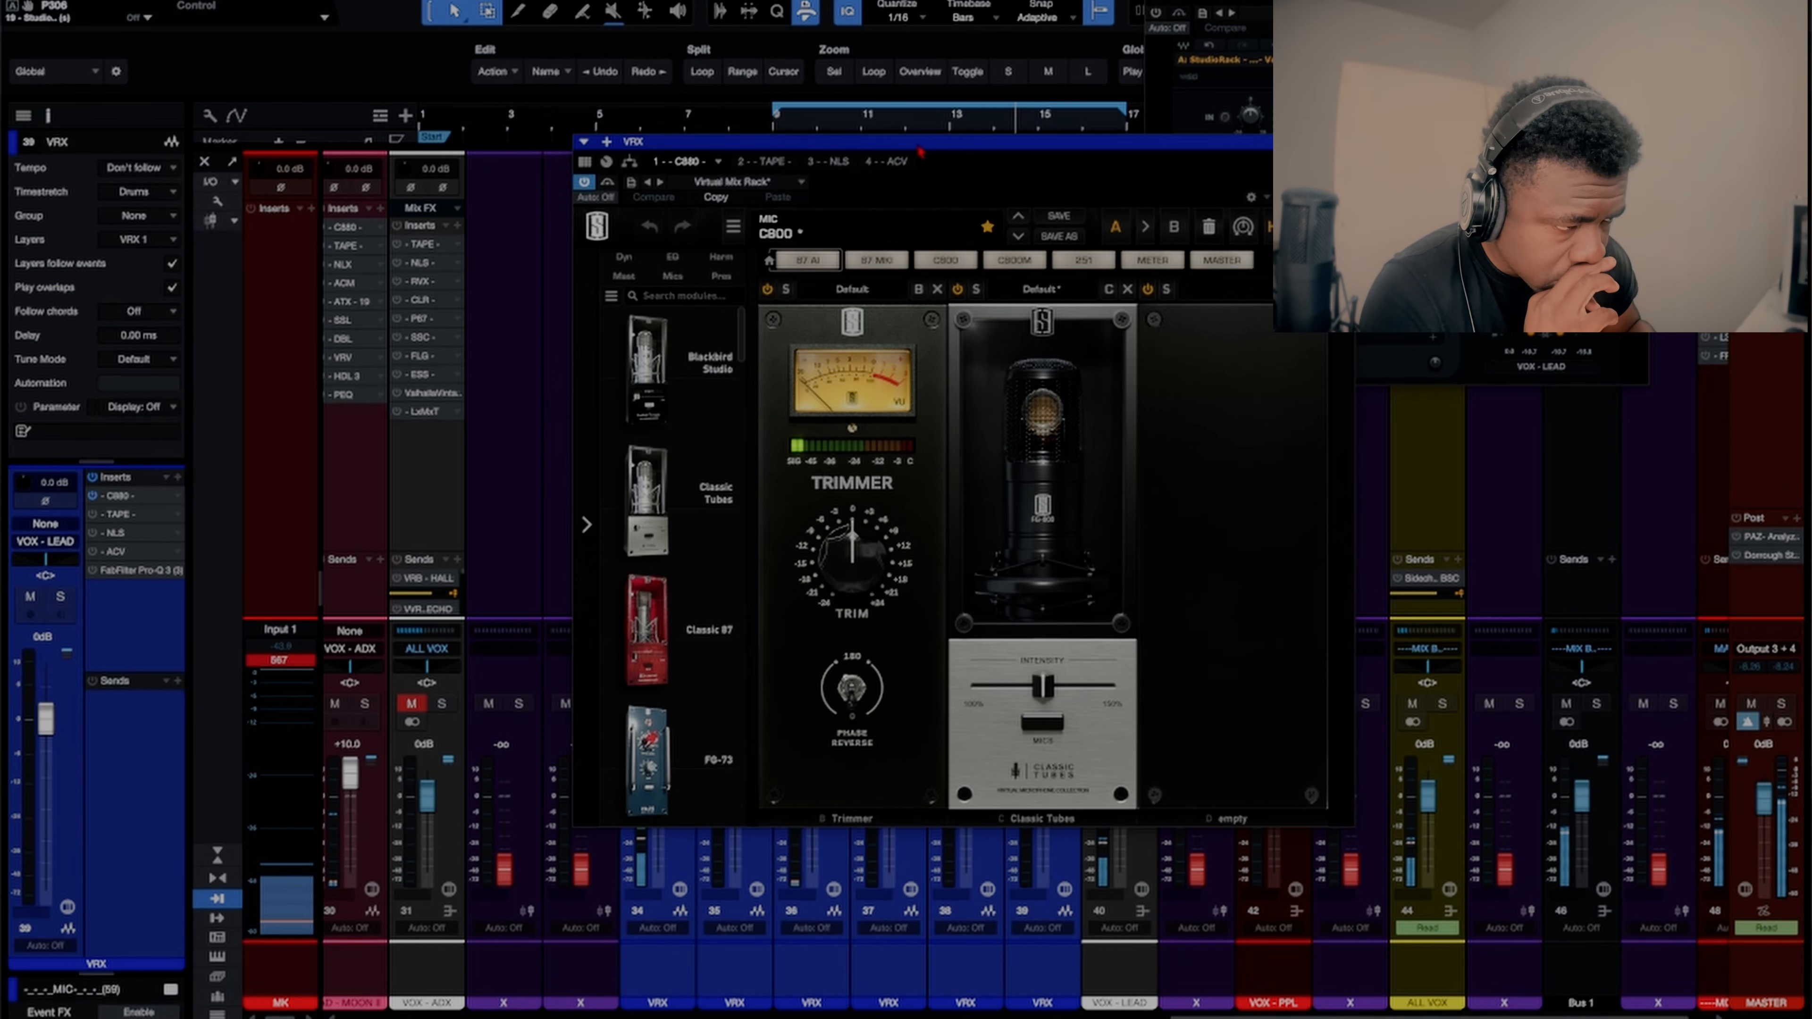
left_click_drag(927, 143, 606, 102)
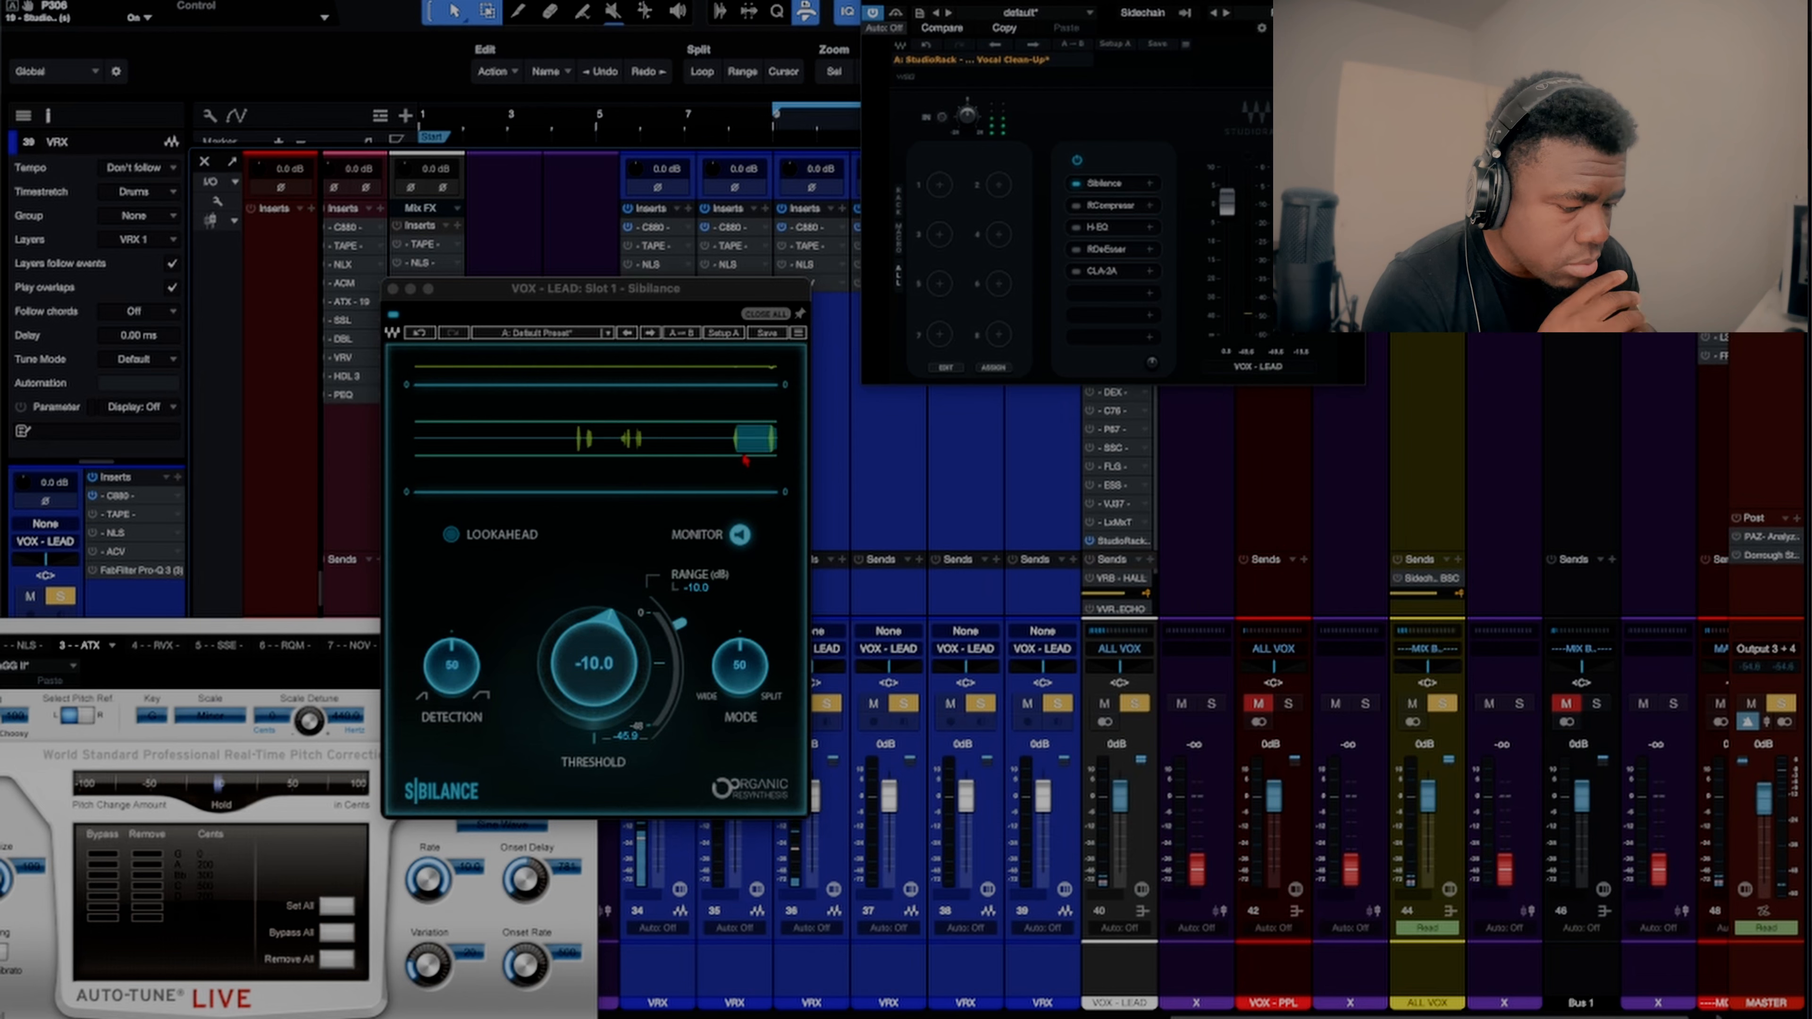
Step: Turn off Sibilance's monitor mode and clear the Auto-Tune Live window away from the mixer
left_click(742, 535)
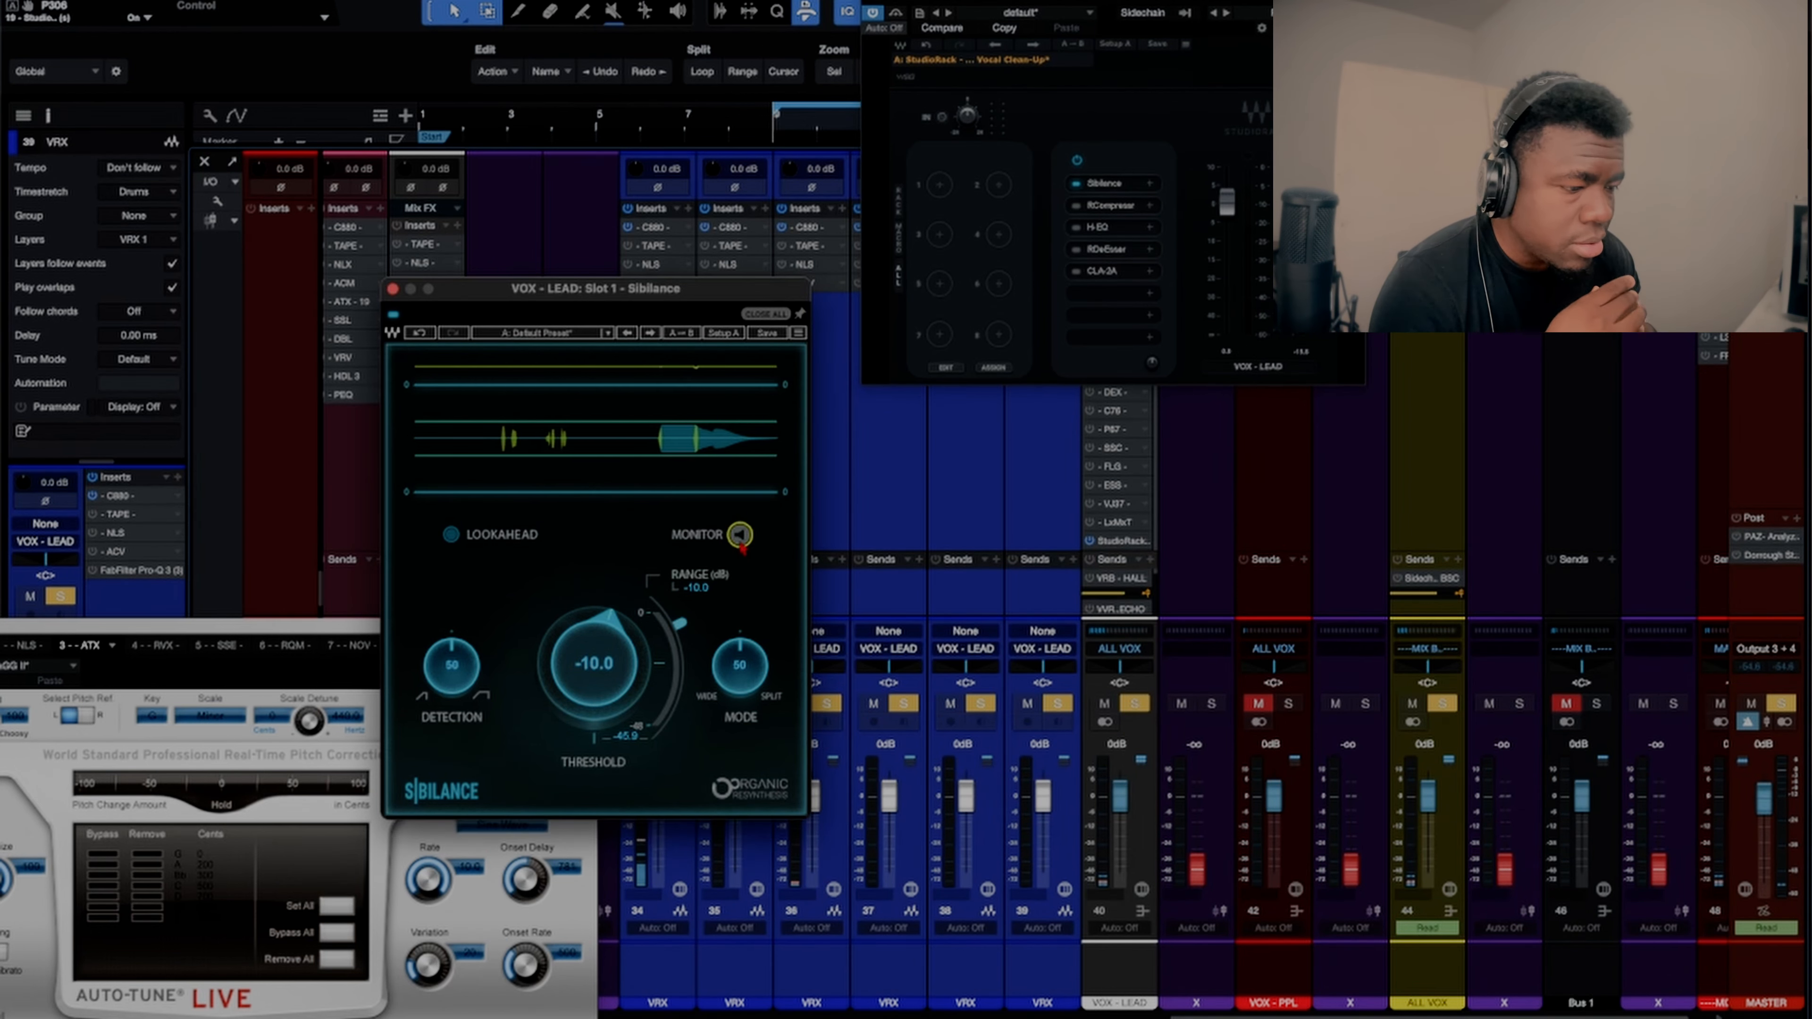
left_click_drag(325, 626, 735, 702)
left_click(998, 704)
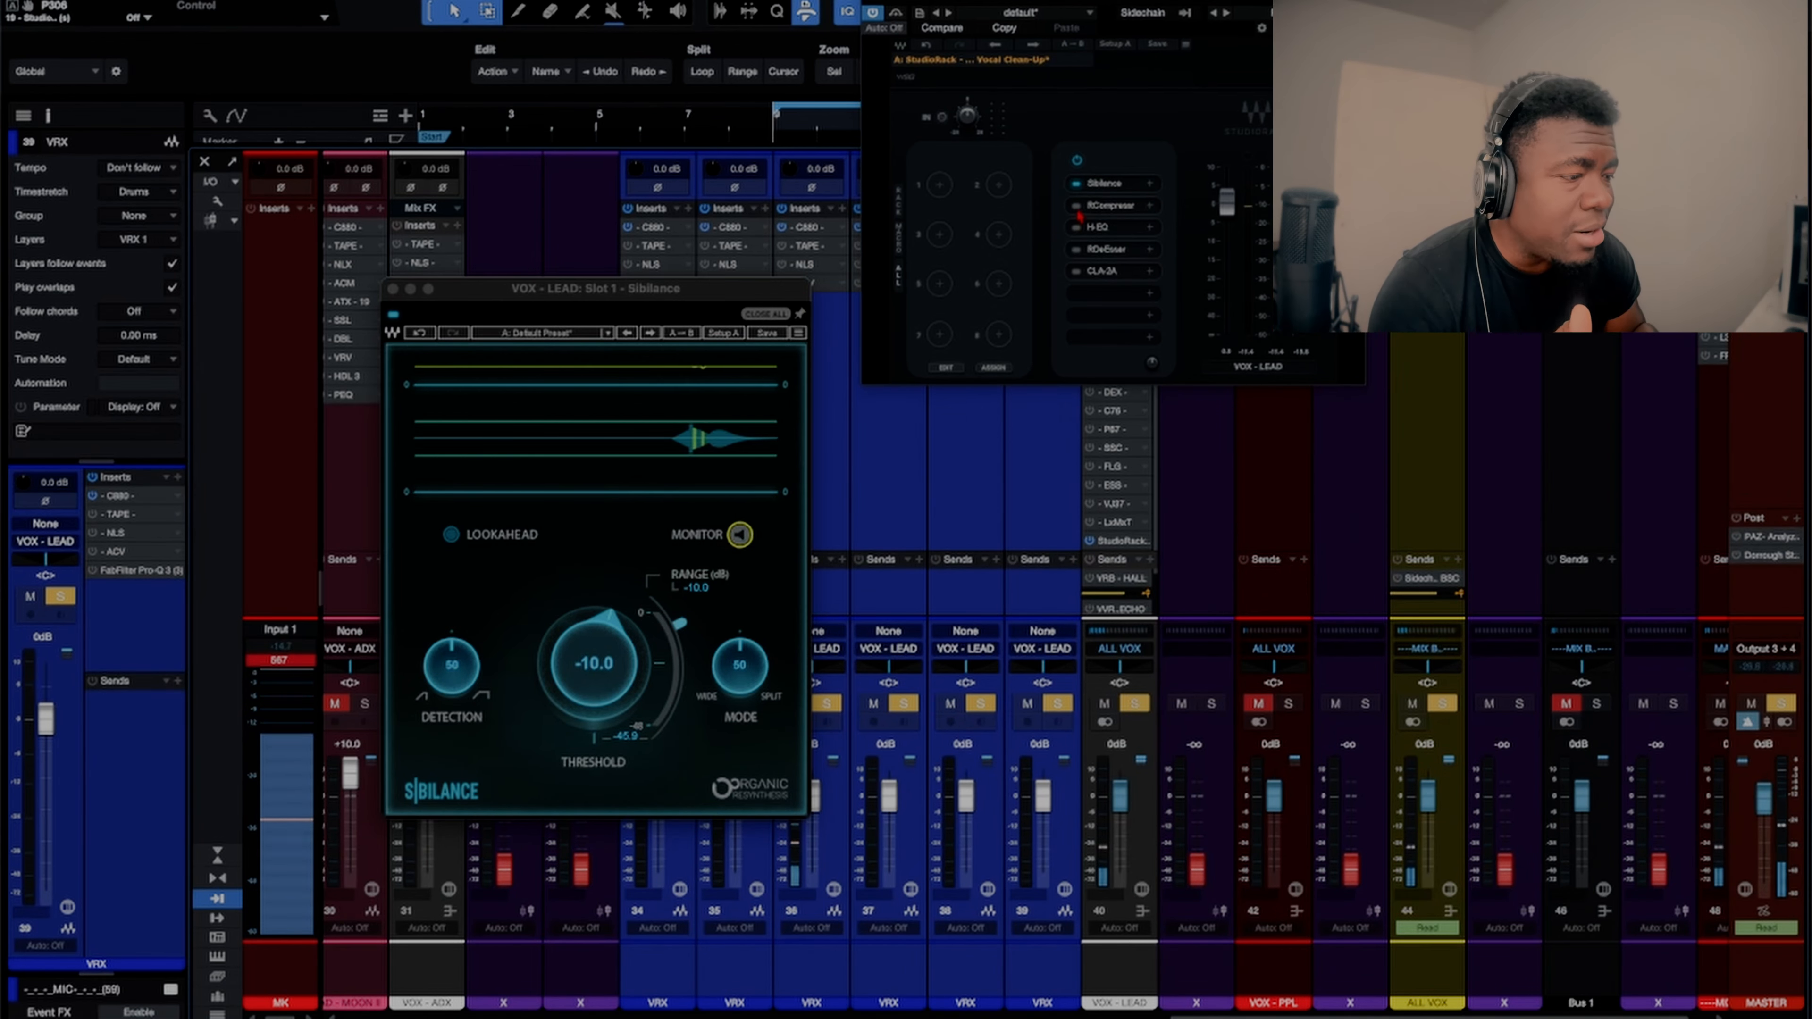
Step: Turn on and open RCompressor in the VOX - LEAD StudioRack chain and audition the vocal through playback
left_click(1099, 207)
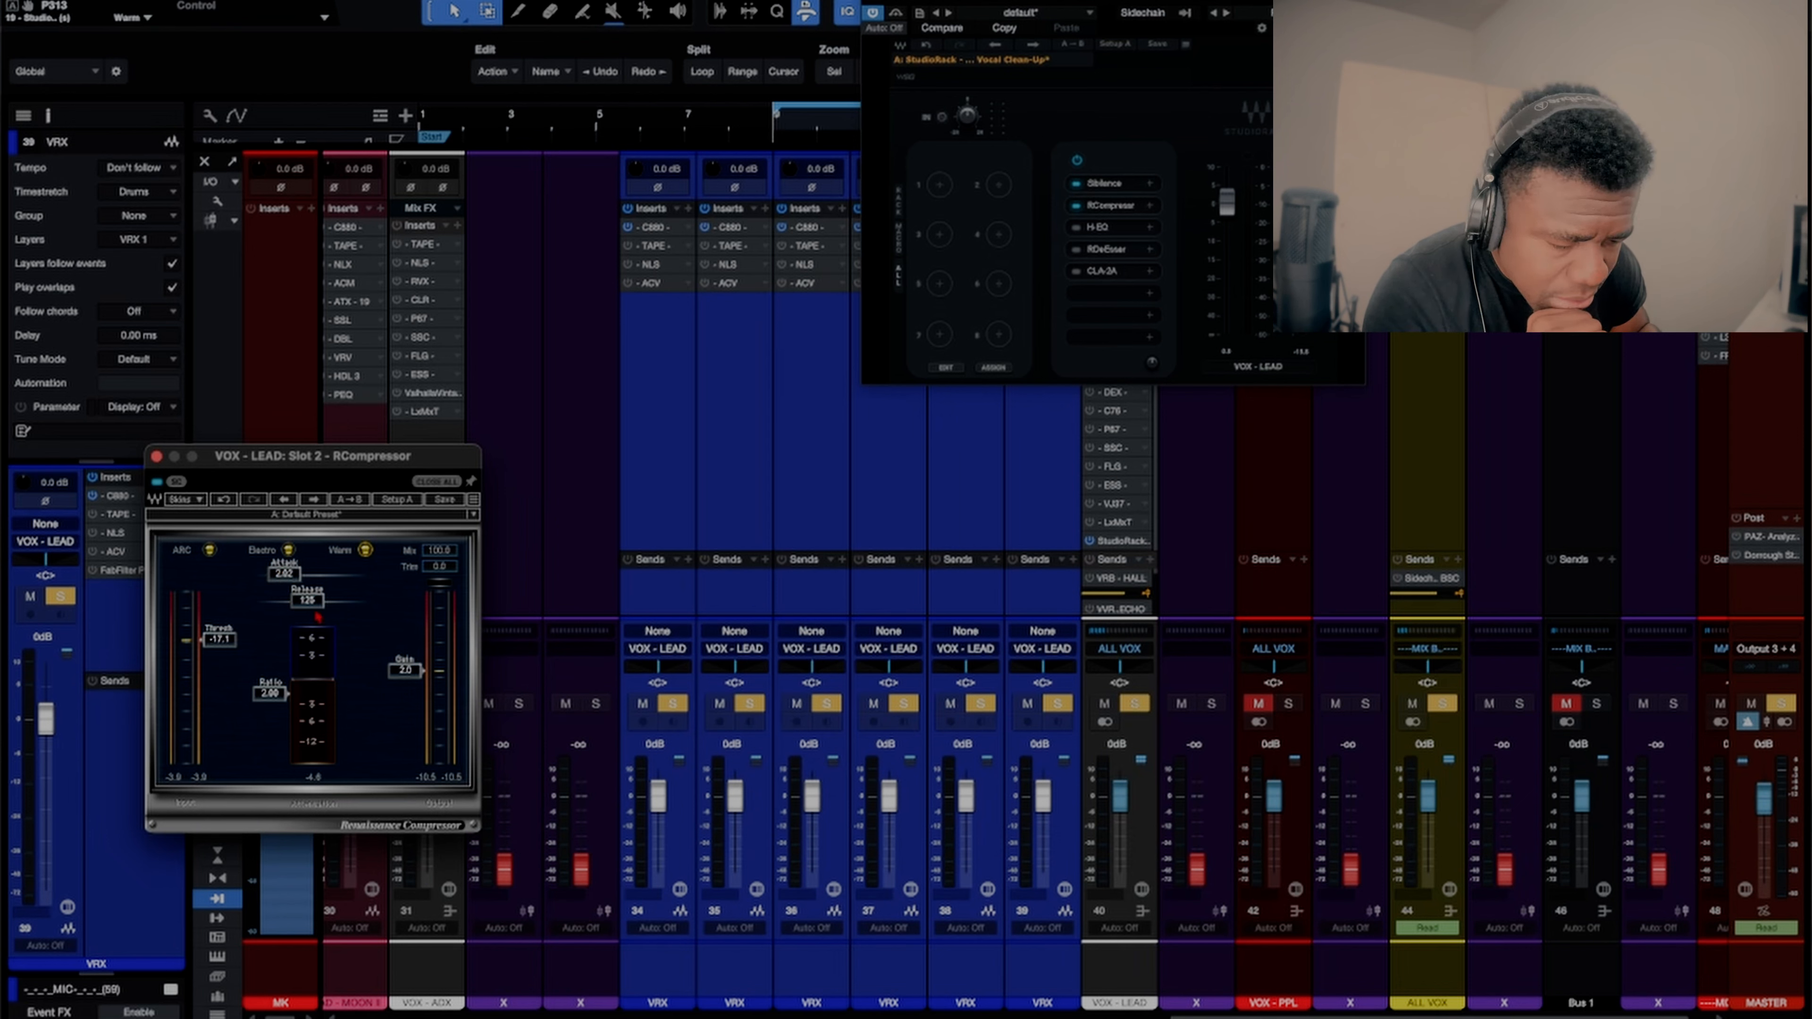
key("space")
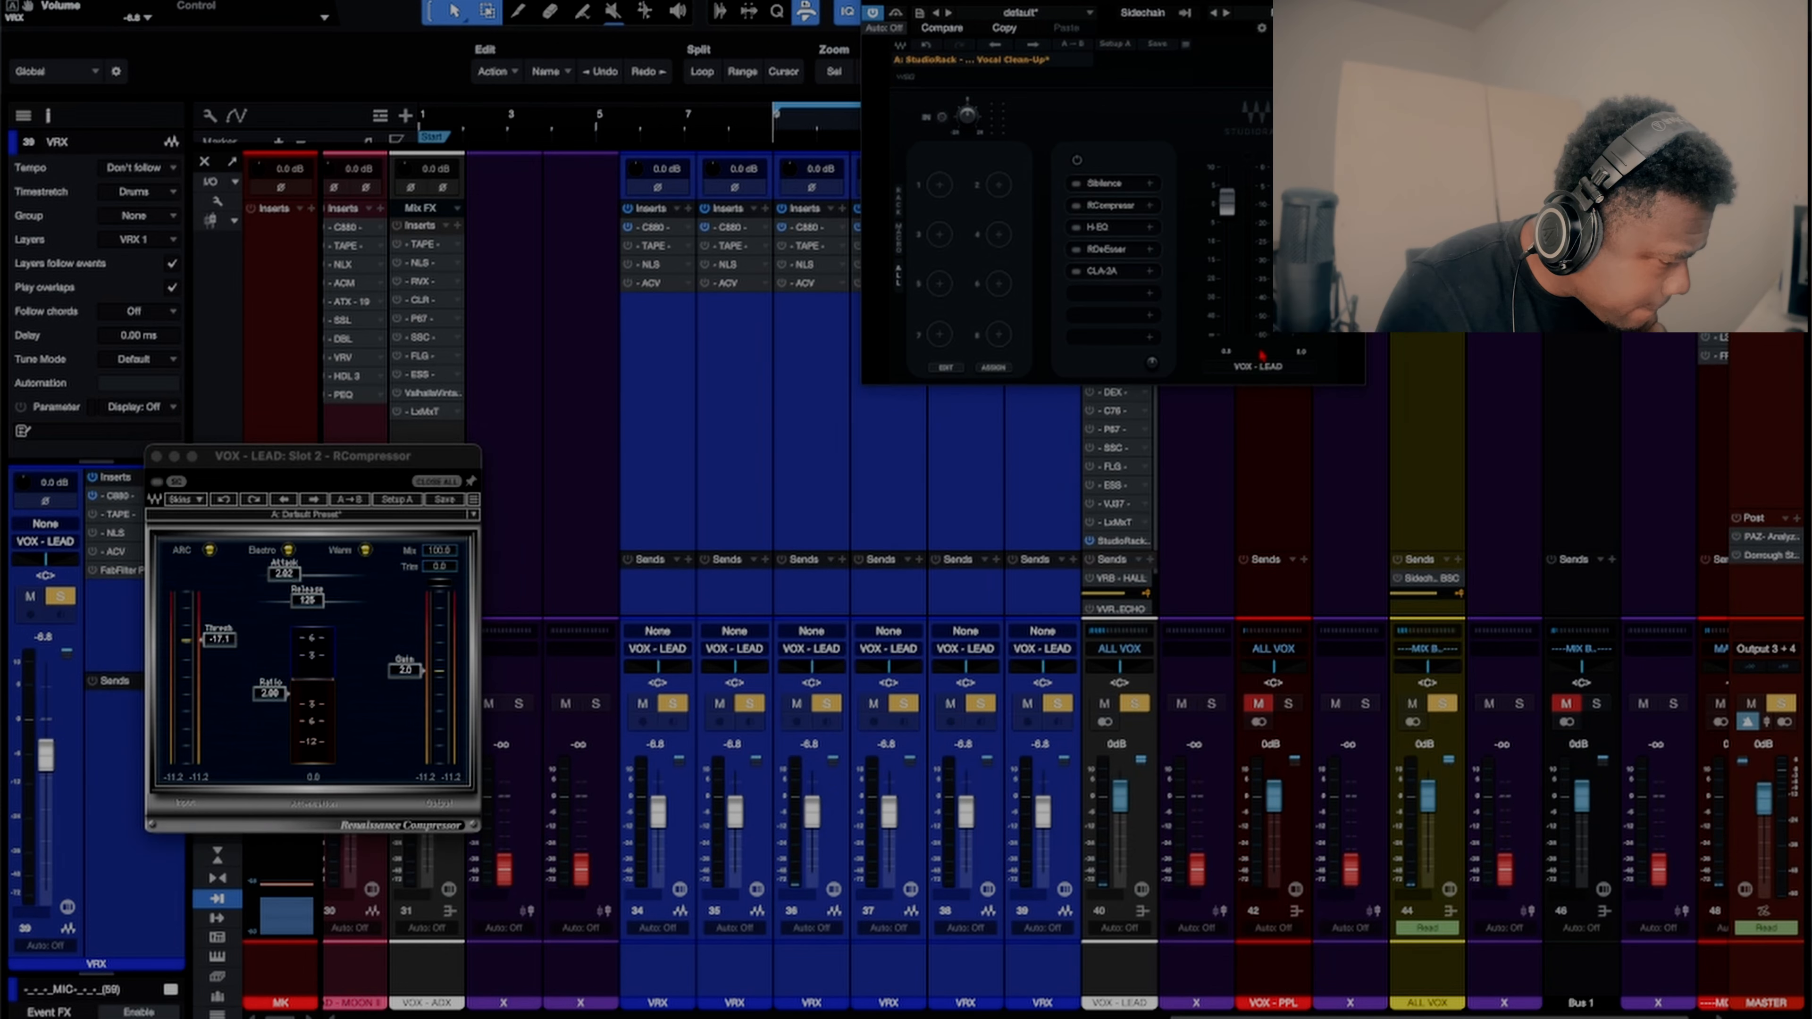
key("space")
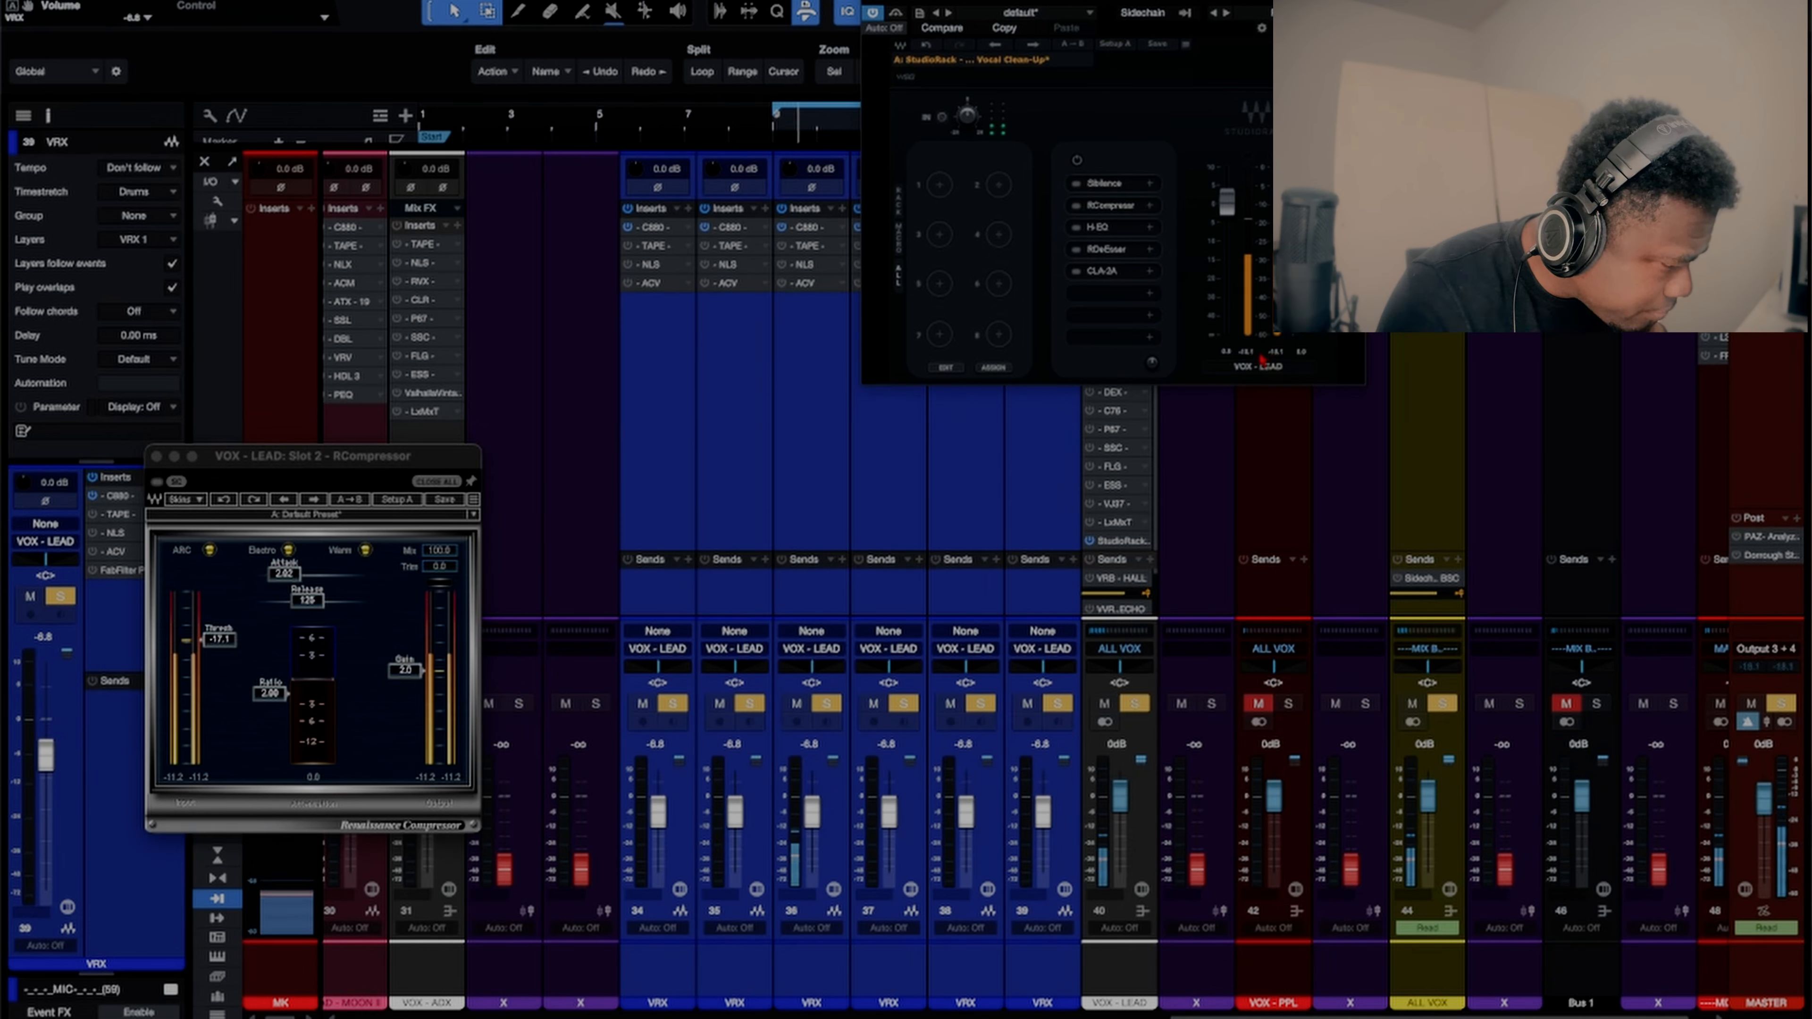
key("space")
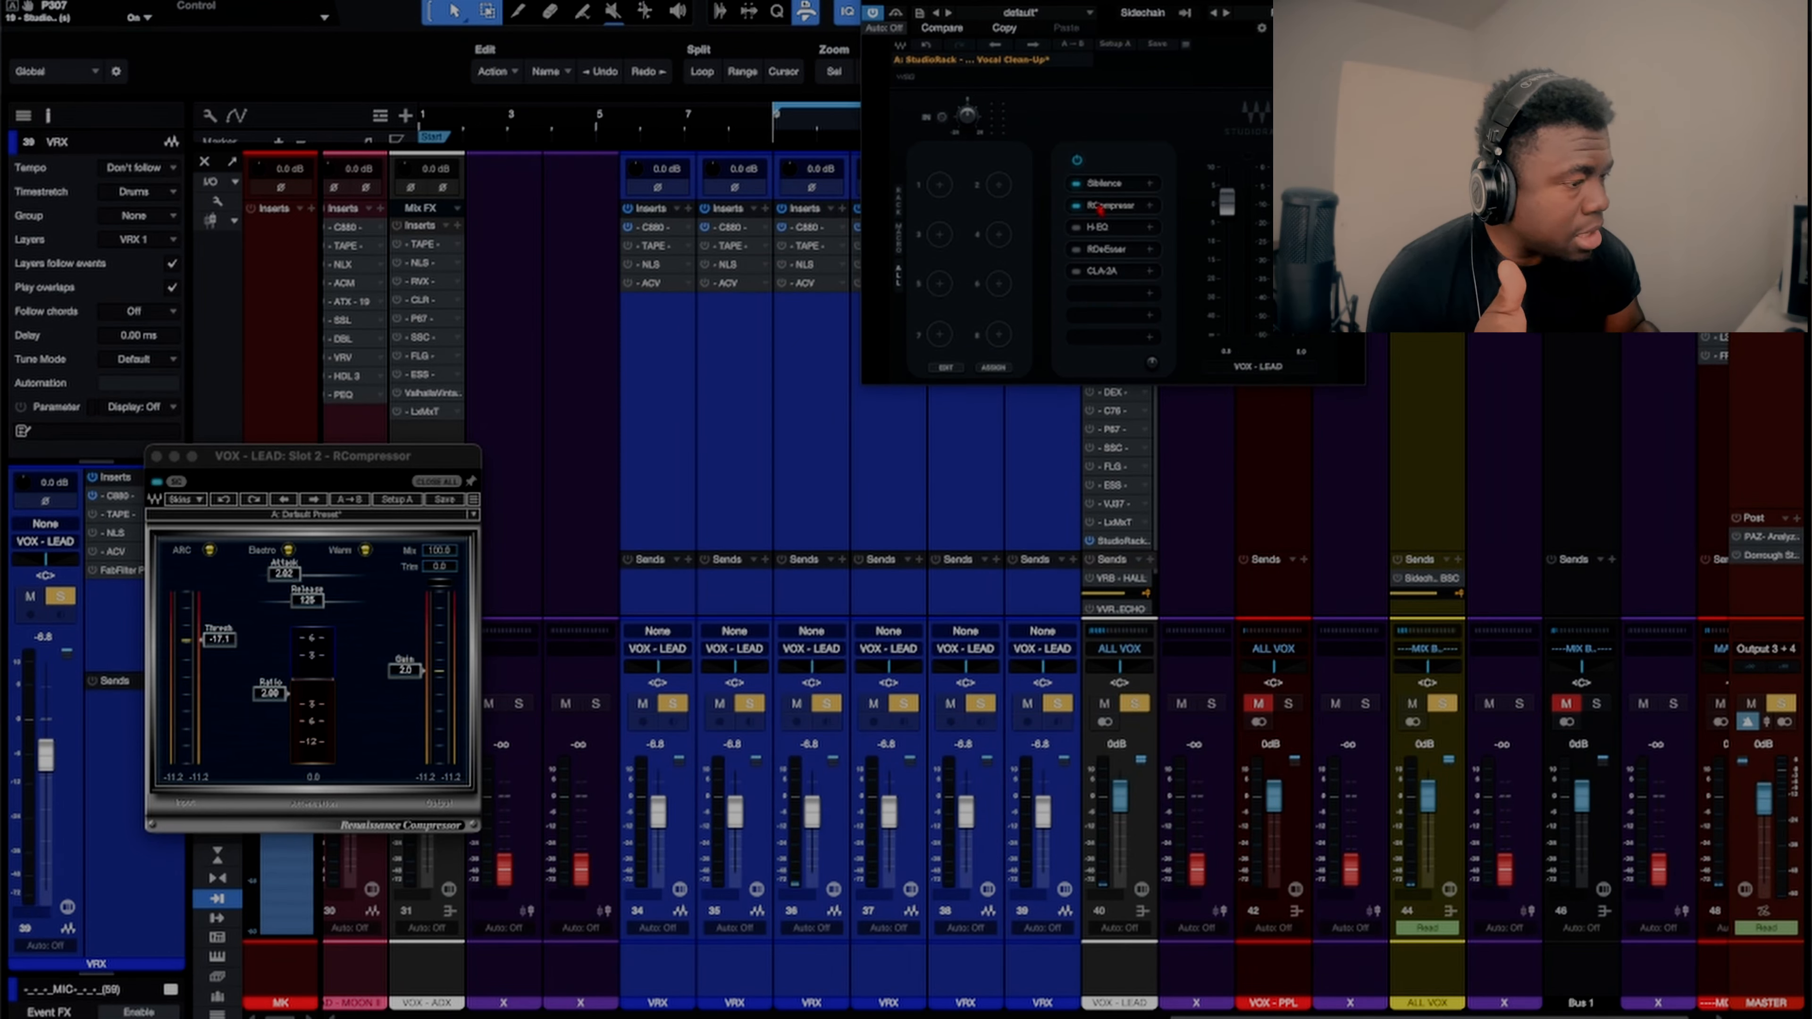
Step: Reset RCompressor's attenuation and level meters and play the vocal to check its compression
left_click(315, 784)
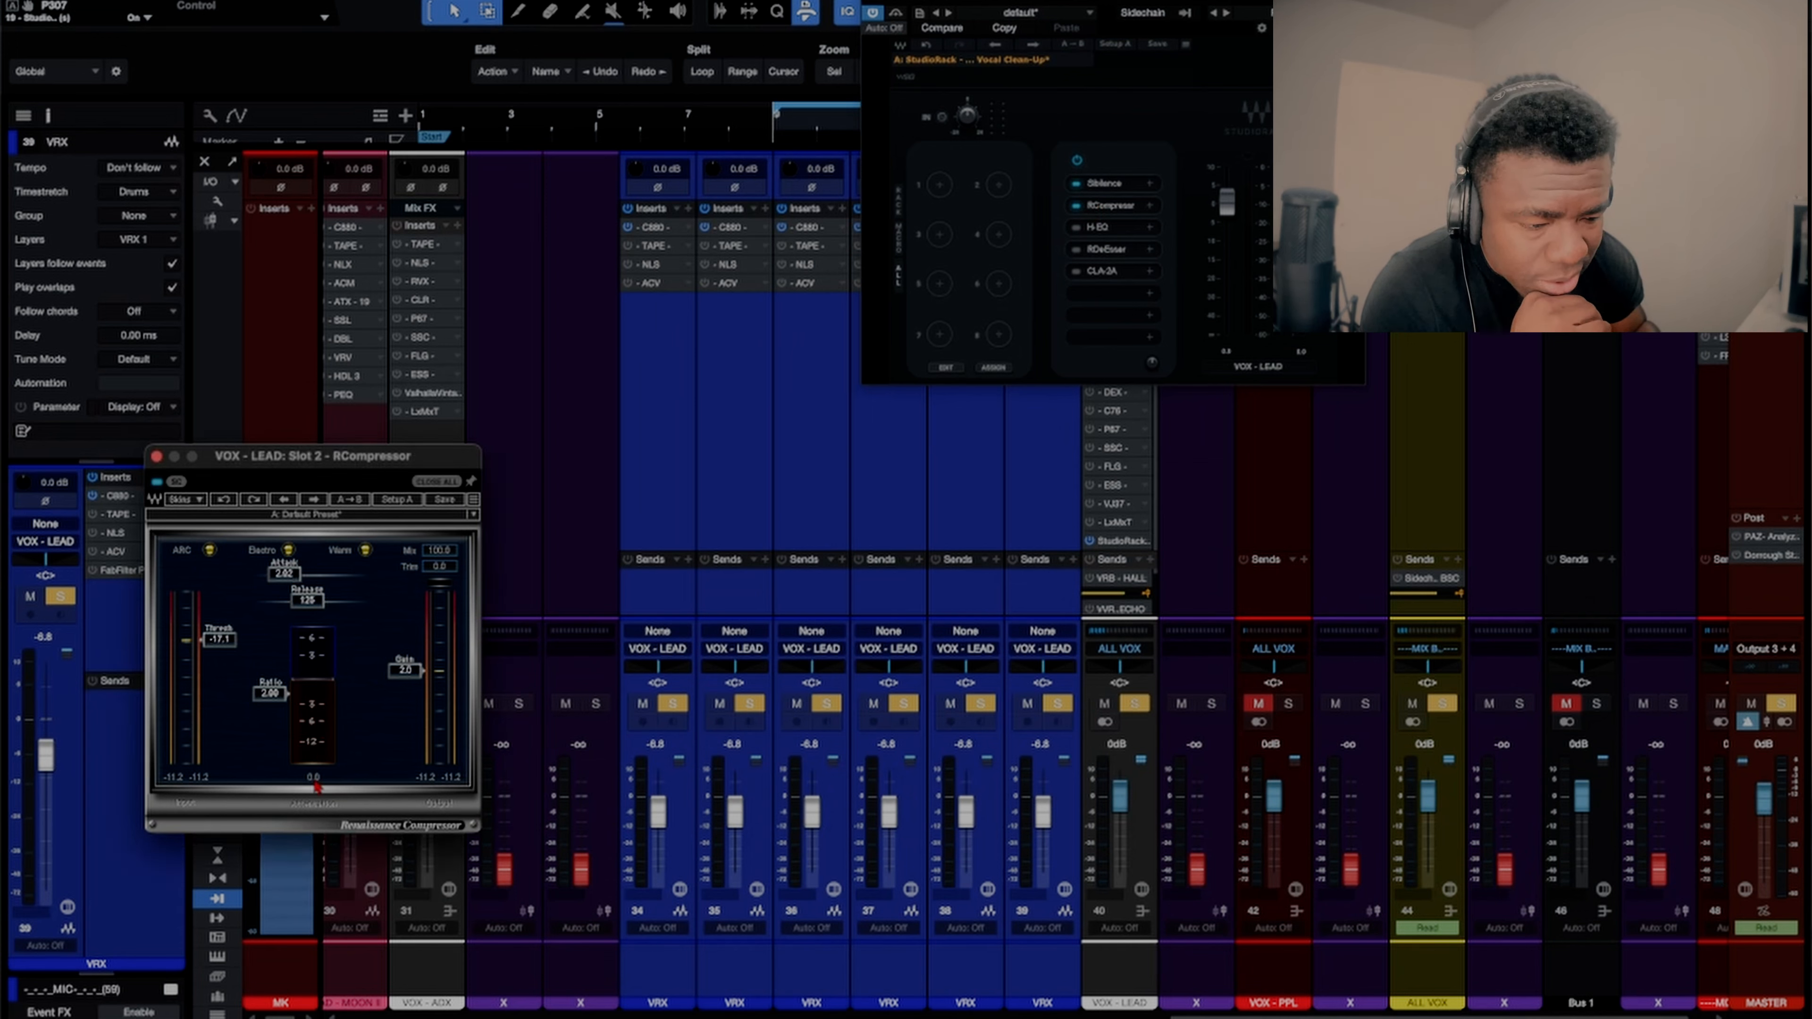
left_click(428, 781)
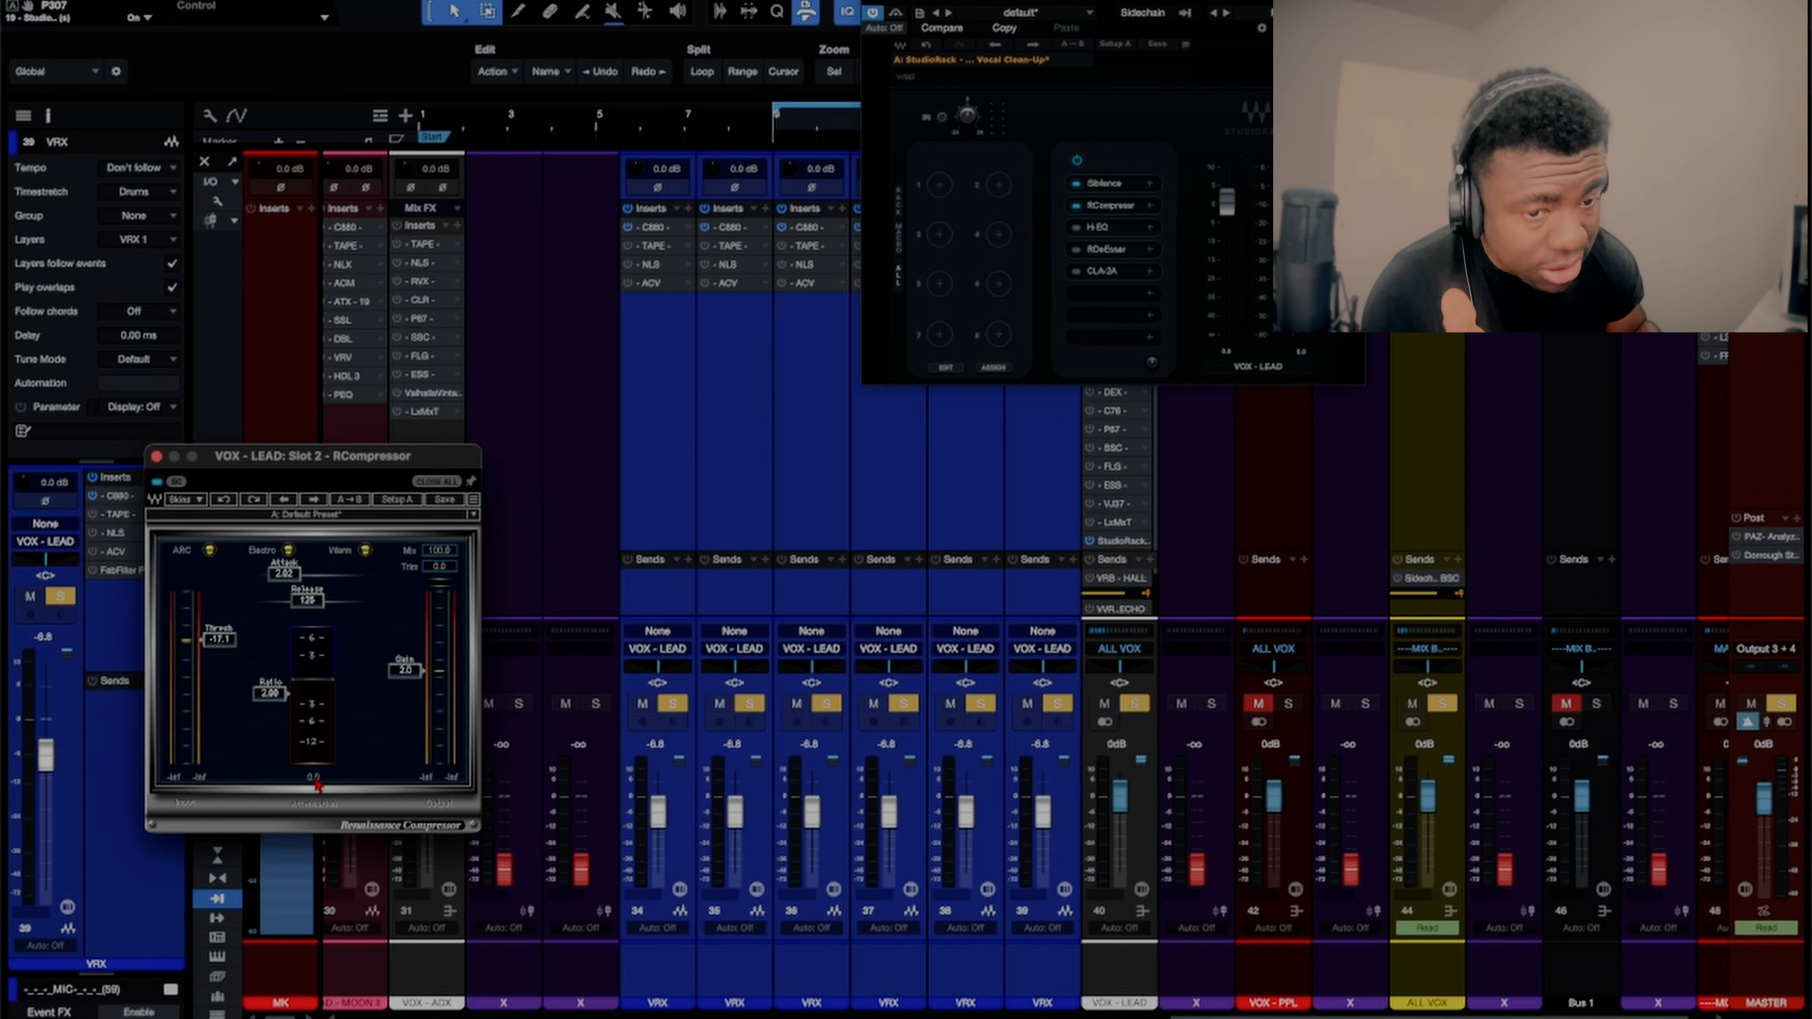
key("space")
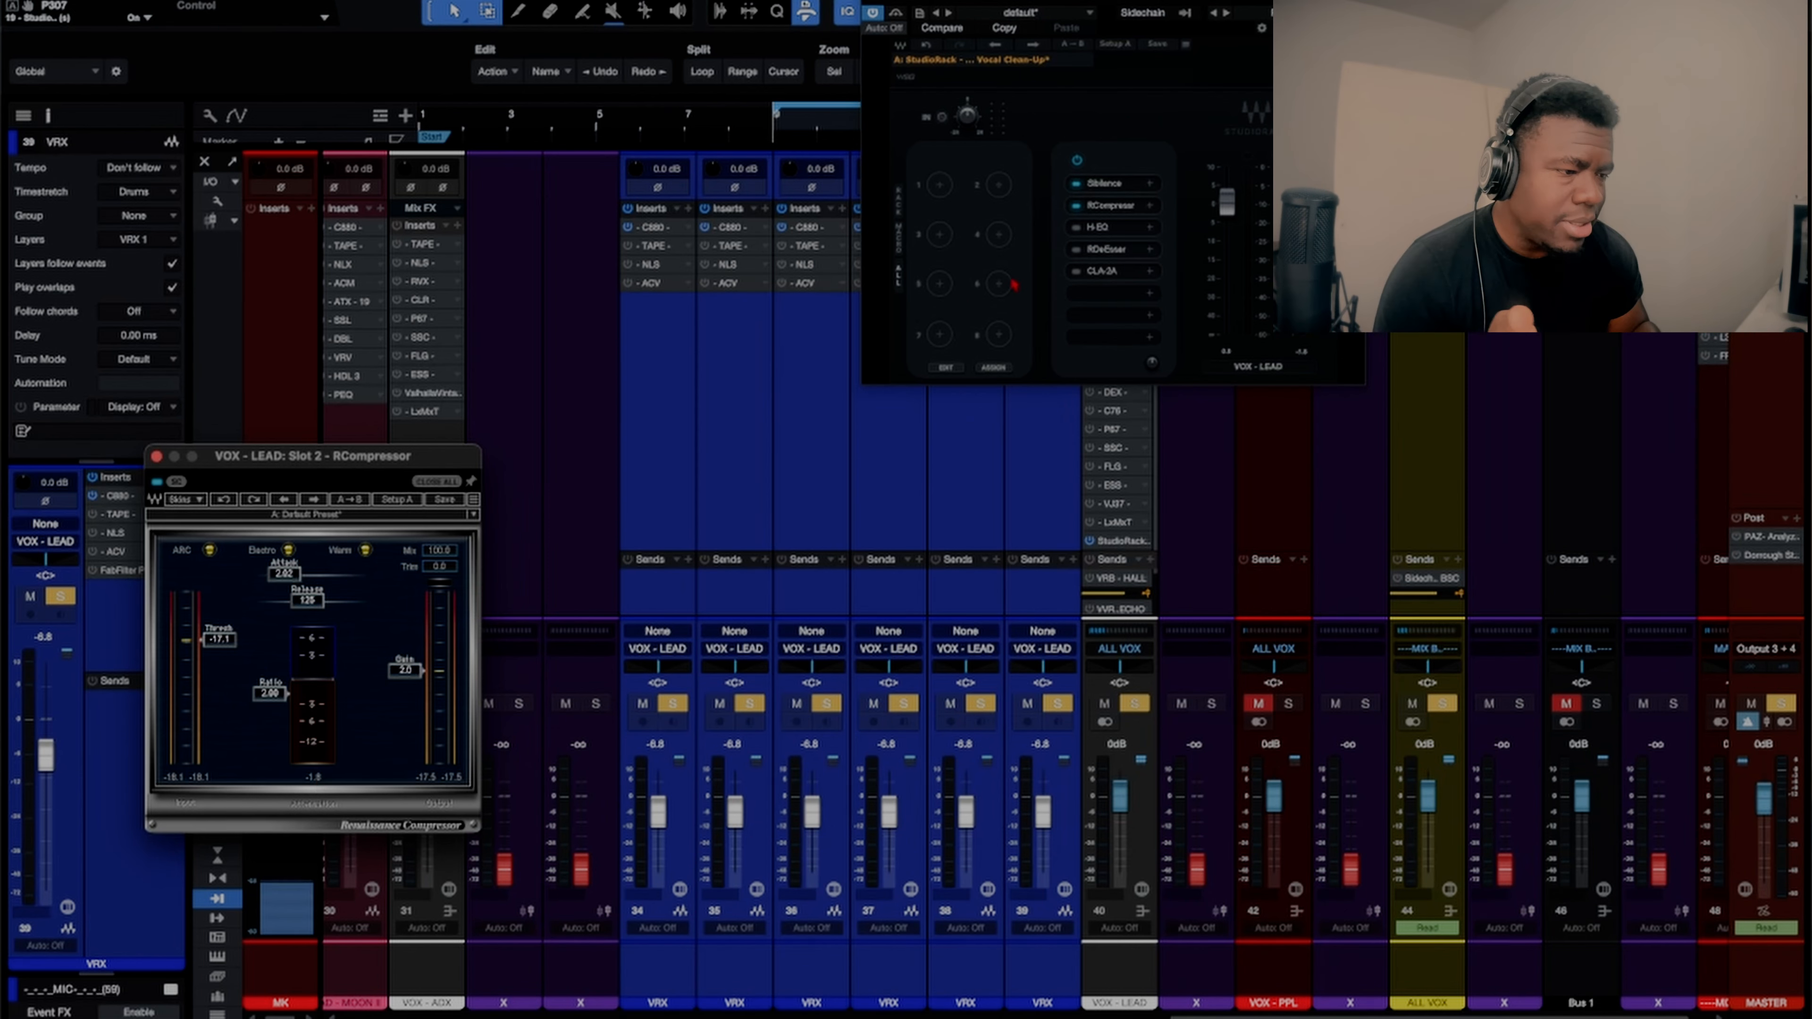
Step: Enable and open H-EQ in the StudioRack chain, bypass its HMF band, and audition the MF cut in solo
left_click(1077, 228)
left_click(1110, 238)
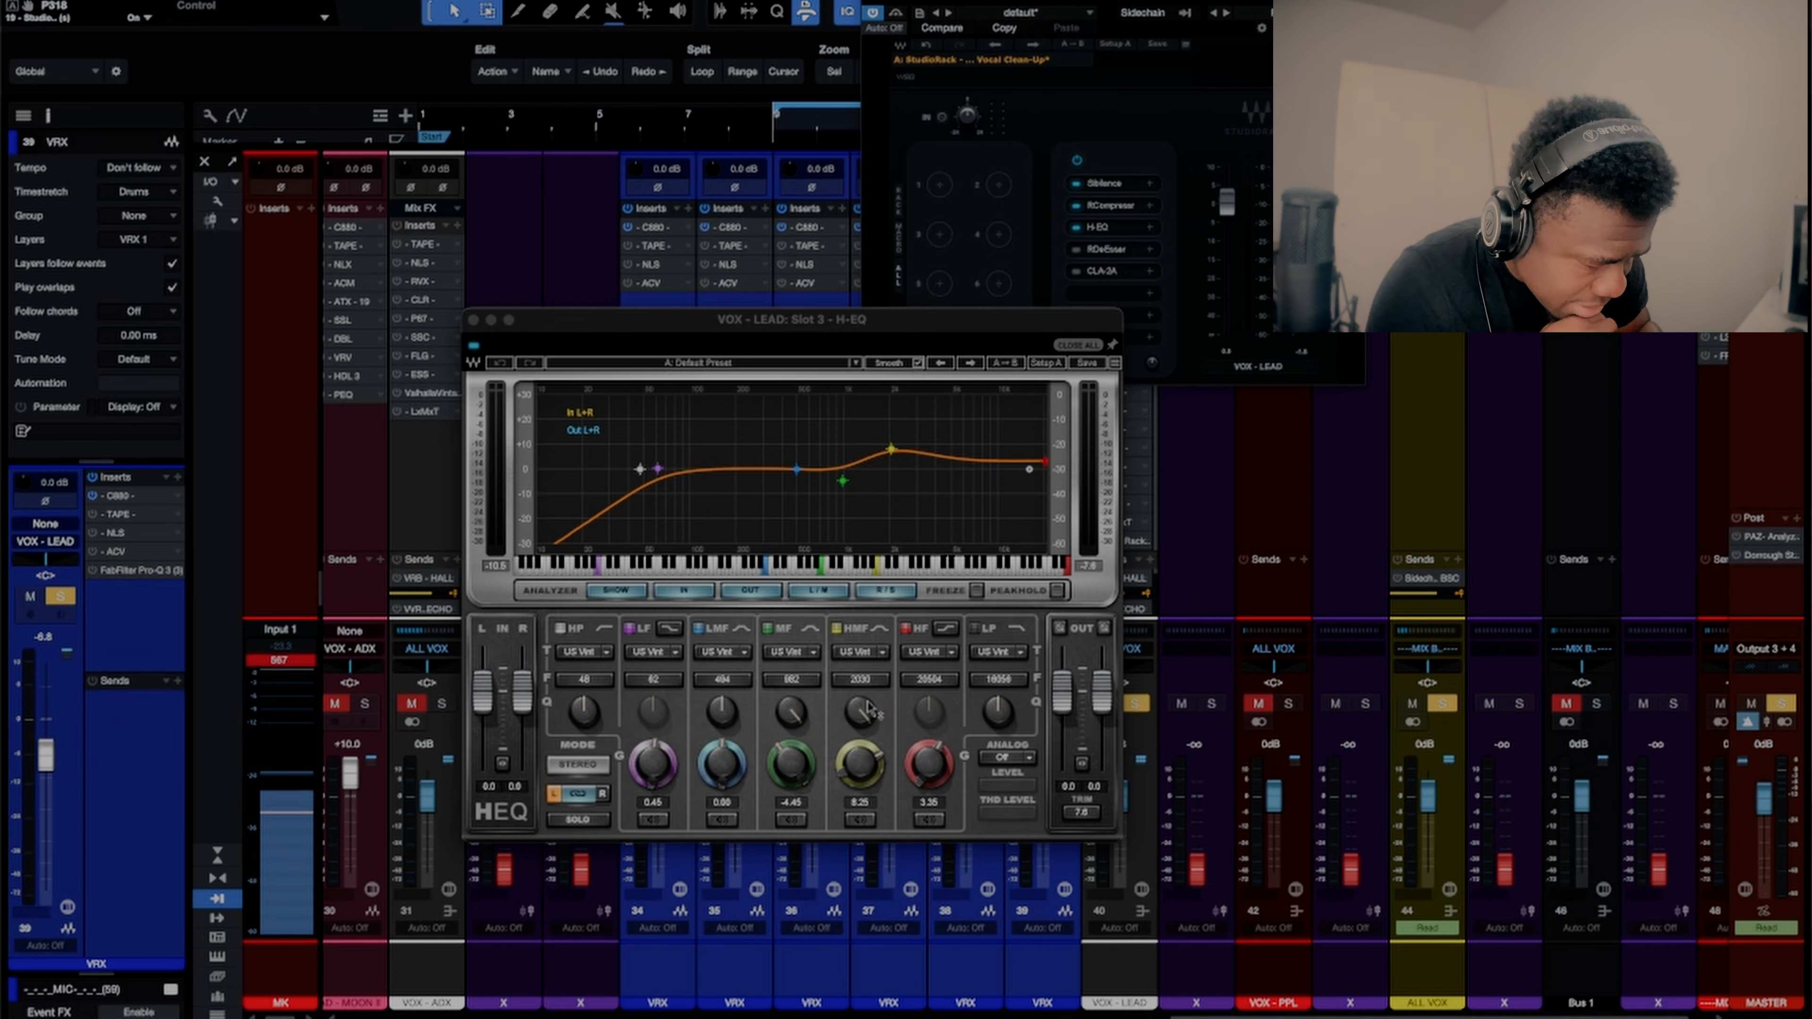
left_click(848, 628)
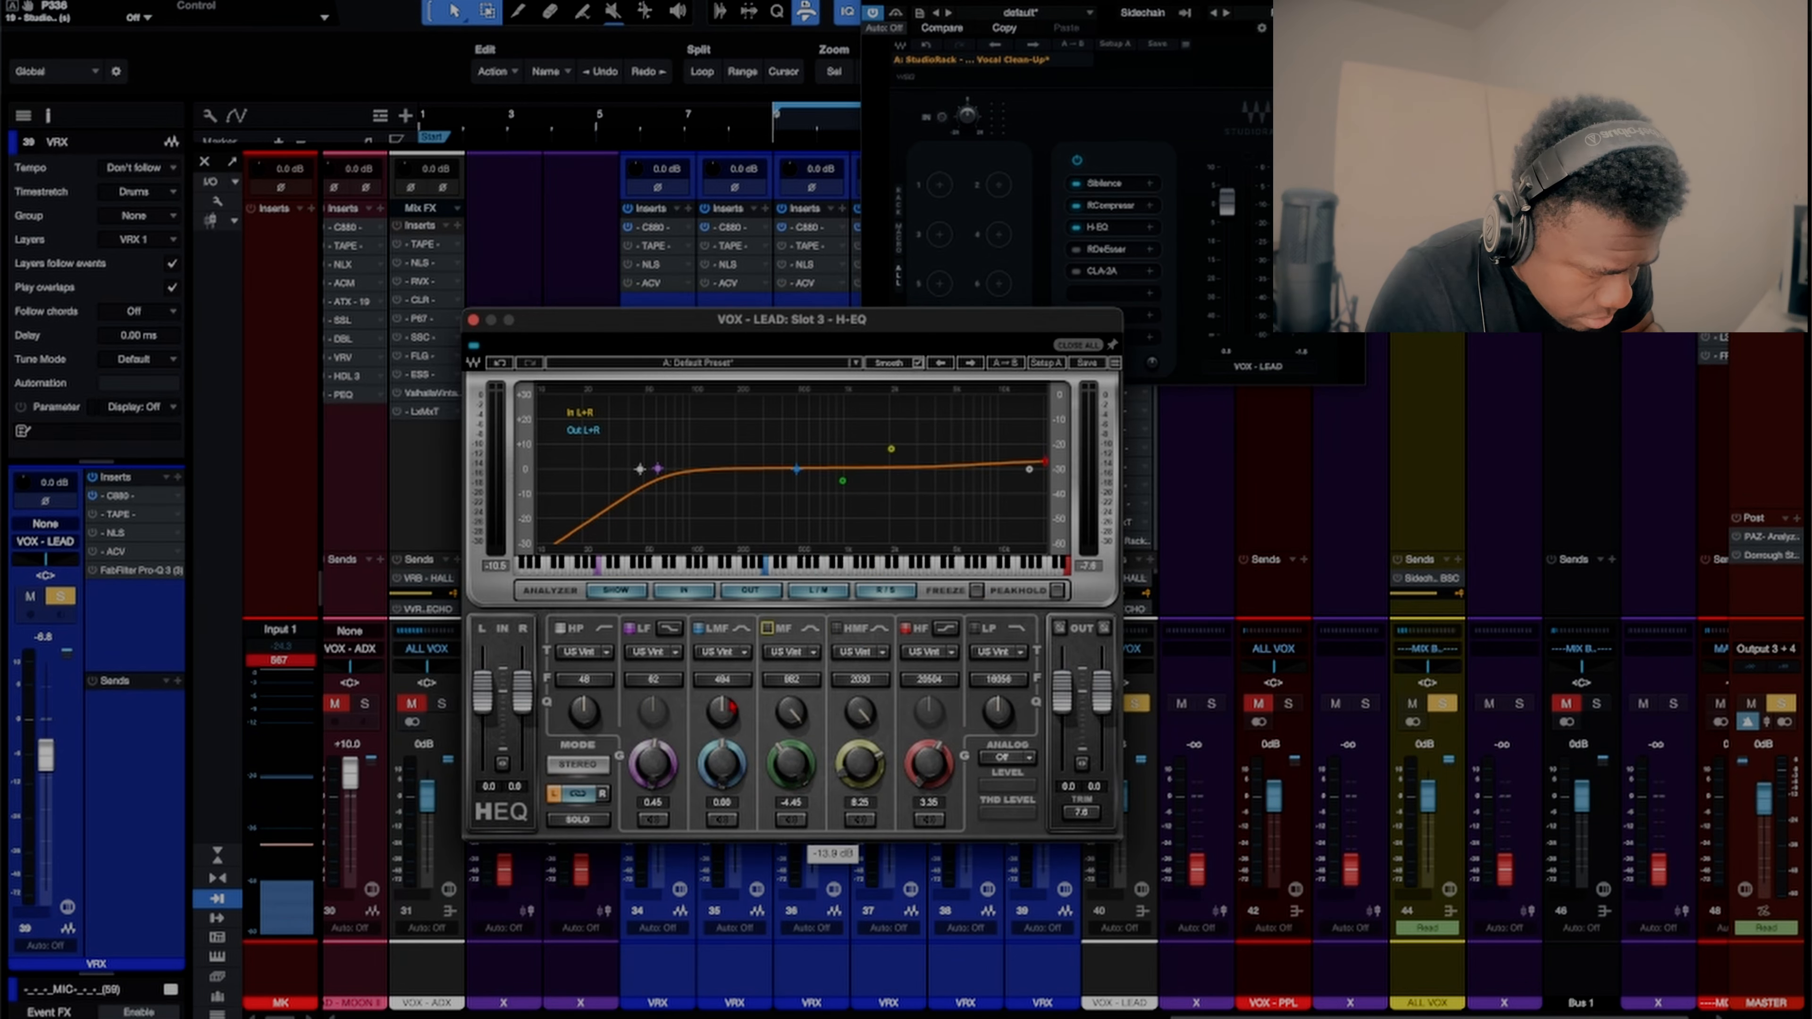
left_click(768, 629)
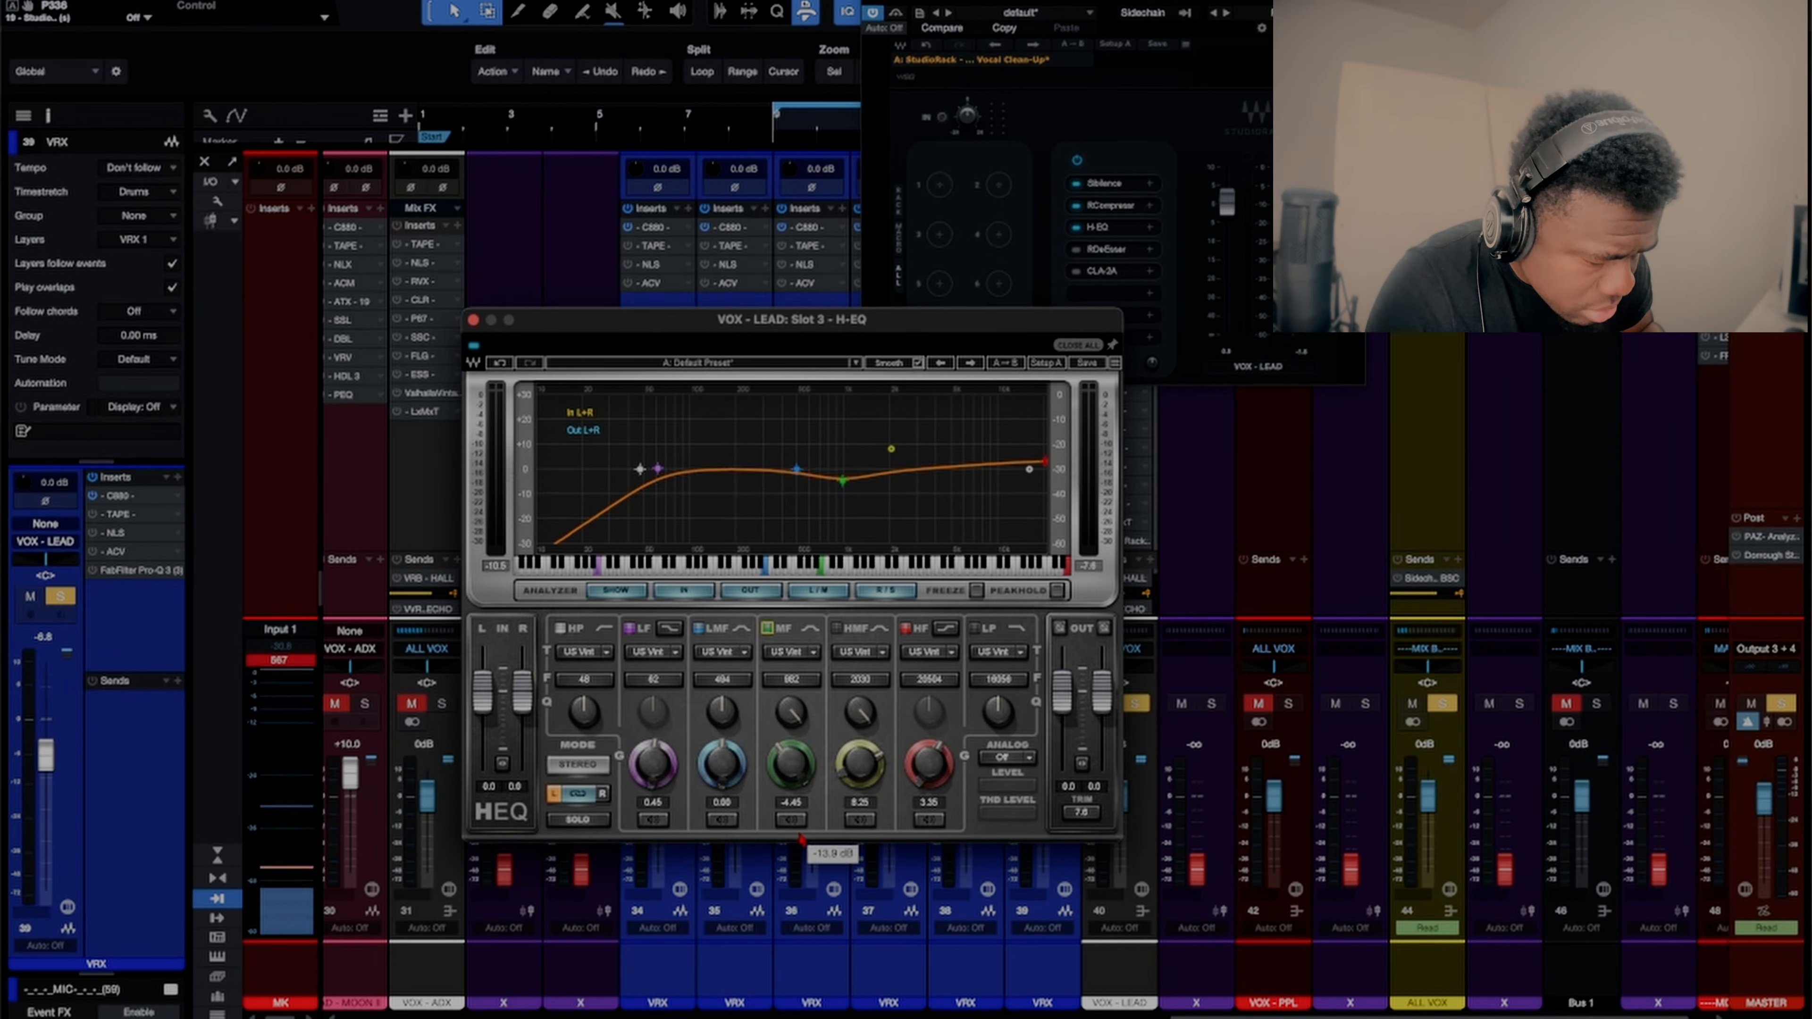
left_click(793, 820)
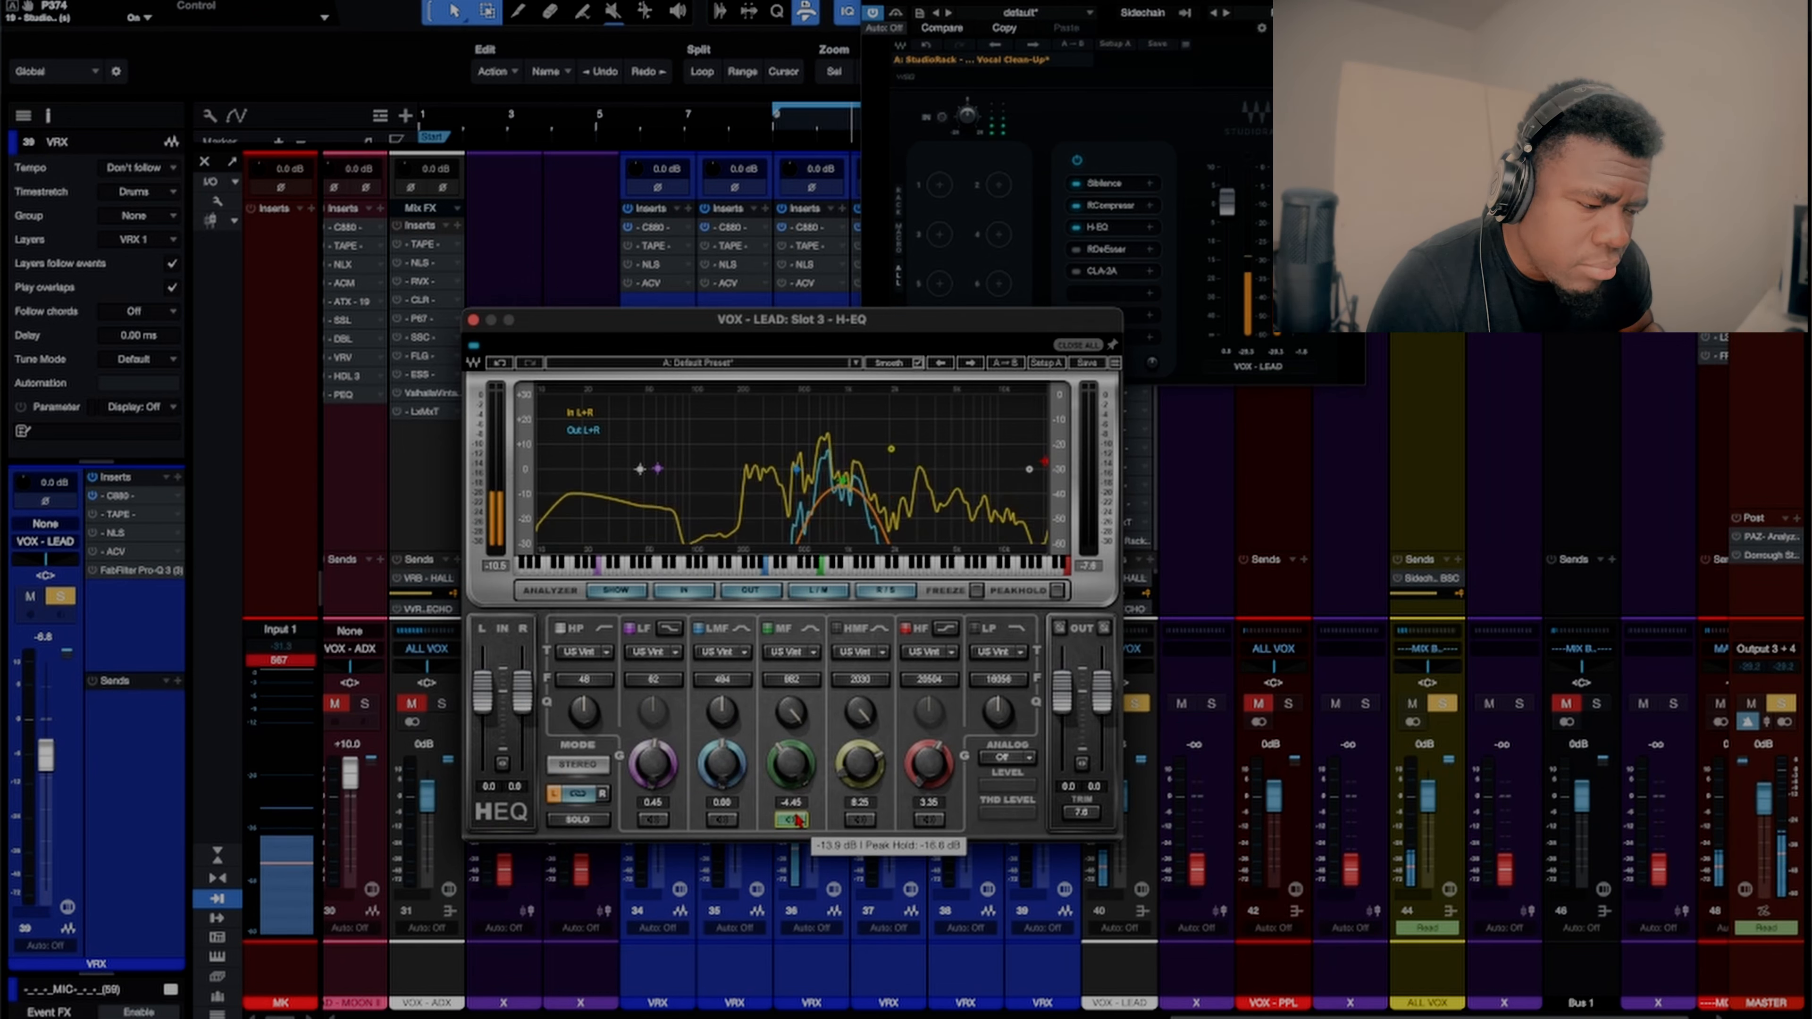
left_click(793, 820)
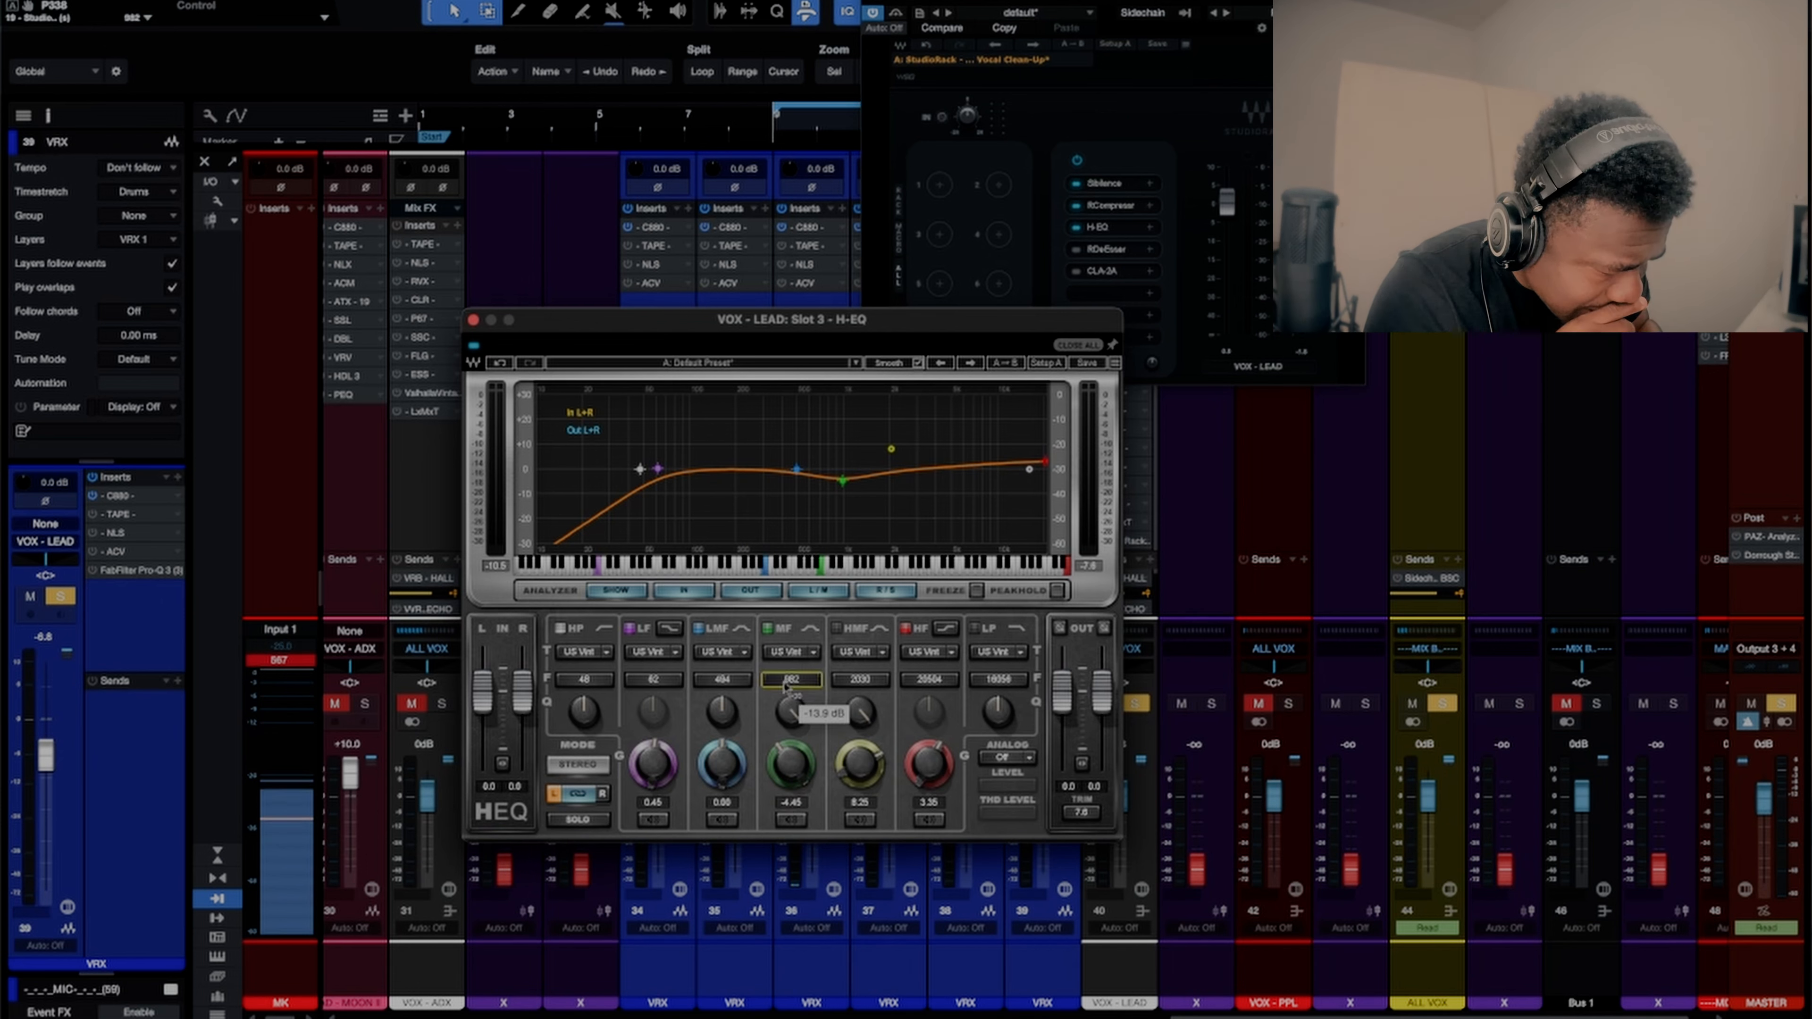
Step: Try H-EQ's MF band at 1500 Hz in solo and undo the frequency change
type("1500")
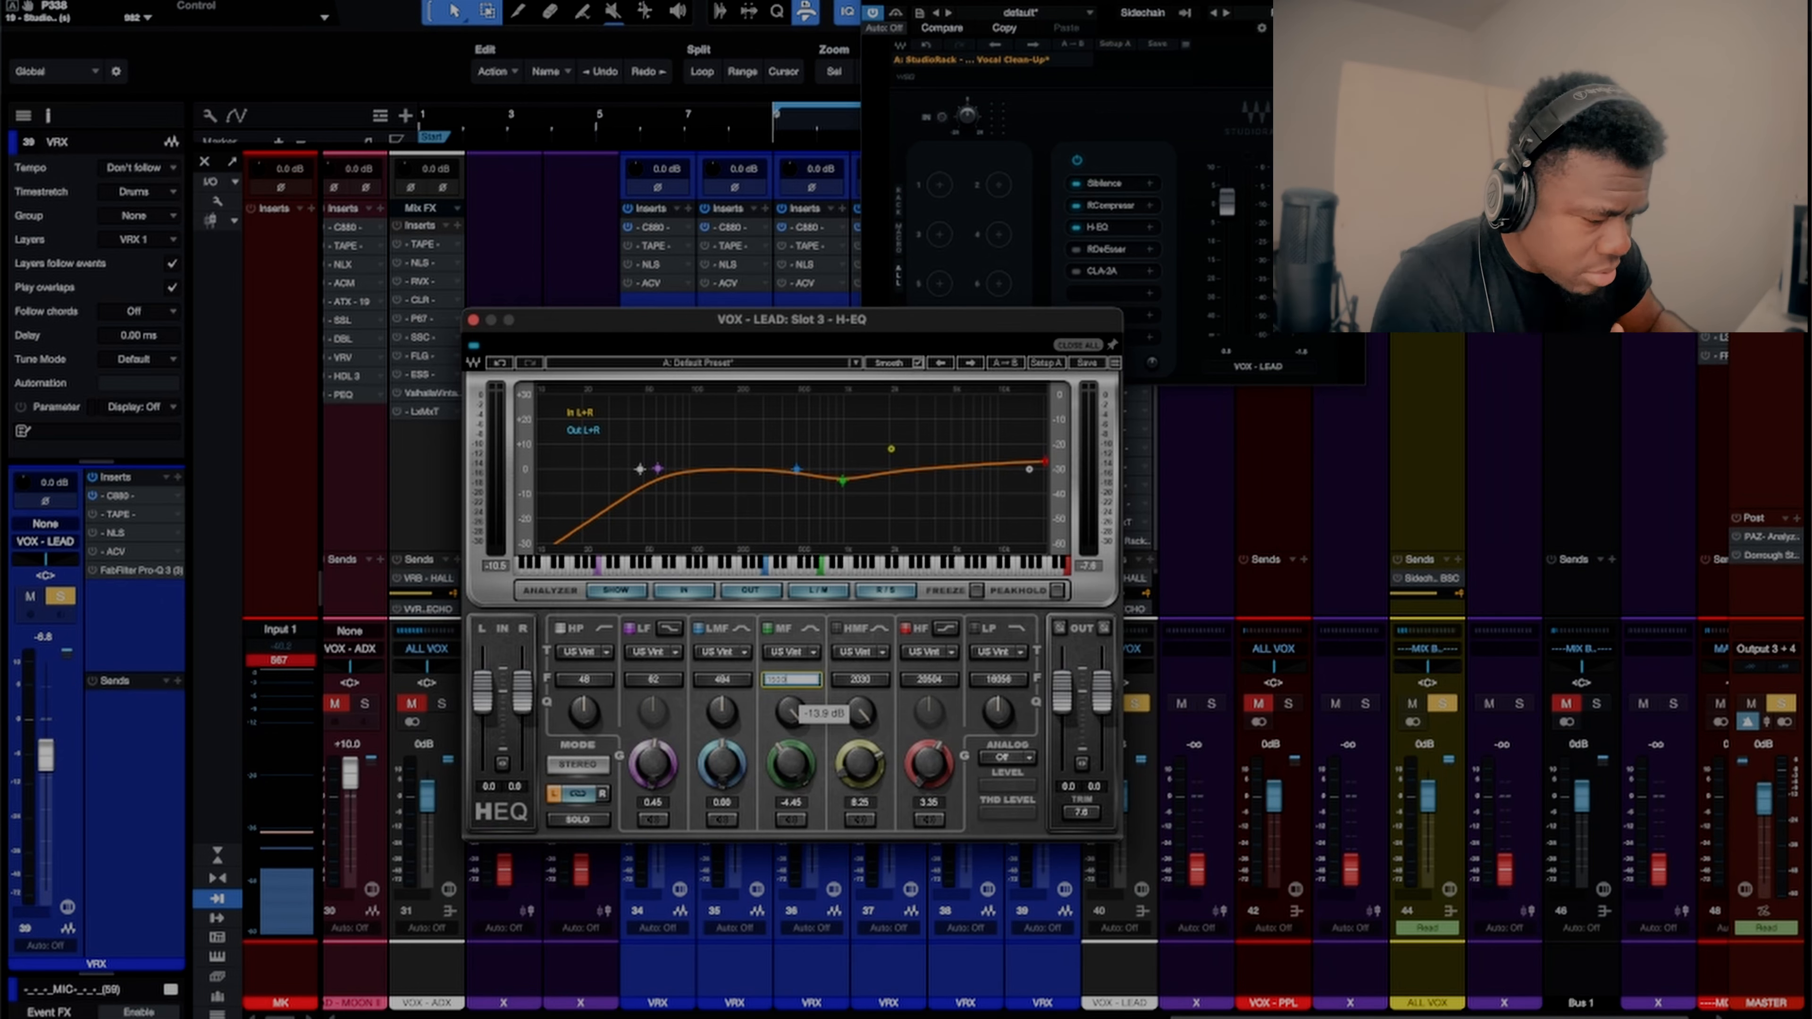
key("Return")
left_click(798, 820)
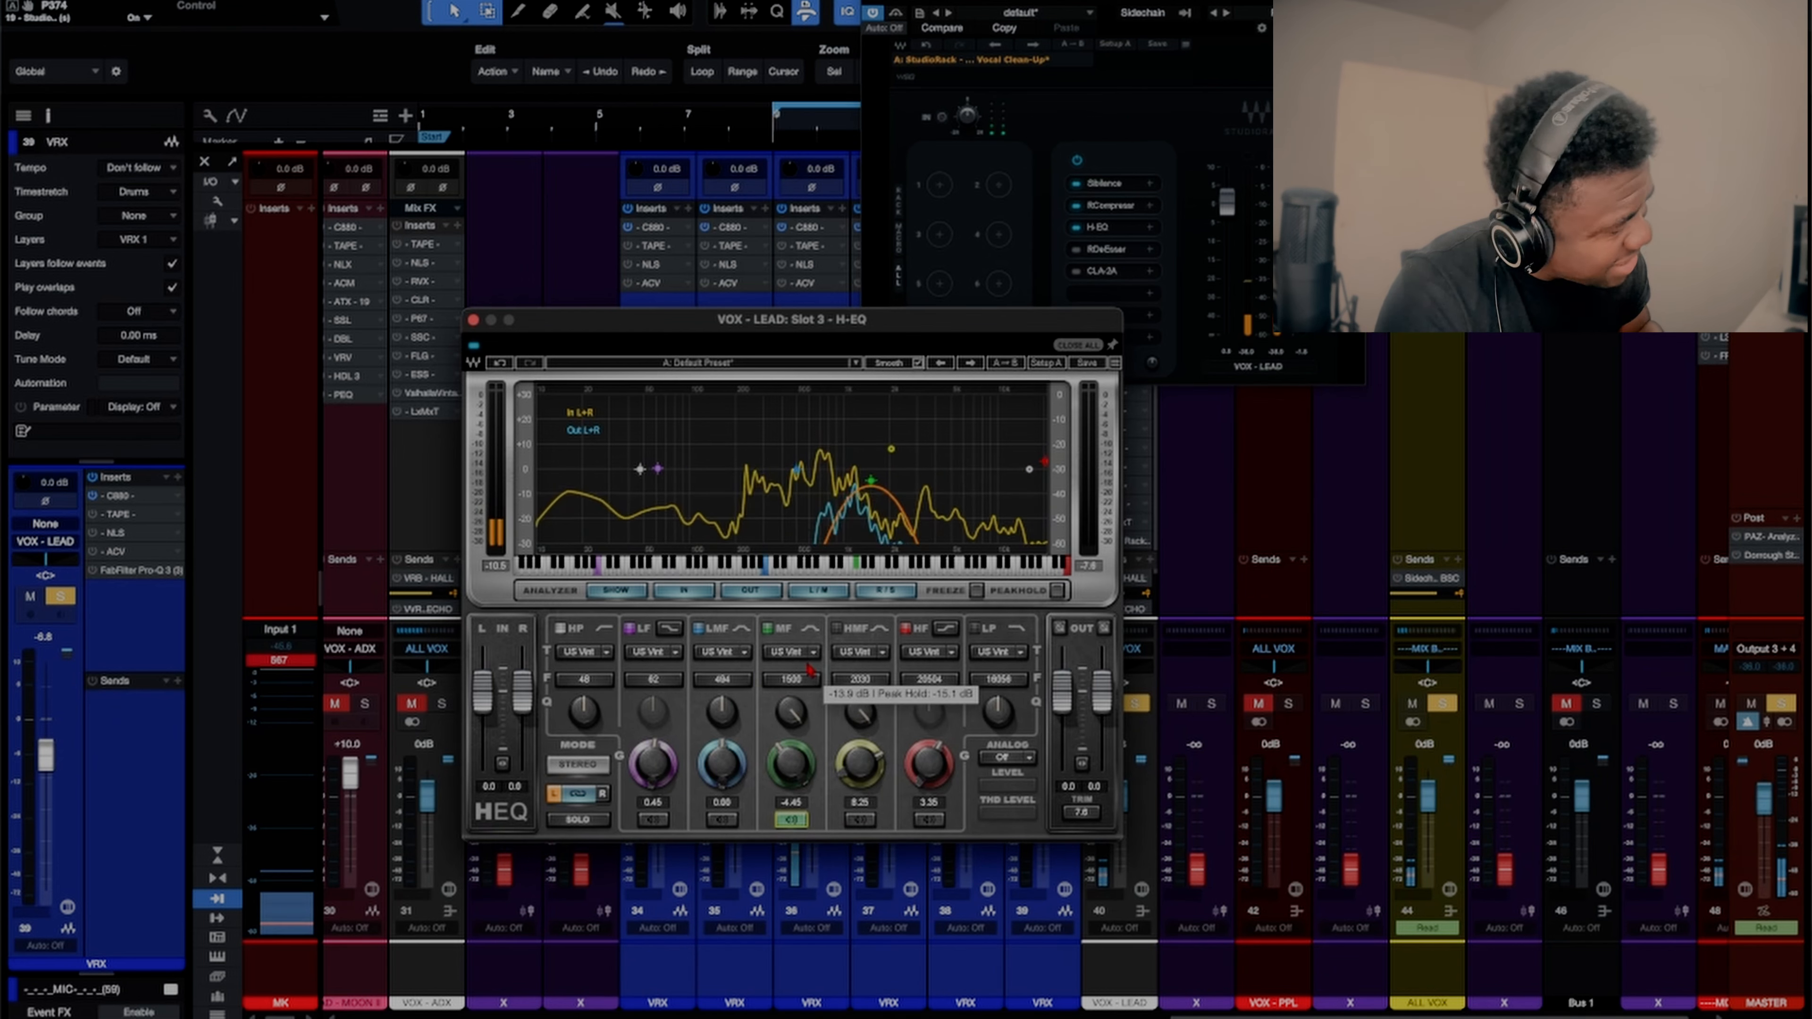
left_click(502, 365)
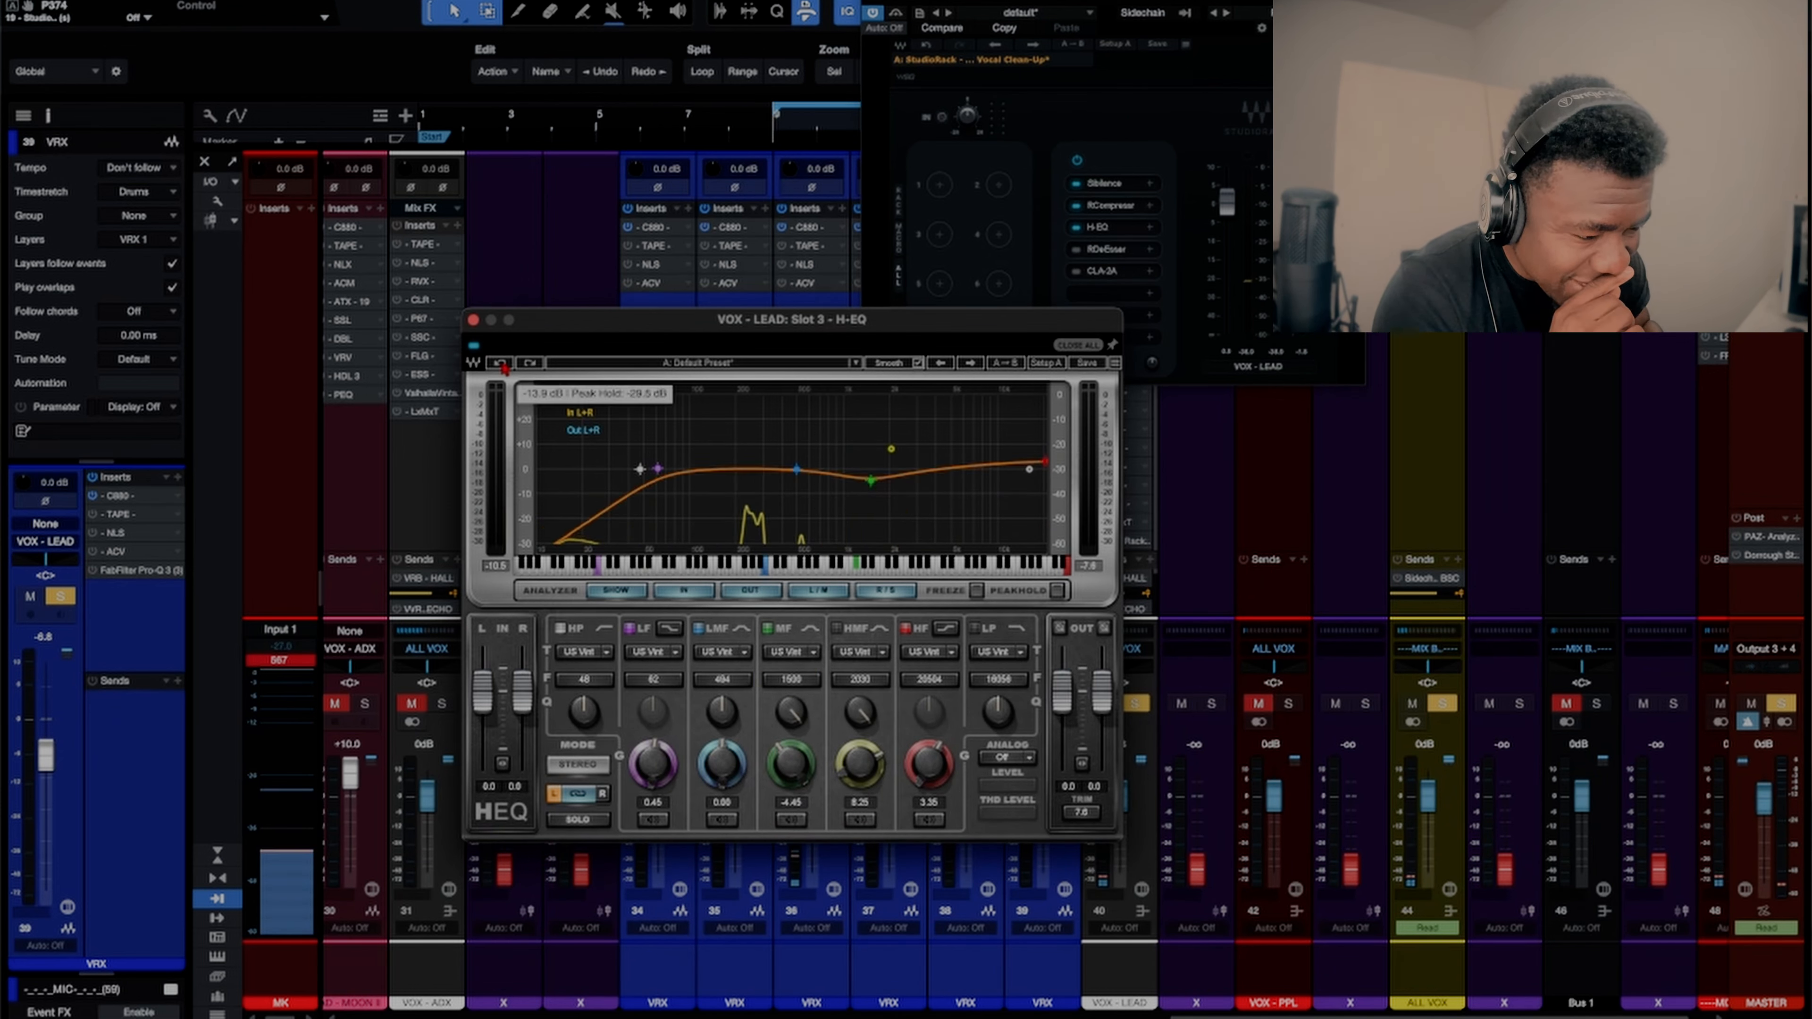
left_click(502, 365)
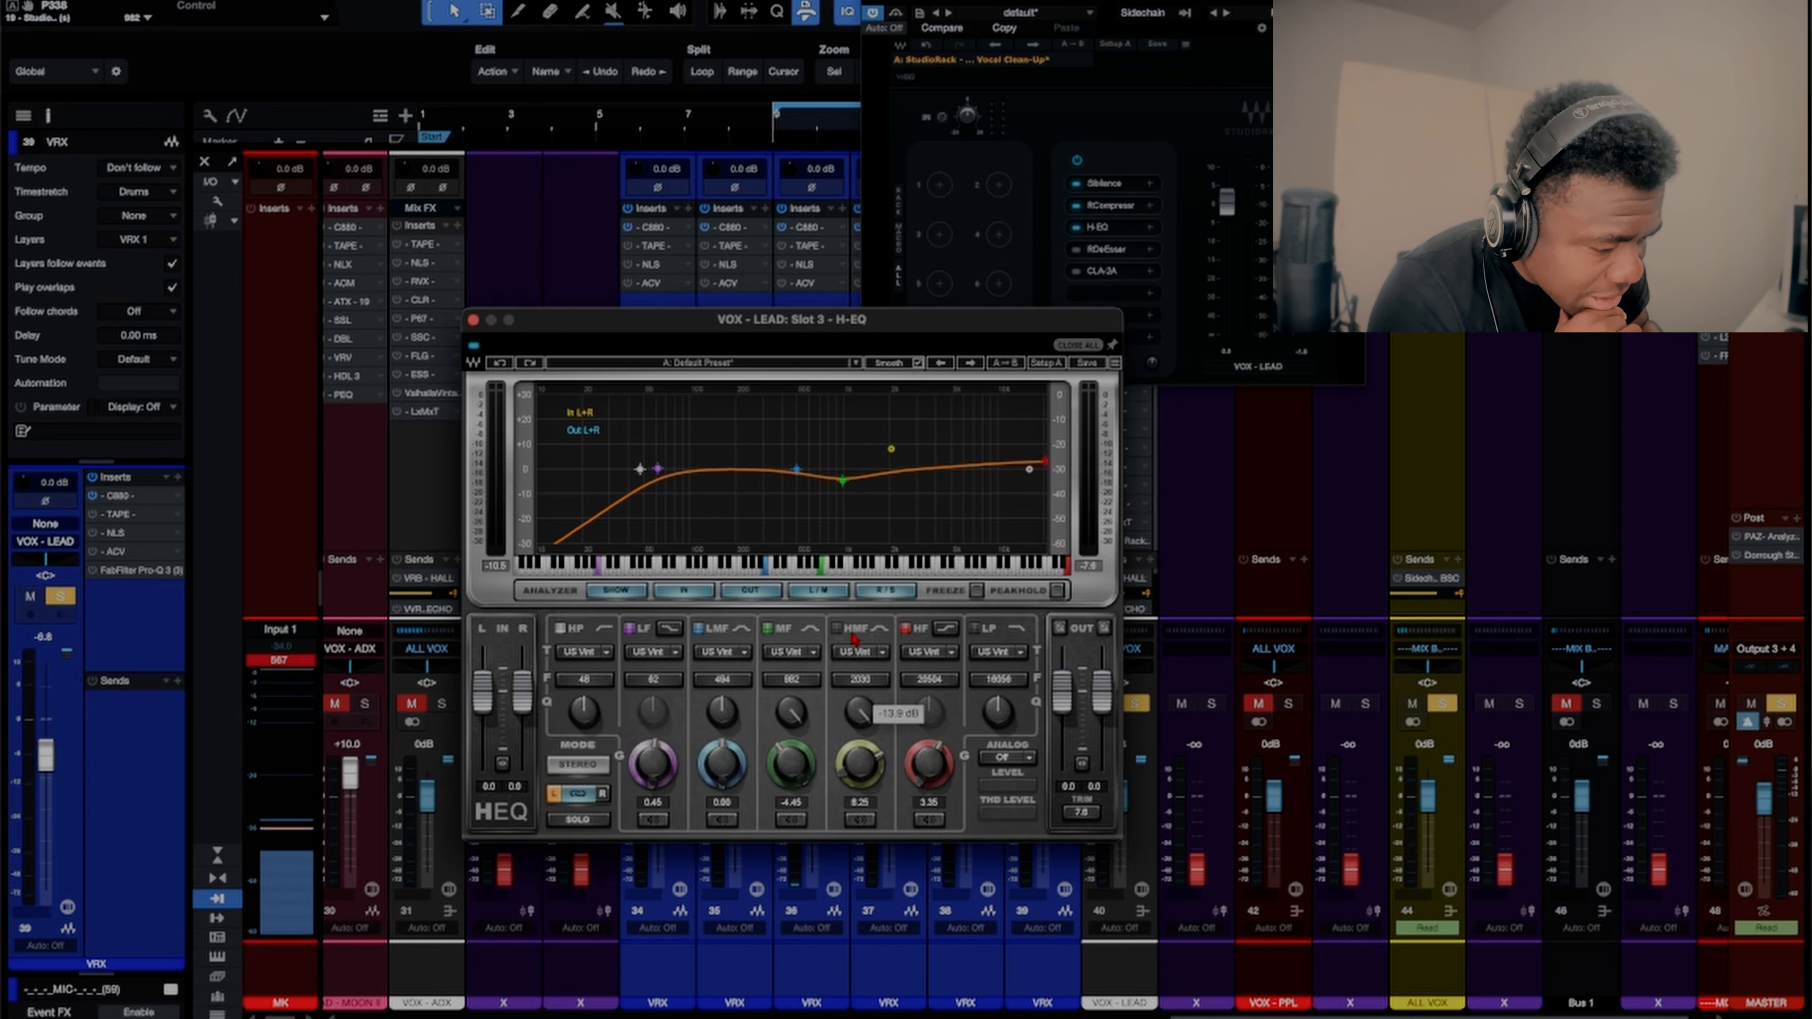
Step: Re-enable H-EQ's HMF boost and audition it both in solo and against its bypassed state during playback
left_click(837, 631)
left_click(862, 820)
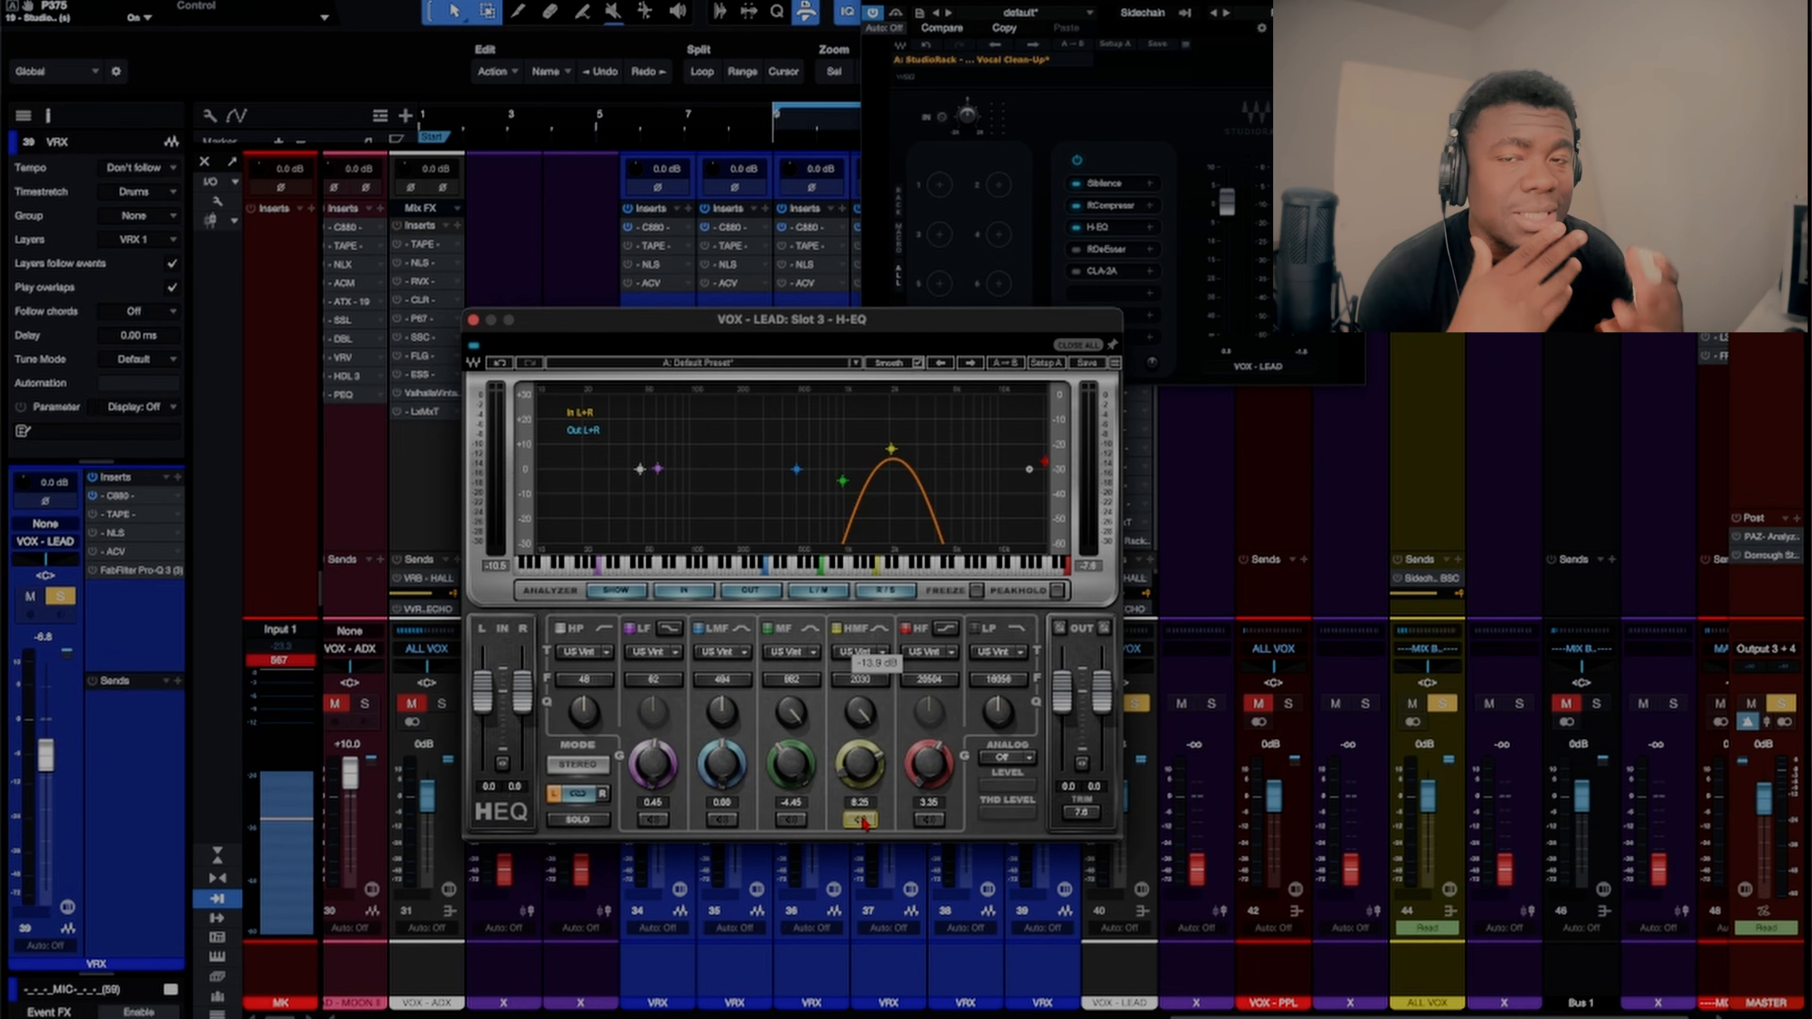
key("space")
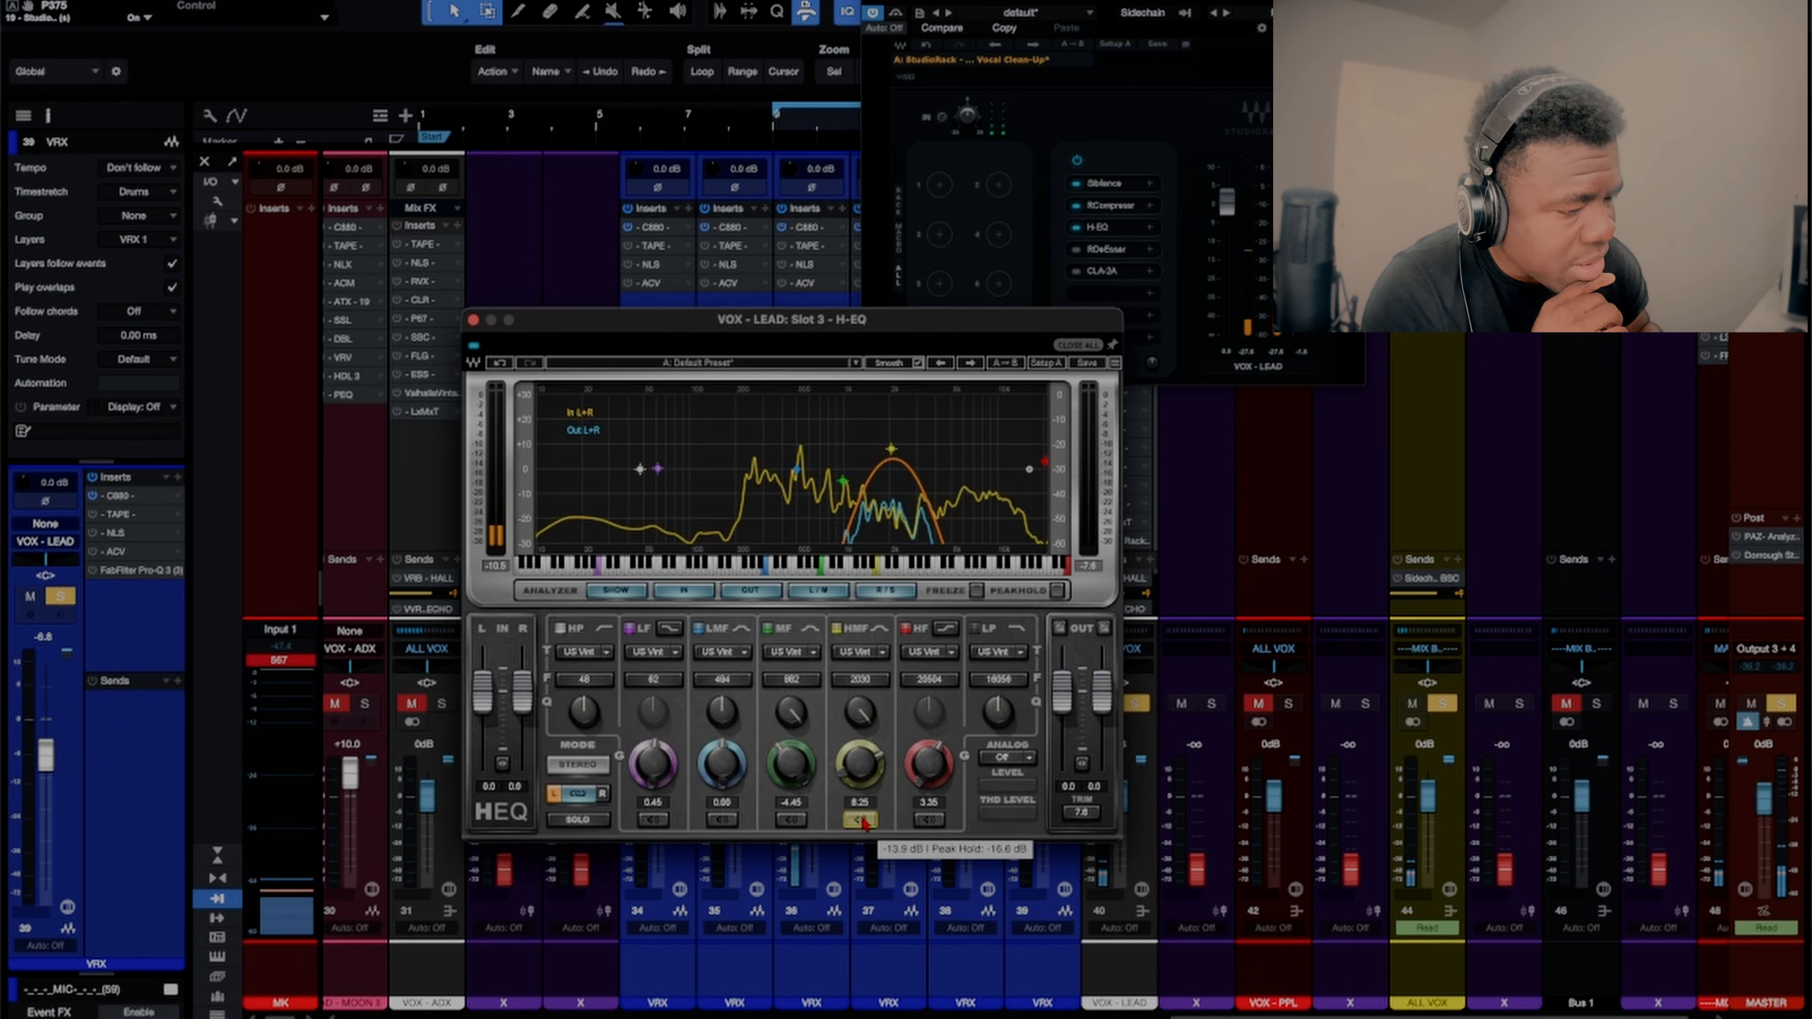
left_click(861, 820)
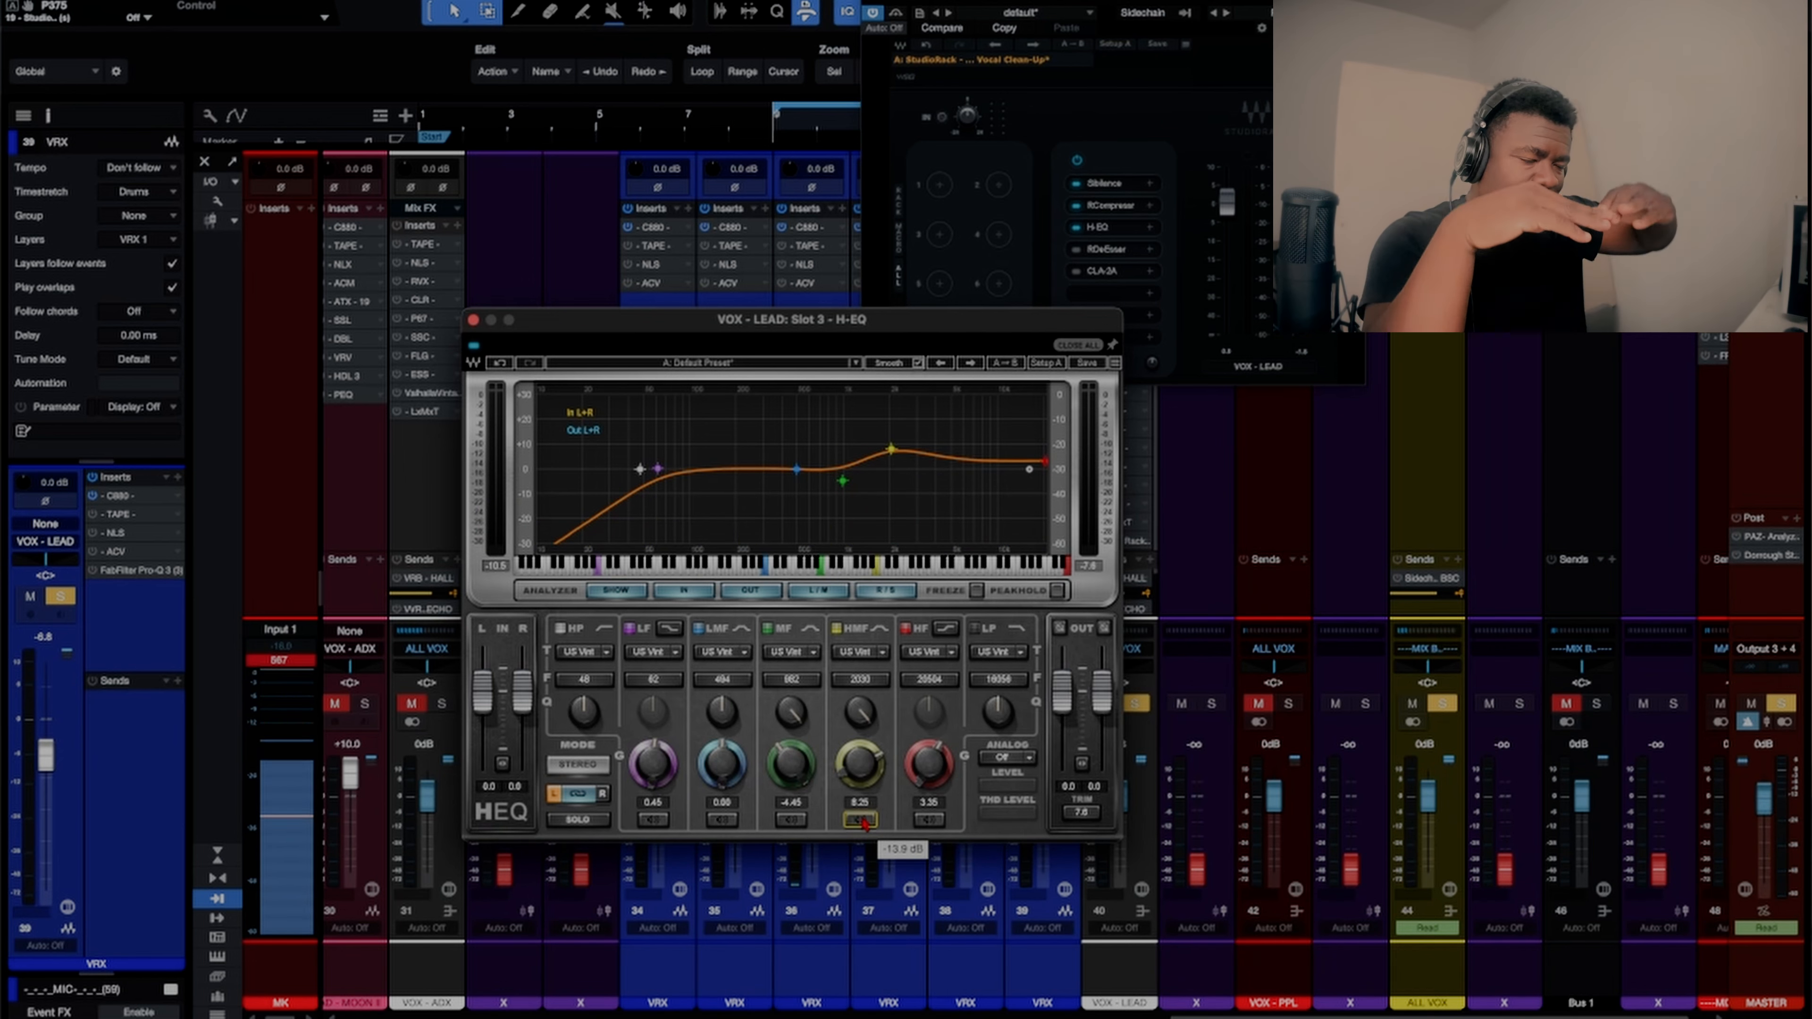
left_click(838, 631)
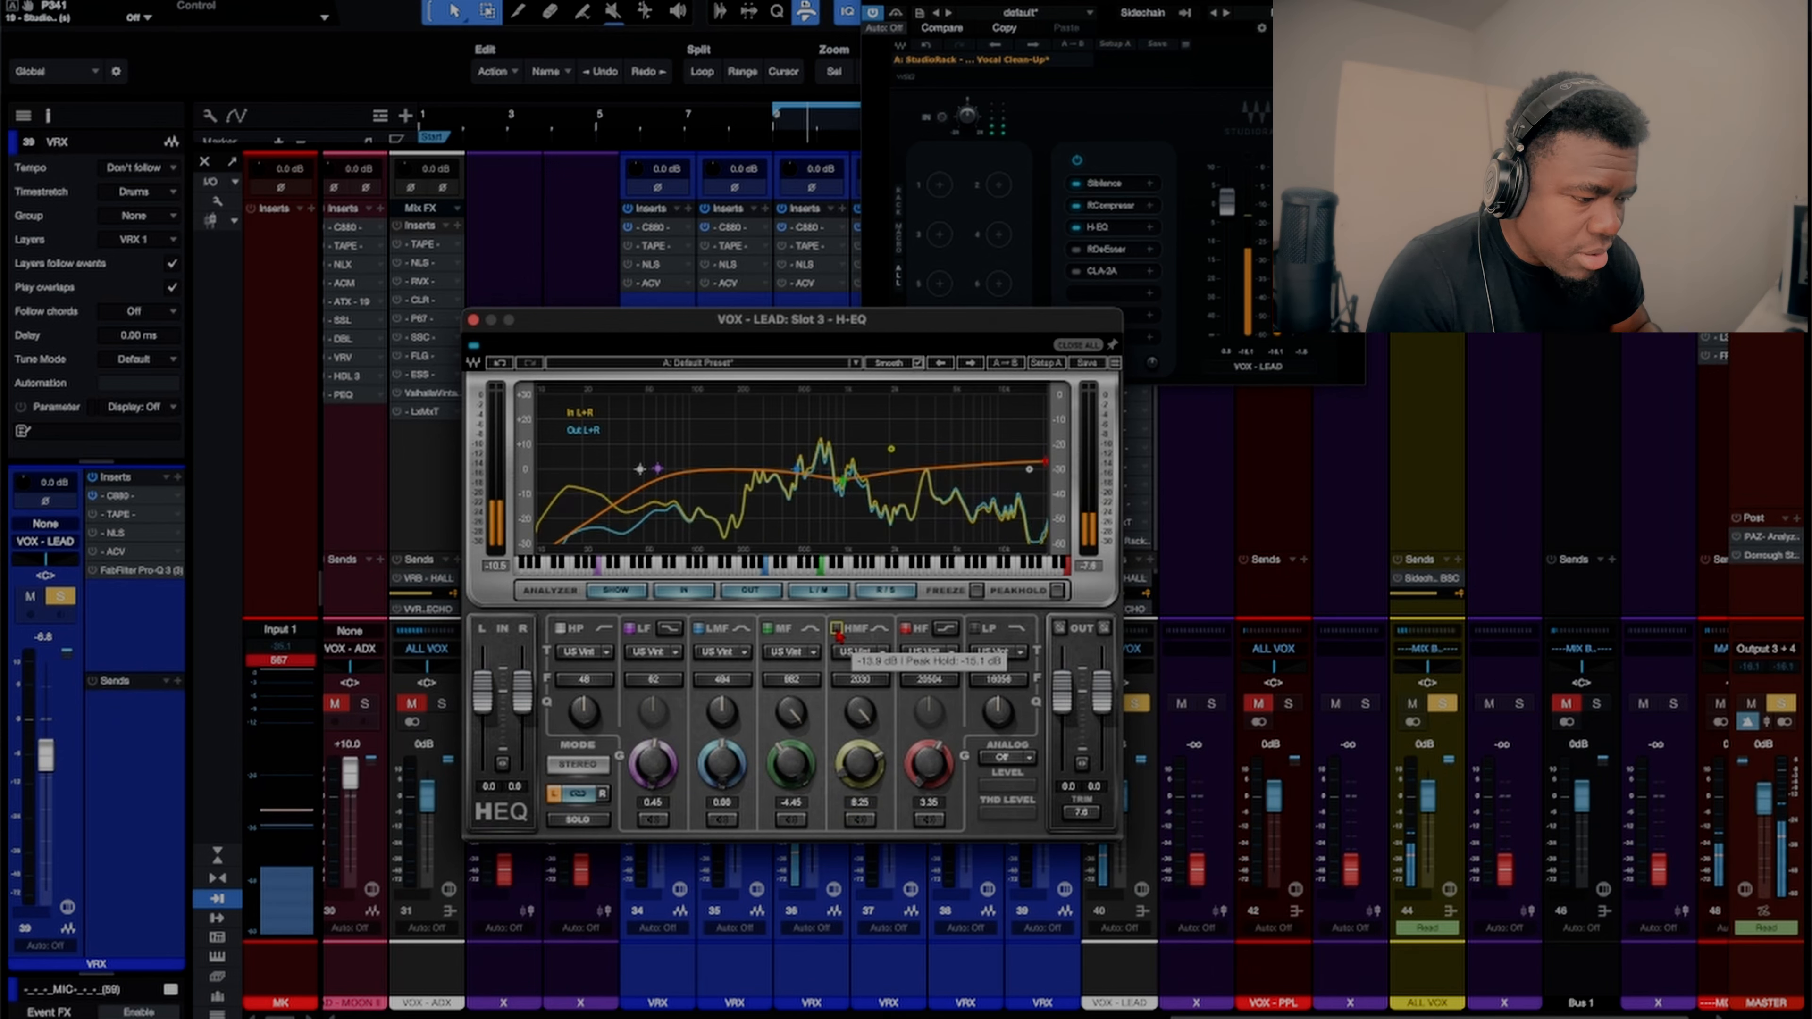
left_click(838, 631)
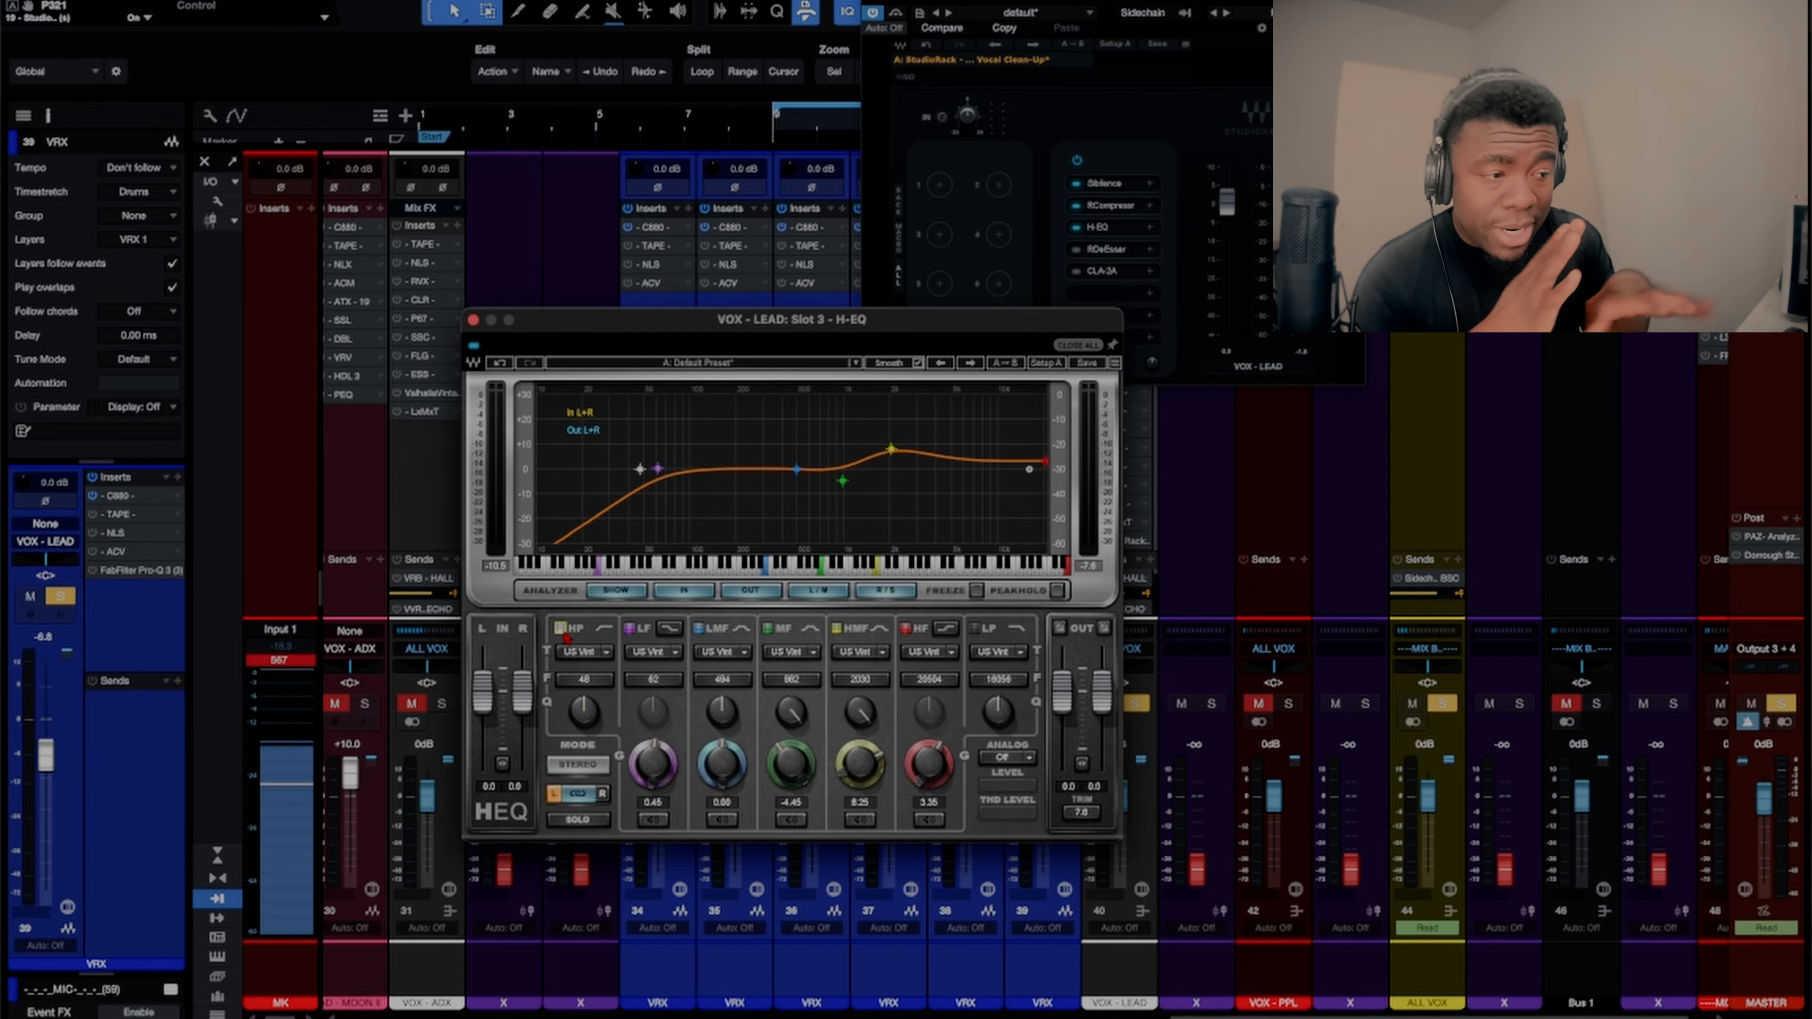
Step: Turn on and open RDeEsser in the StudioRack chain and move its window clear of the mixer channels
left_click(1103, 249)
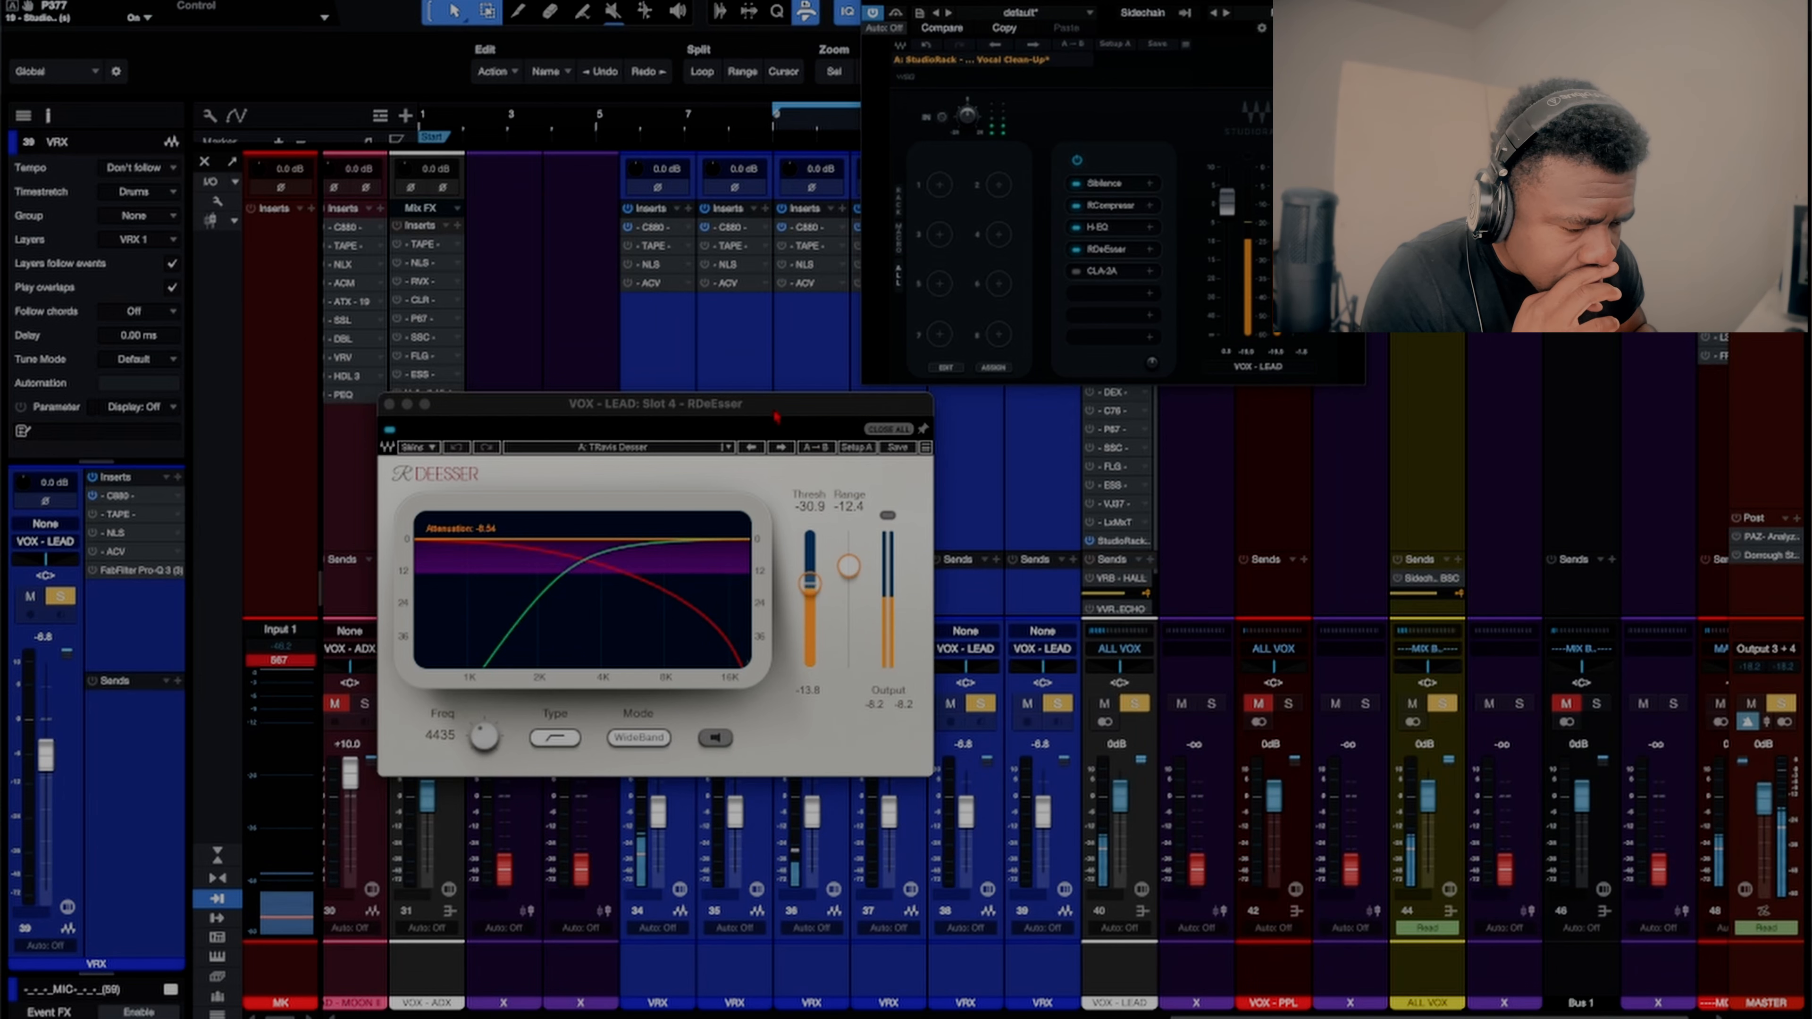
left_click_drag(776, 415, 399, 0)
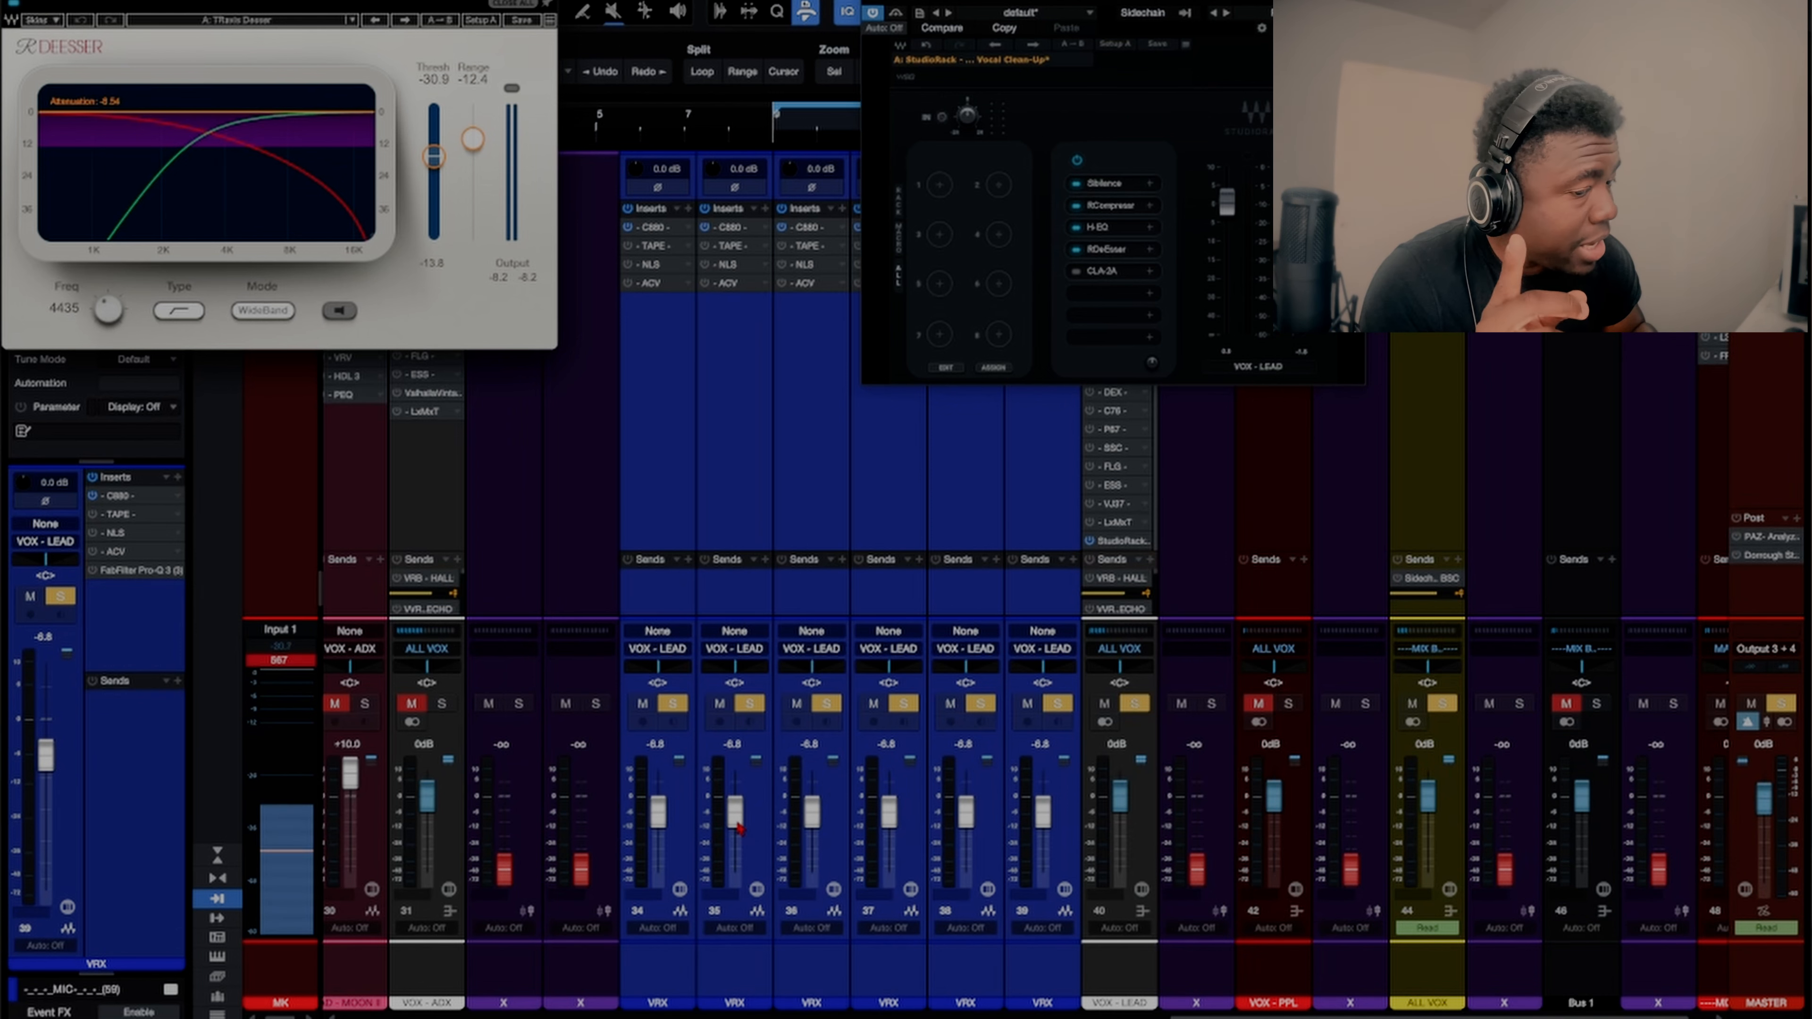
Step: Raise the faders of the selected VRX tracks and reset them to 0 dB
left_click_drag(739, 829, 739, 816)
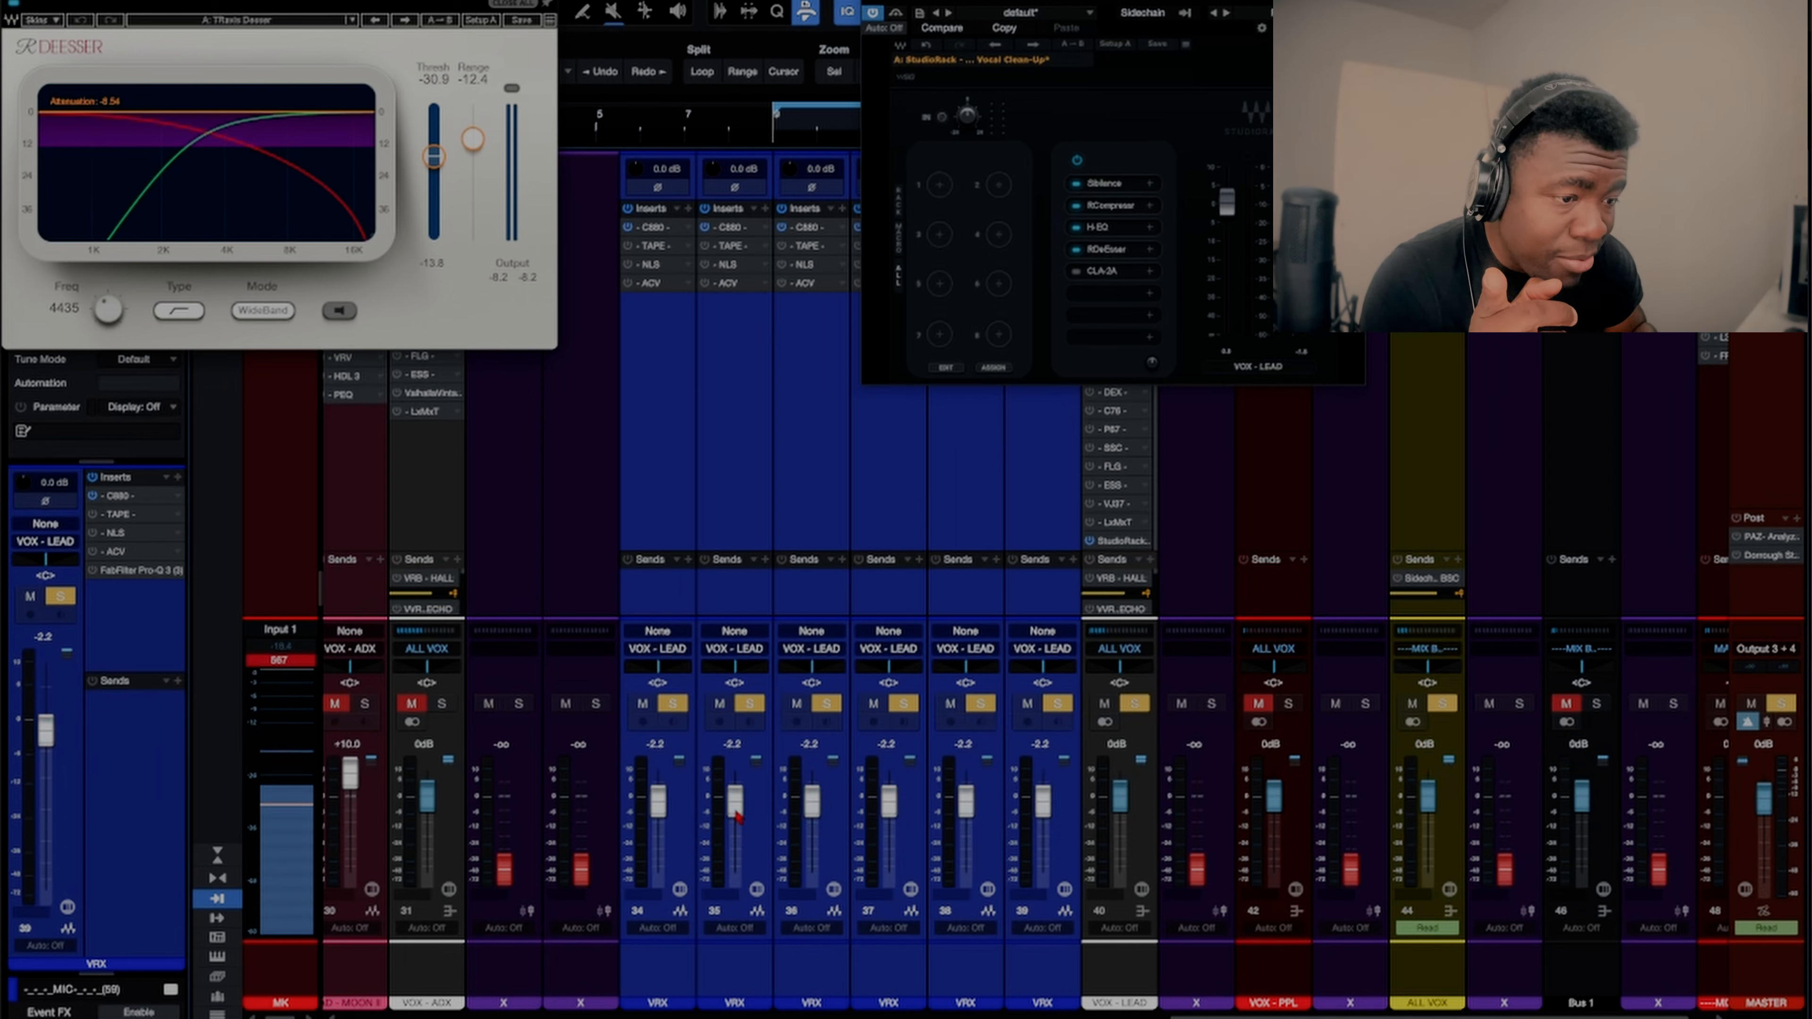
key("space")
left_click(739, 817, "alt")
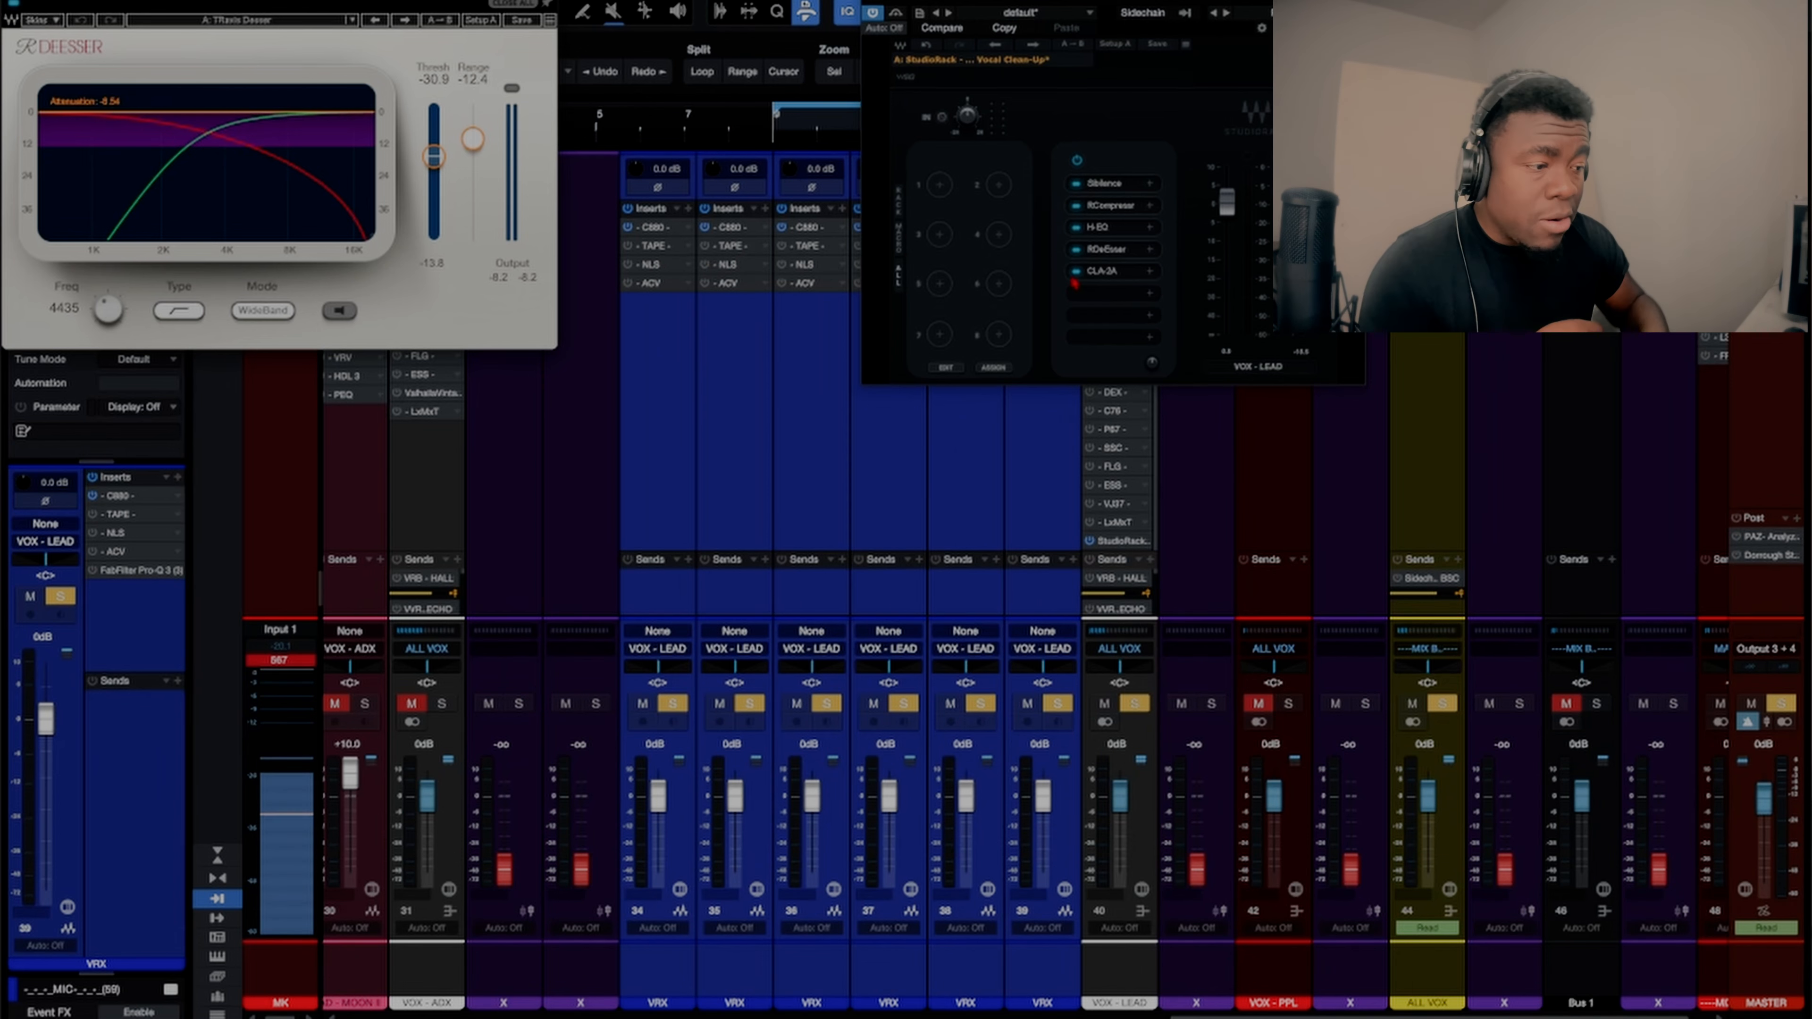
Step: Open the CLA-2A compressor in slot 5 of the VOX - LEAD StudioRack chain
left_click(1119, 273)
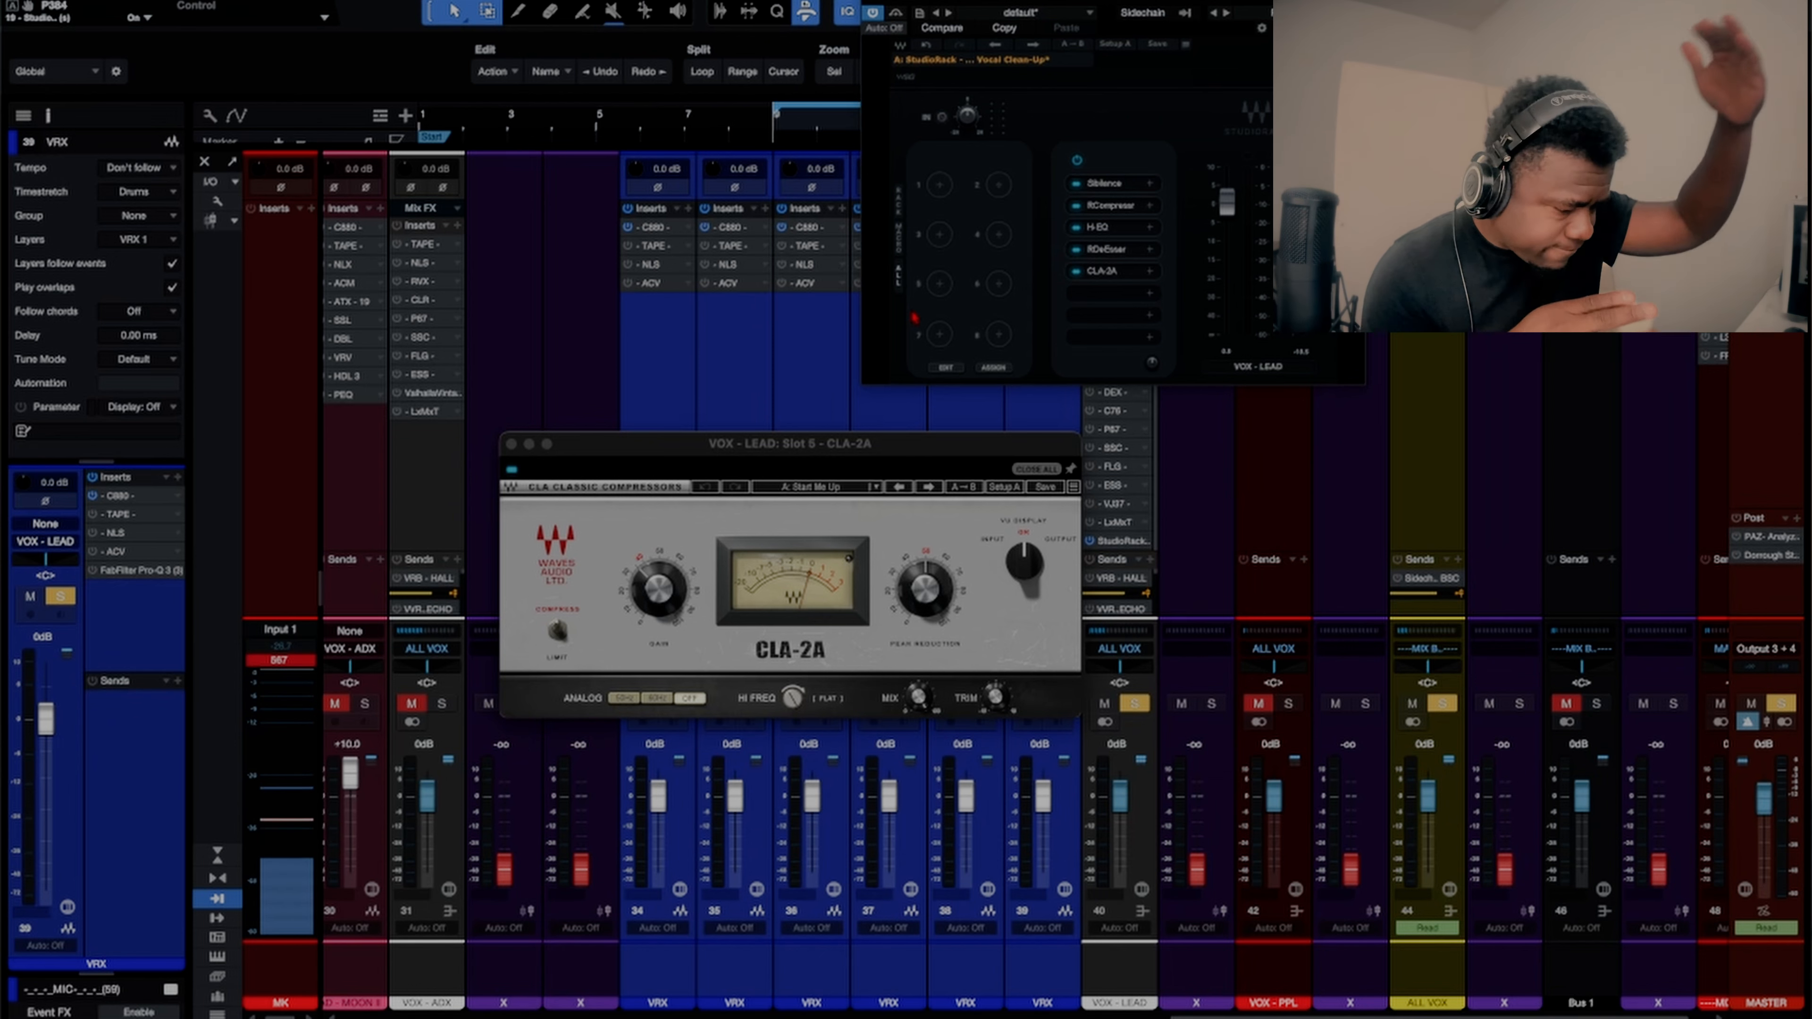
Step: Audition the vocal with CLA-2A pinned open and RCompressor opened from slot 2, toggling the solo on VOX - LEAD
key("space")
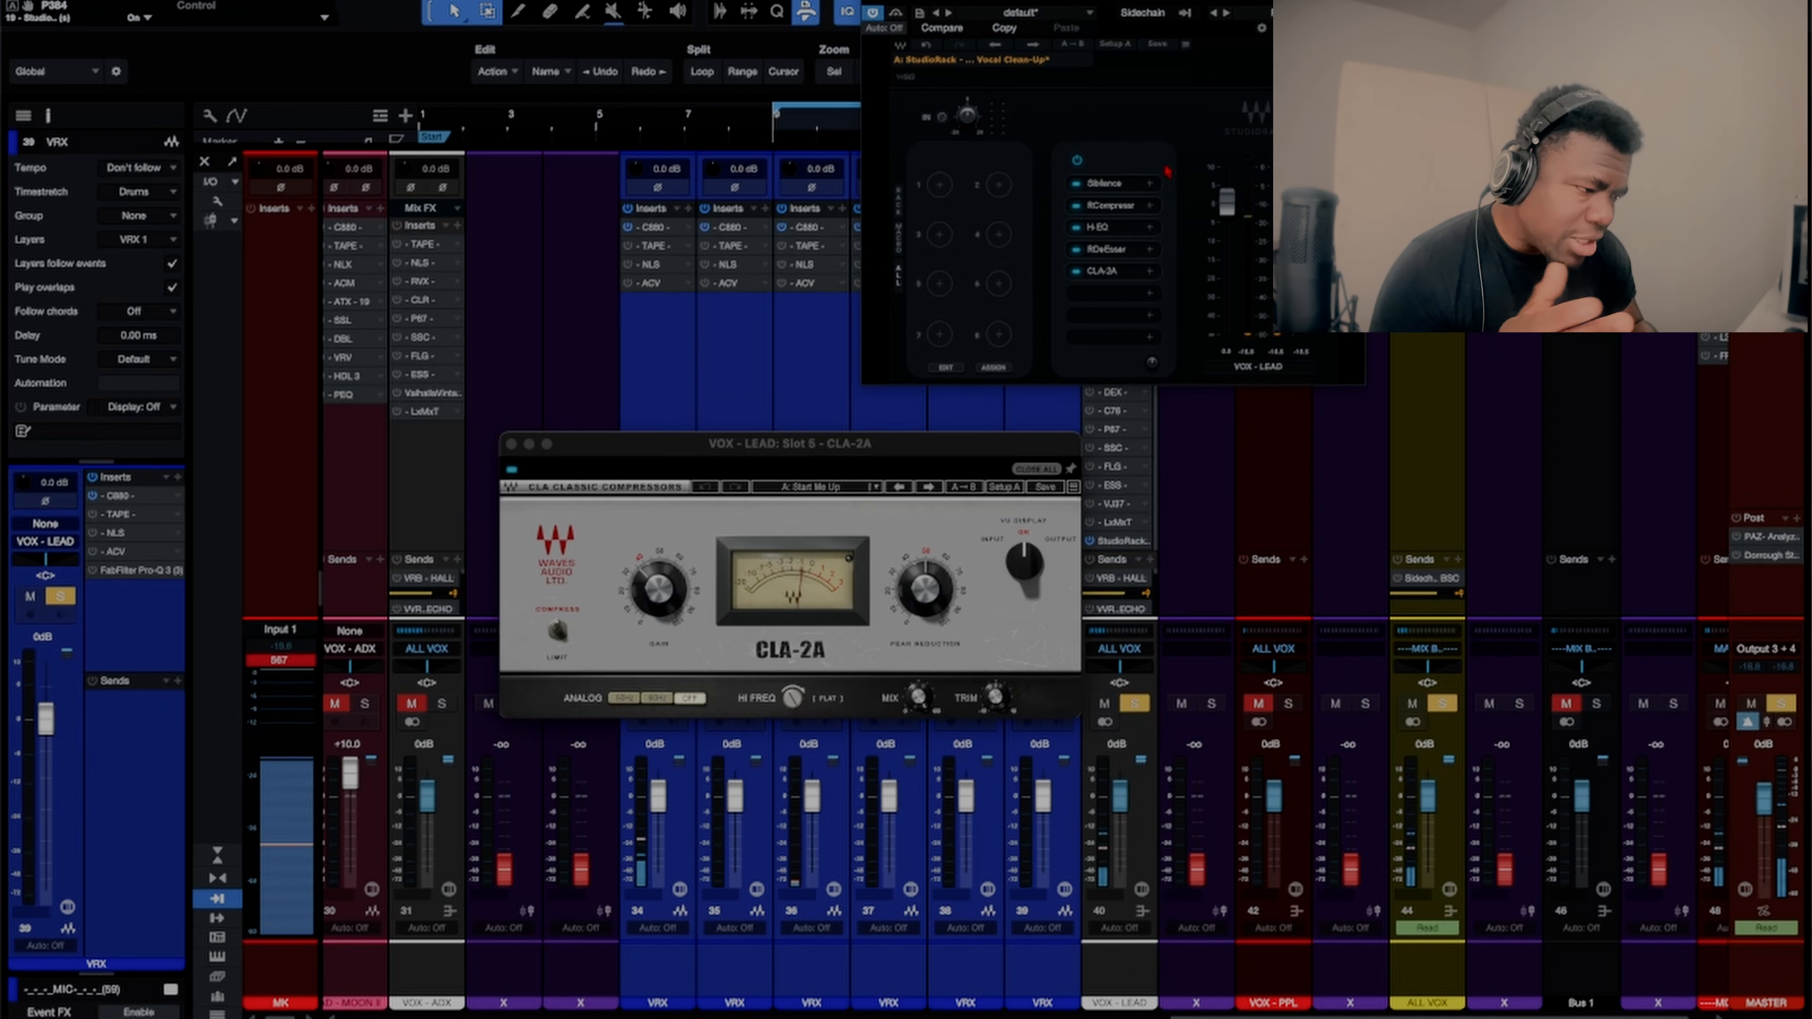
left_click(1068, 468)
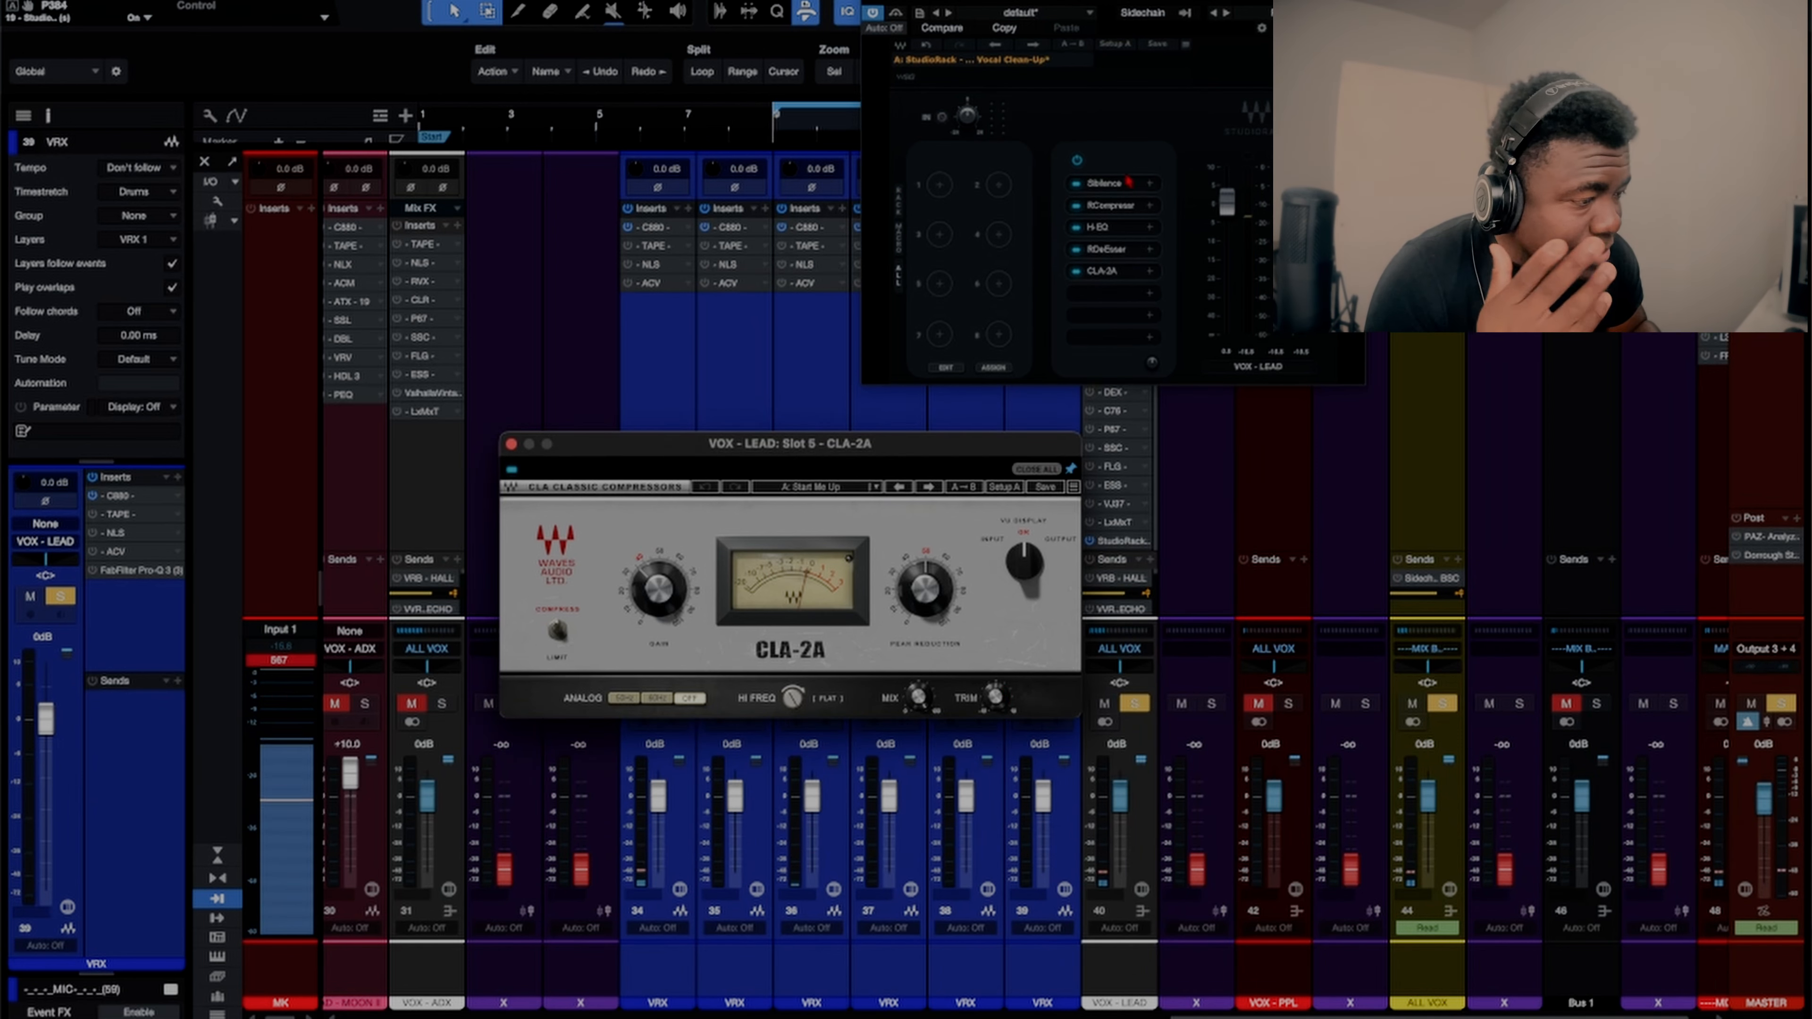
left_click(1111, 215)
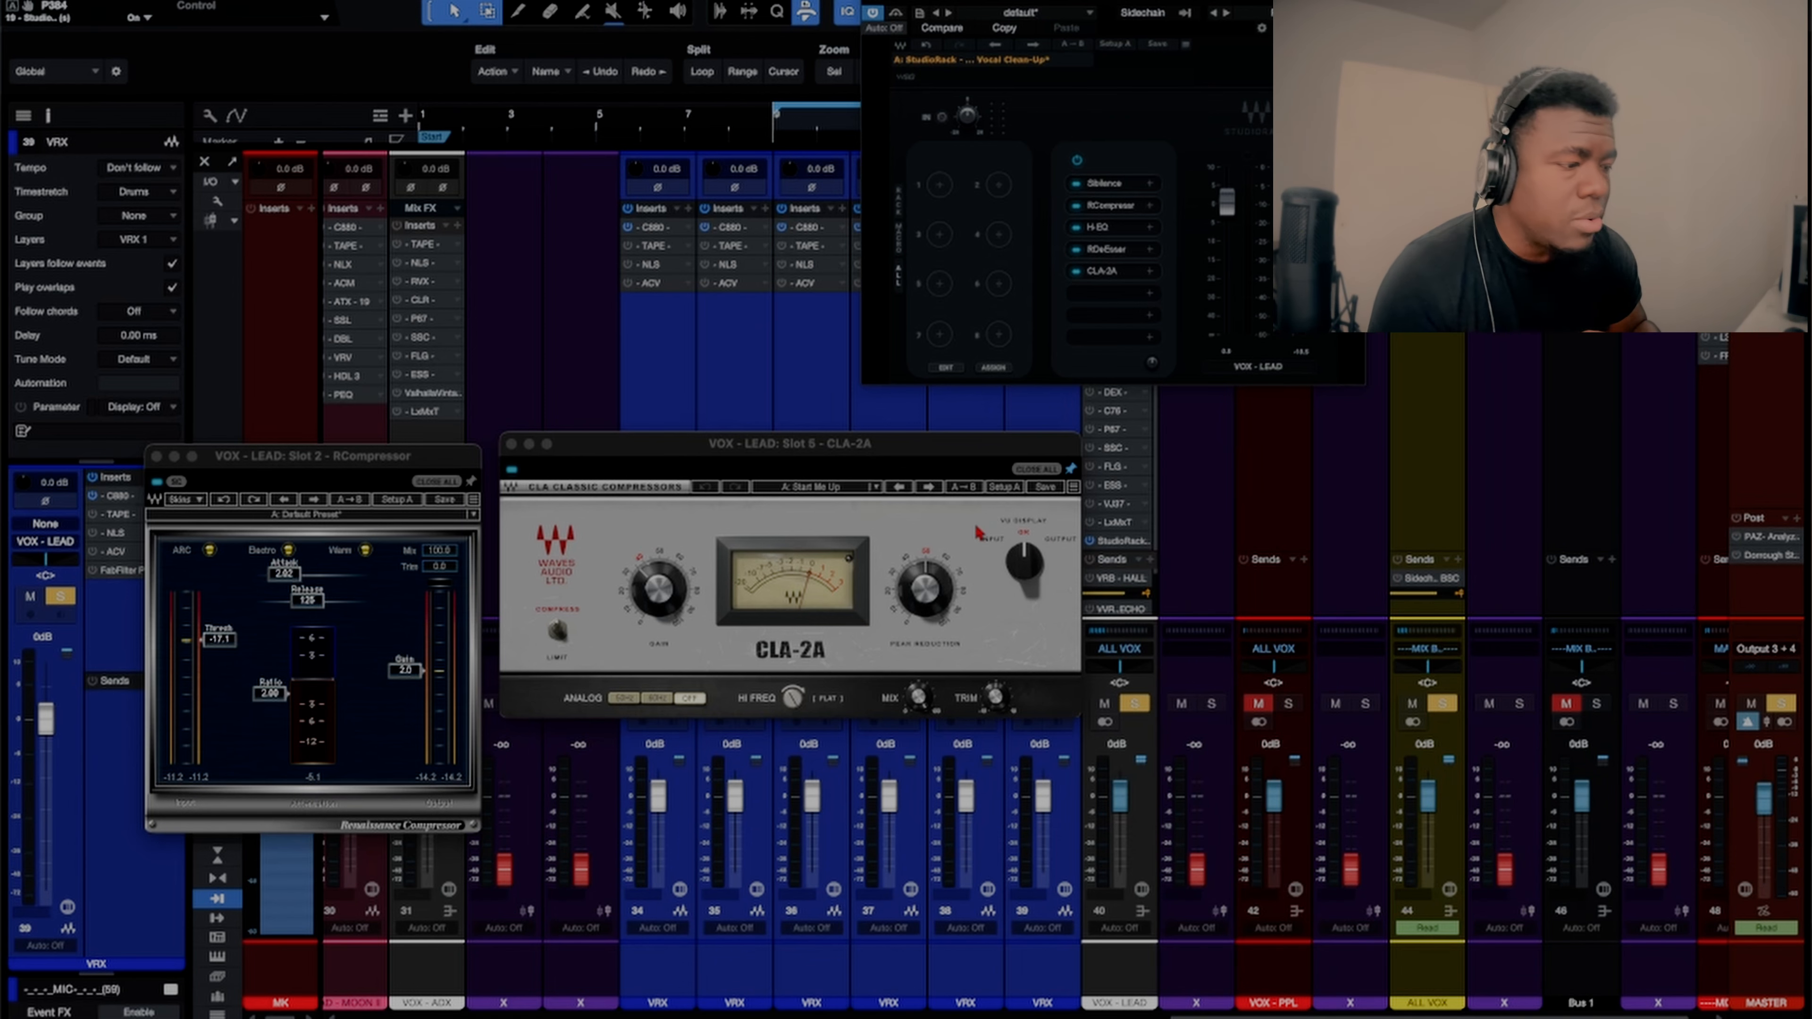
left_click(1135, 706)
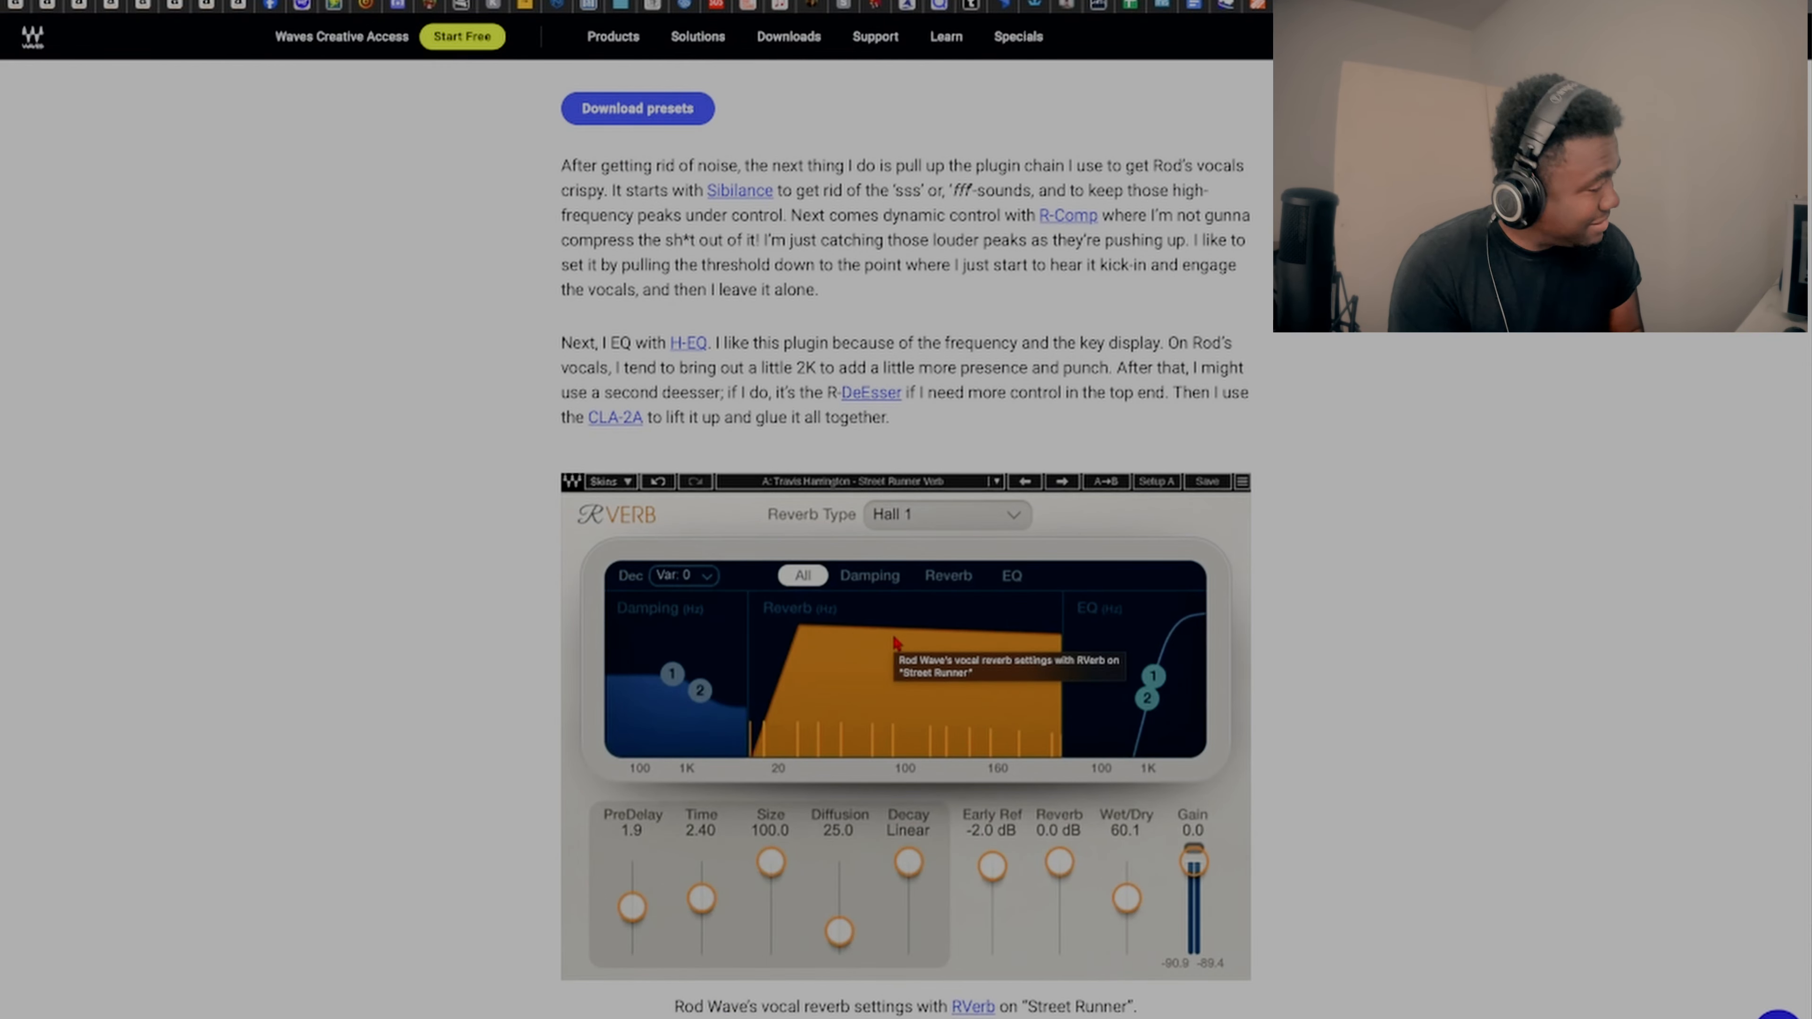
Step: In the Waves article in the browser, read Tip #3 and highlight the passages on inserting R-Verb directly on the lead vocal channel
scroll(841, 626, "down", 10)
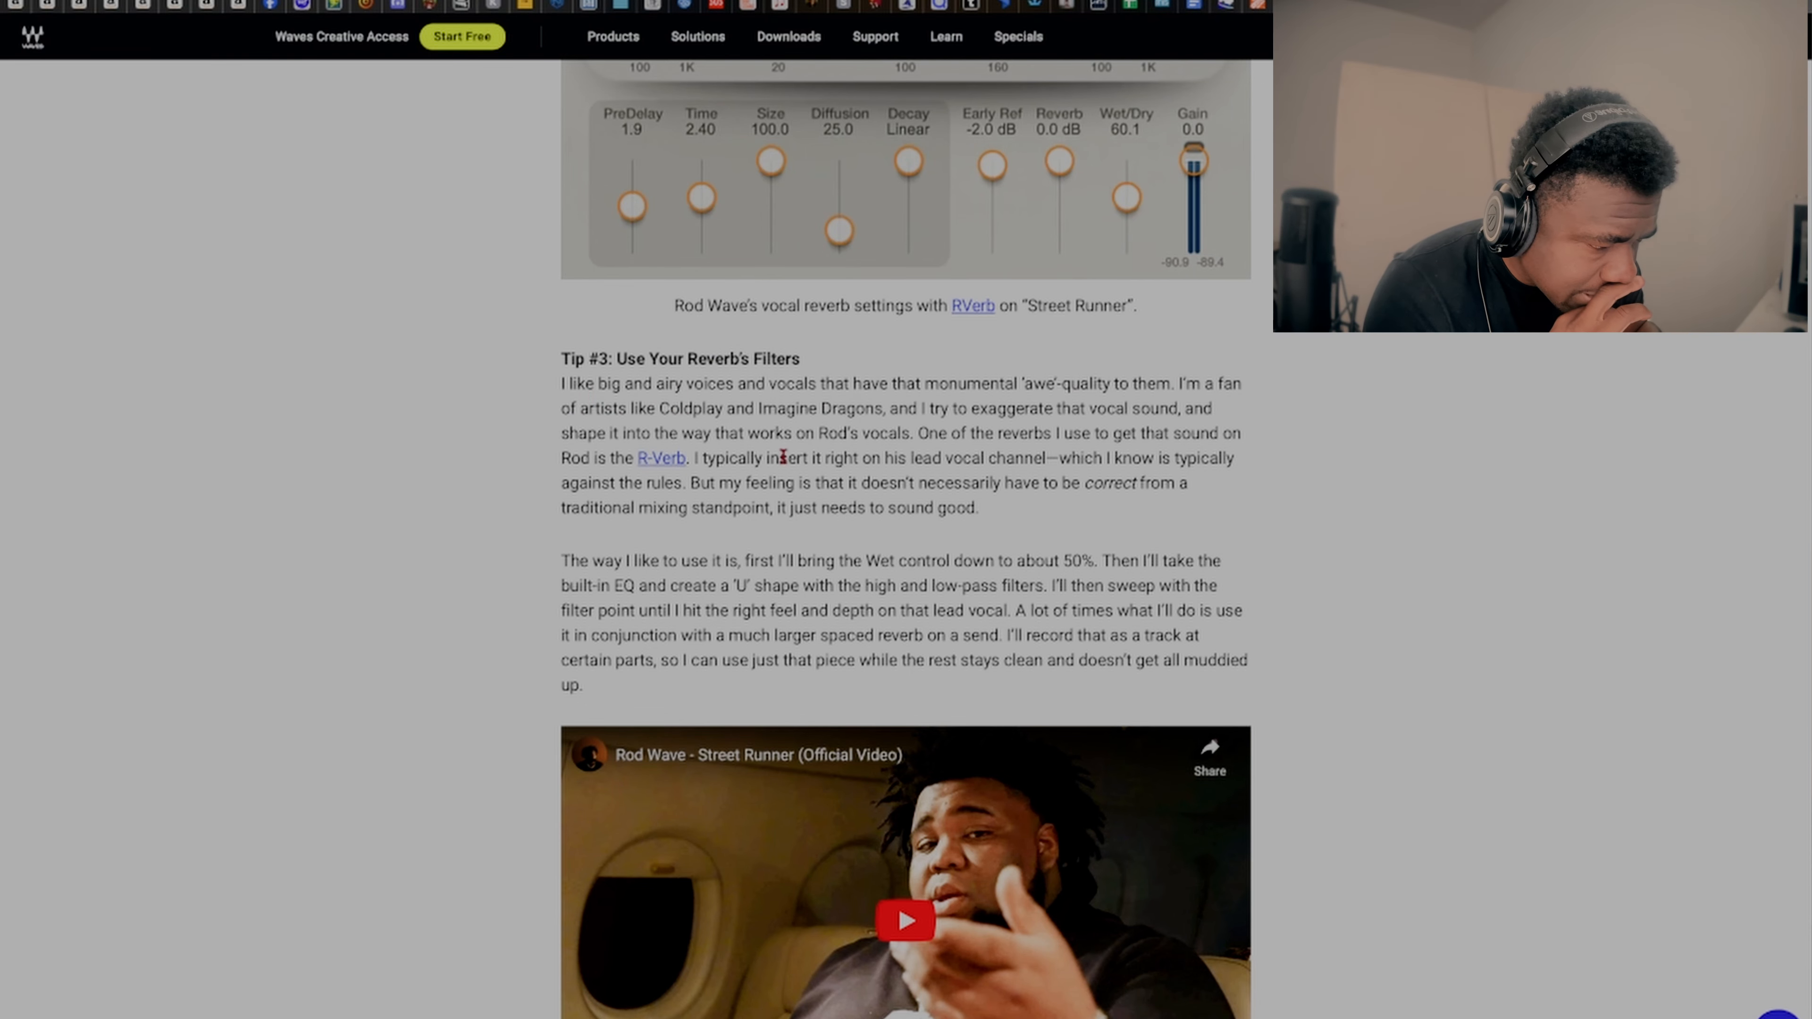
left_click_drag(734, 464, 1052, 457)
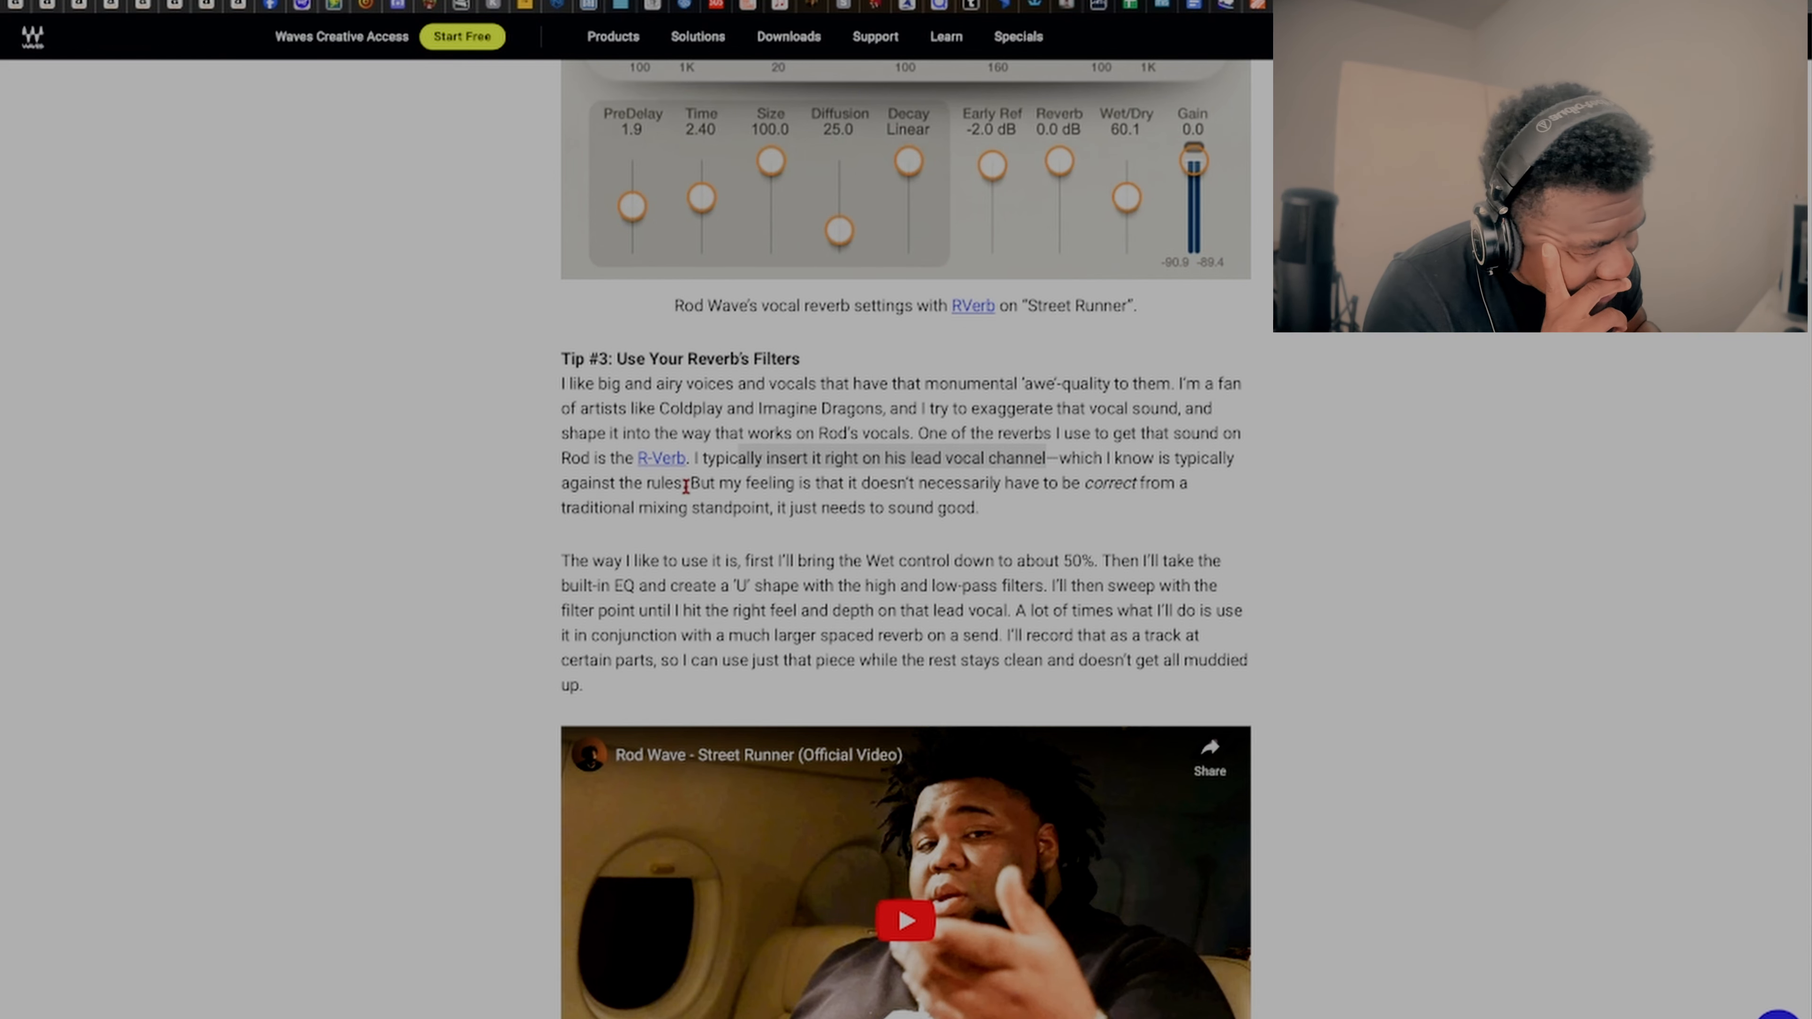
left_click_drag(686, 486, 575, 486)
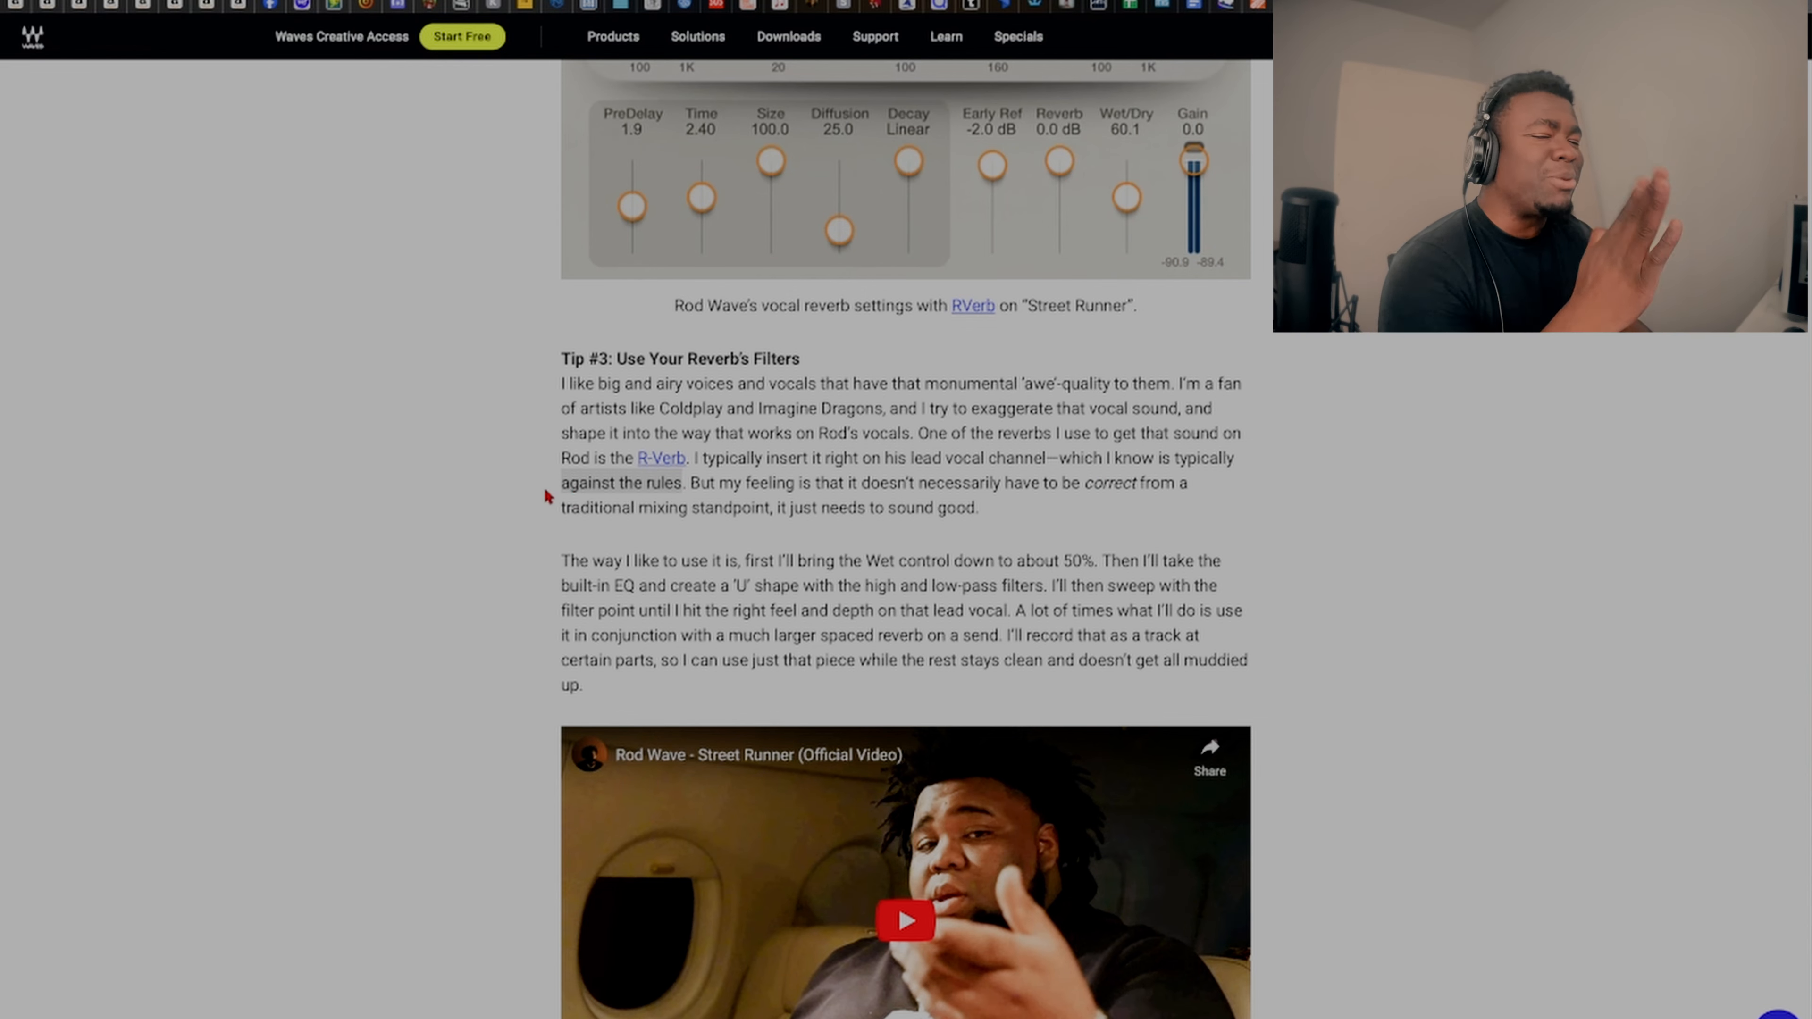
left_click(761, 498)
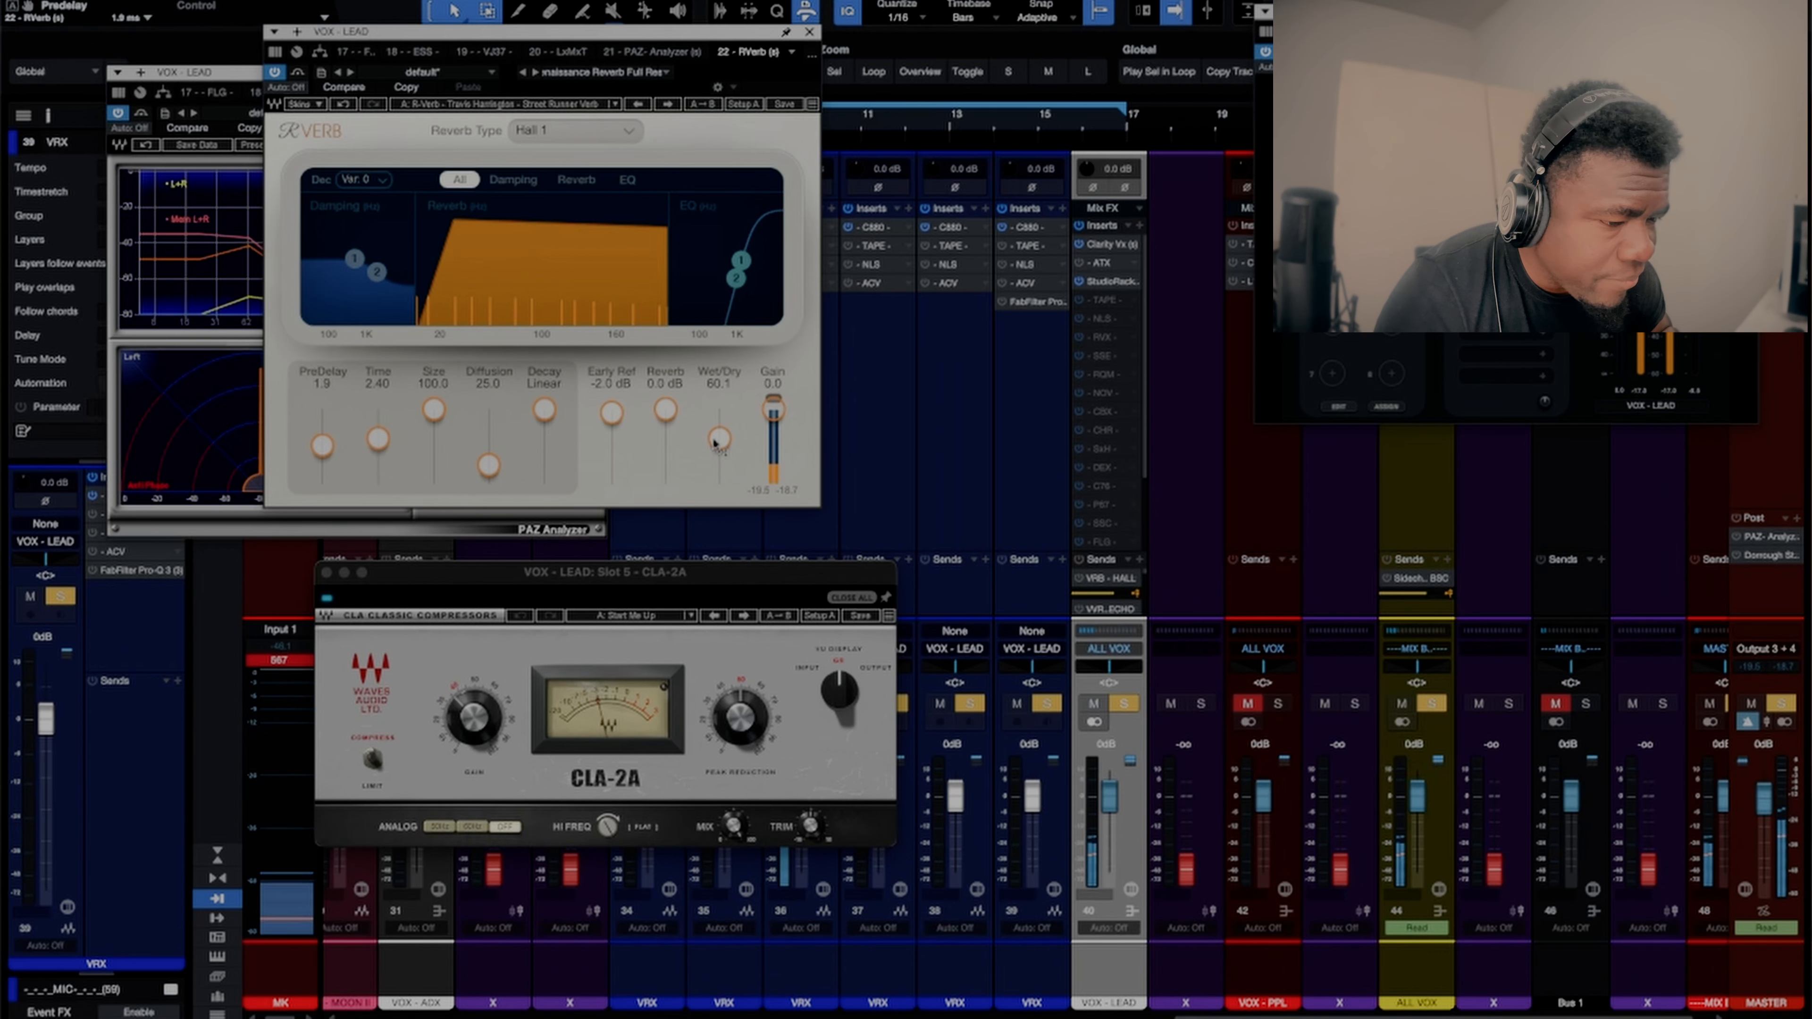
Step: Lower RVerb's wet/dry to 41.6 and switch the plug-in to its legacy skin
left_click_drag(718, 440, 715, 455)
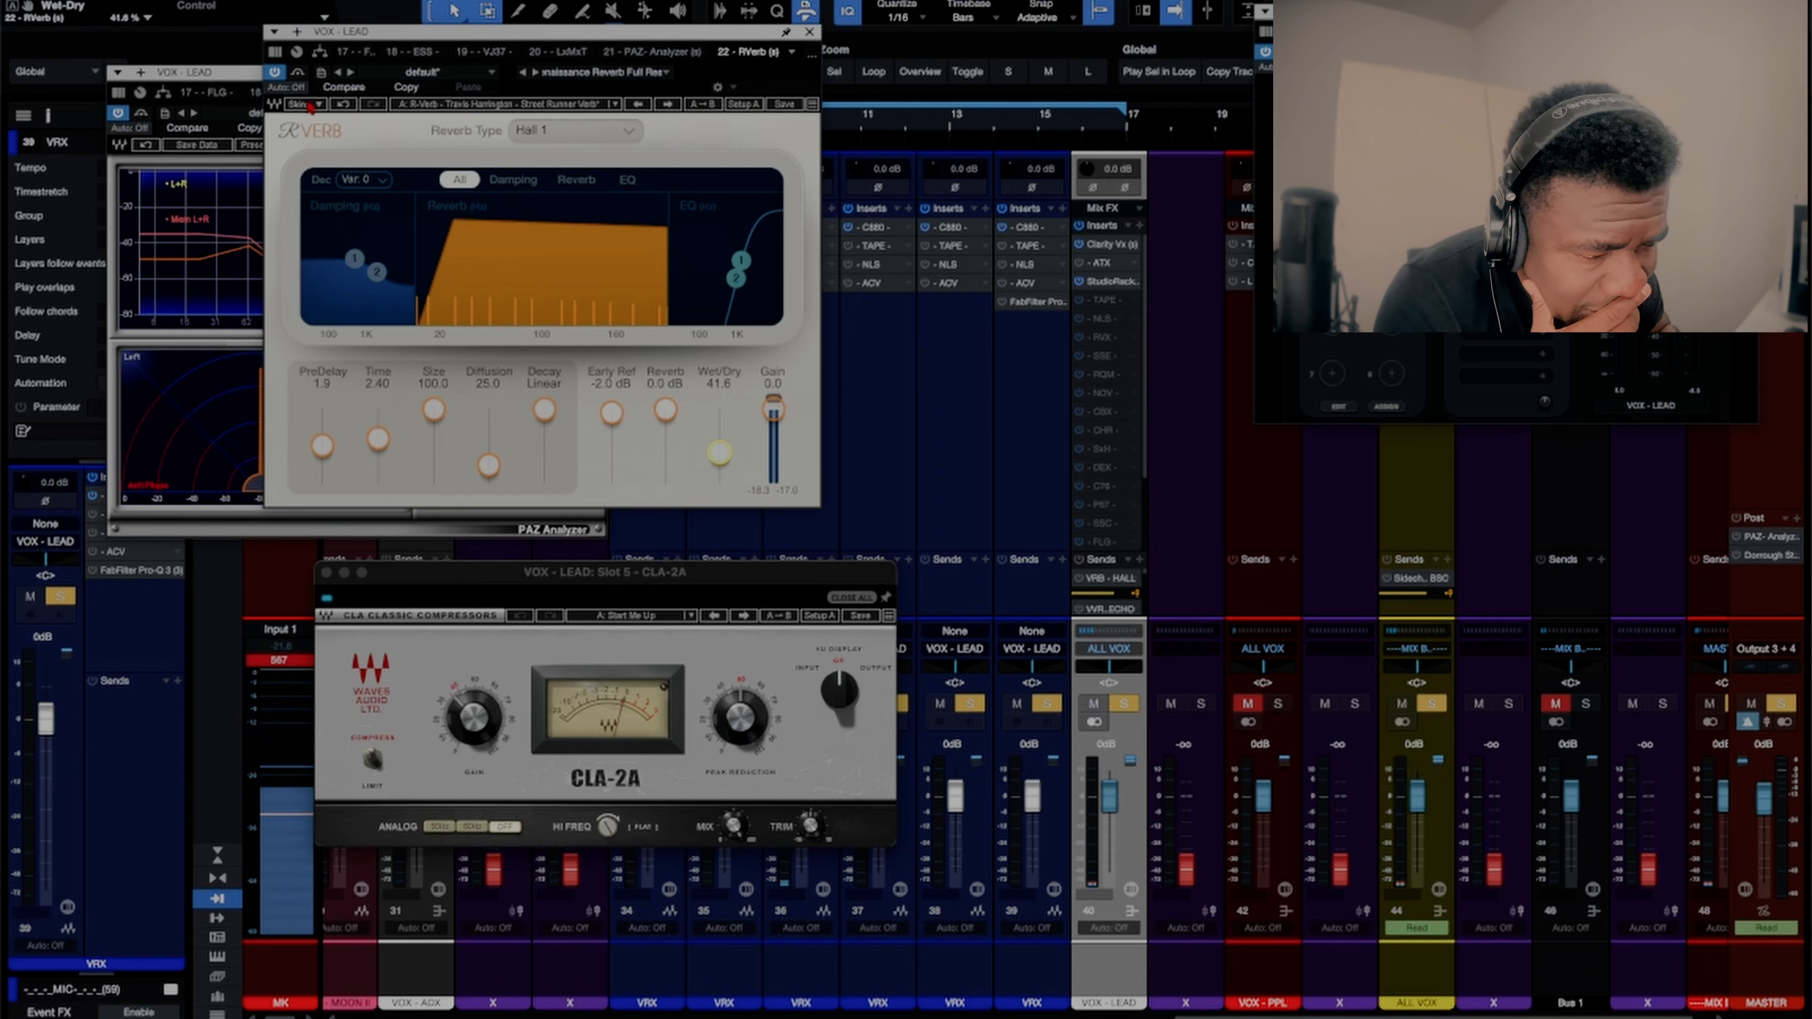
left_click(316, 141)
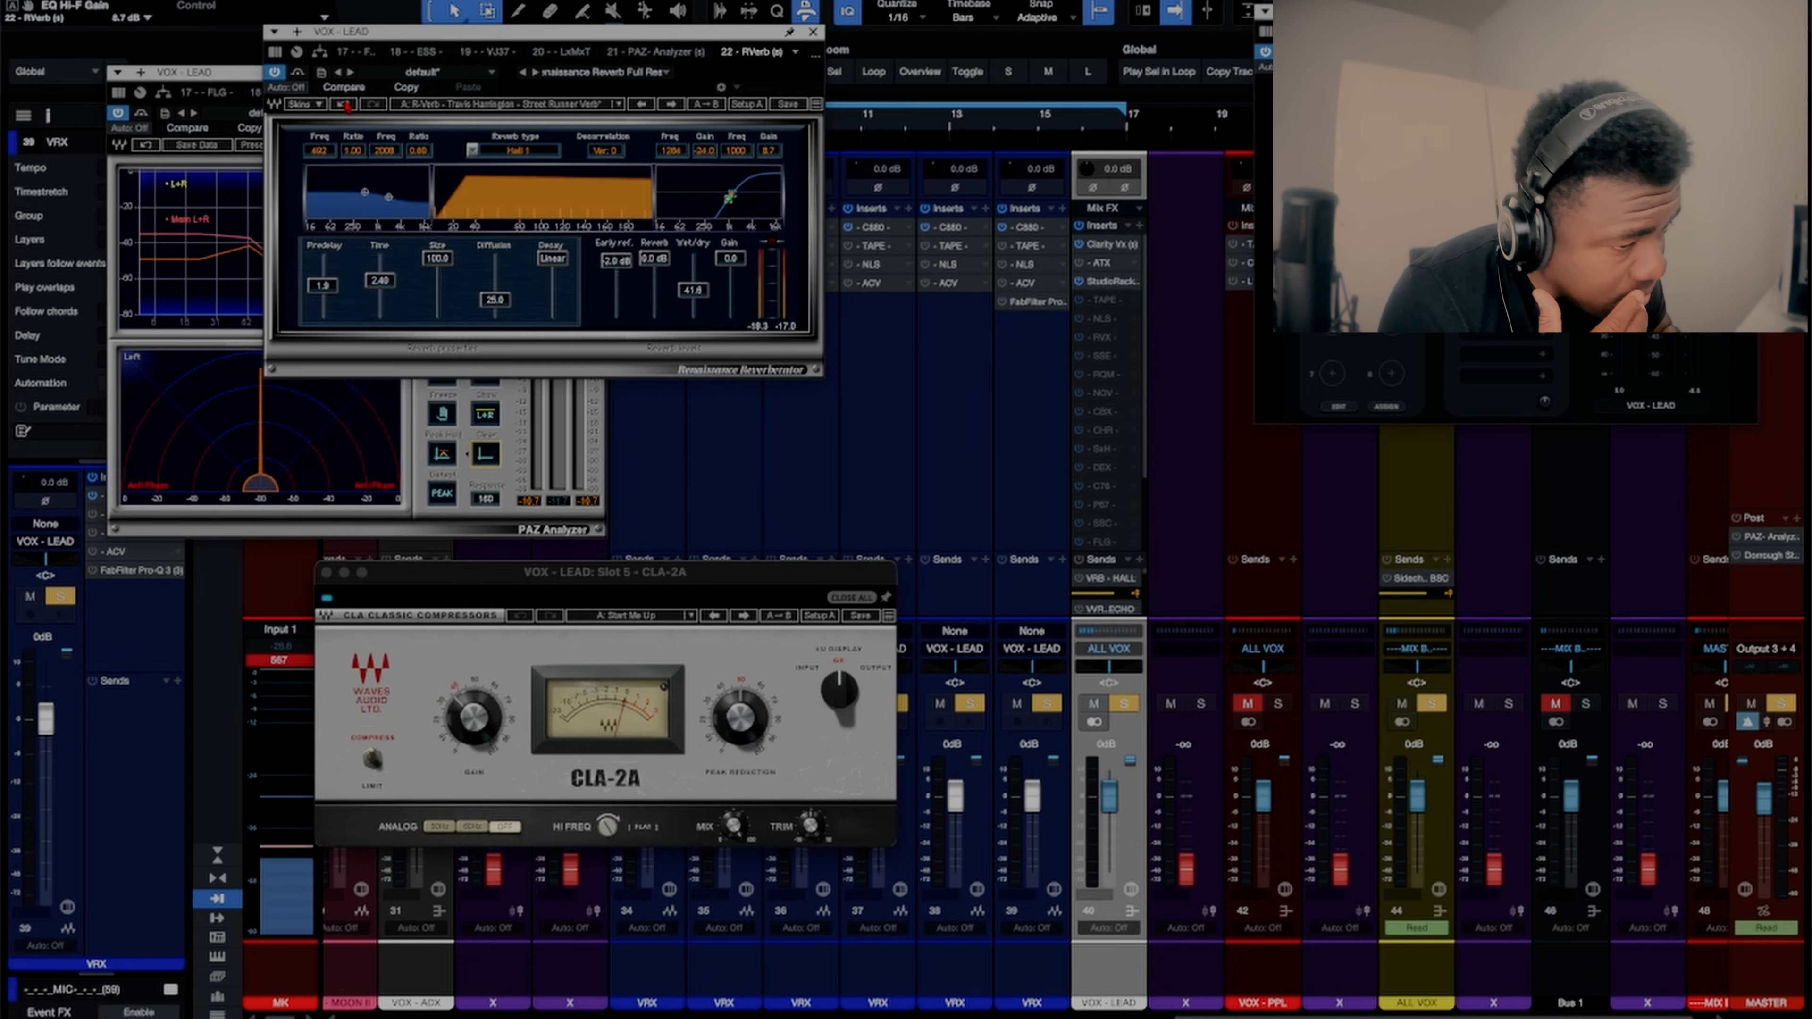
Step: Step back through RVerb's recent wet/dry and EQ changes to restore the Street Runner Verb settings
left_click(347, 106)
left_click(347, 106)
left_click(345, 106)
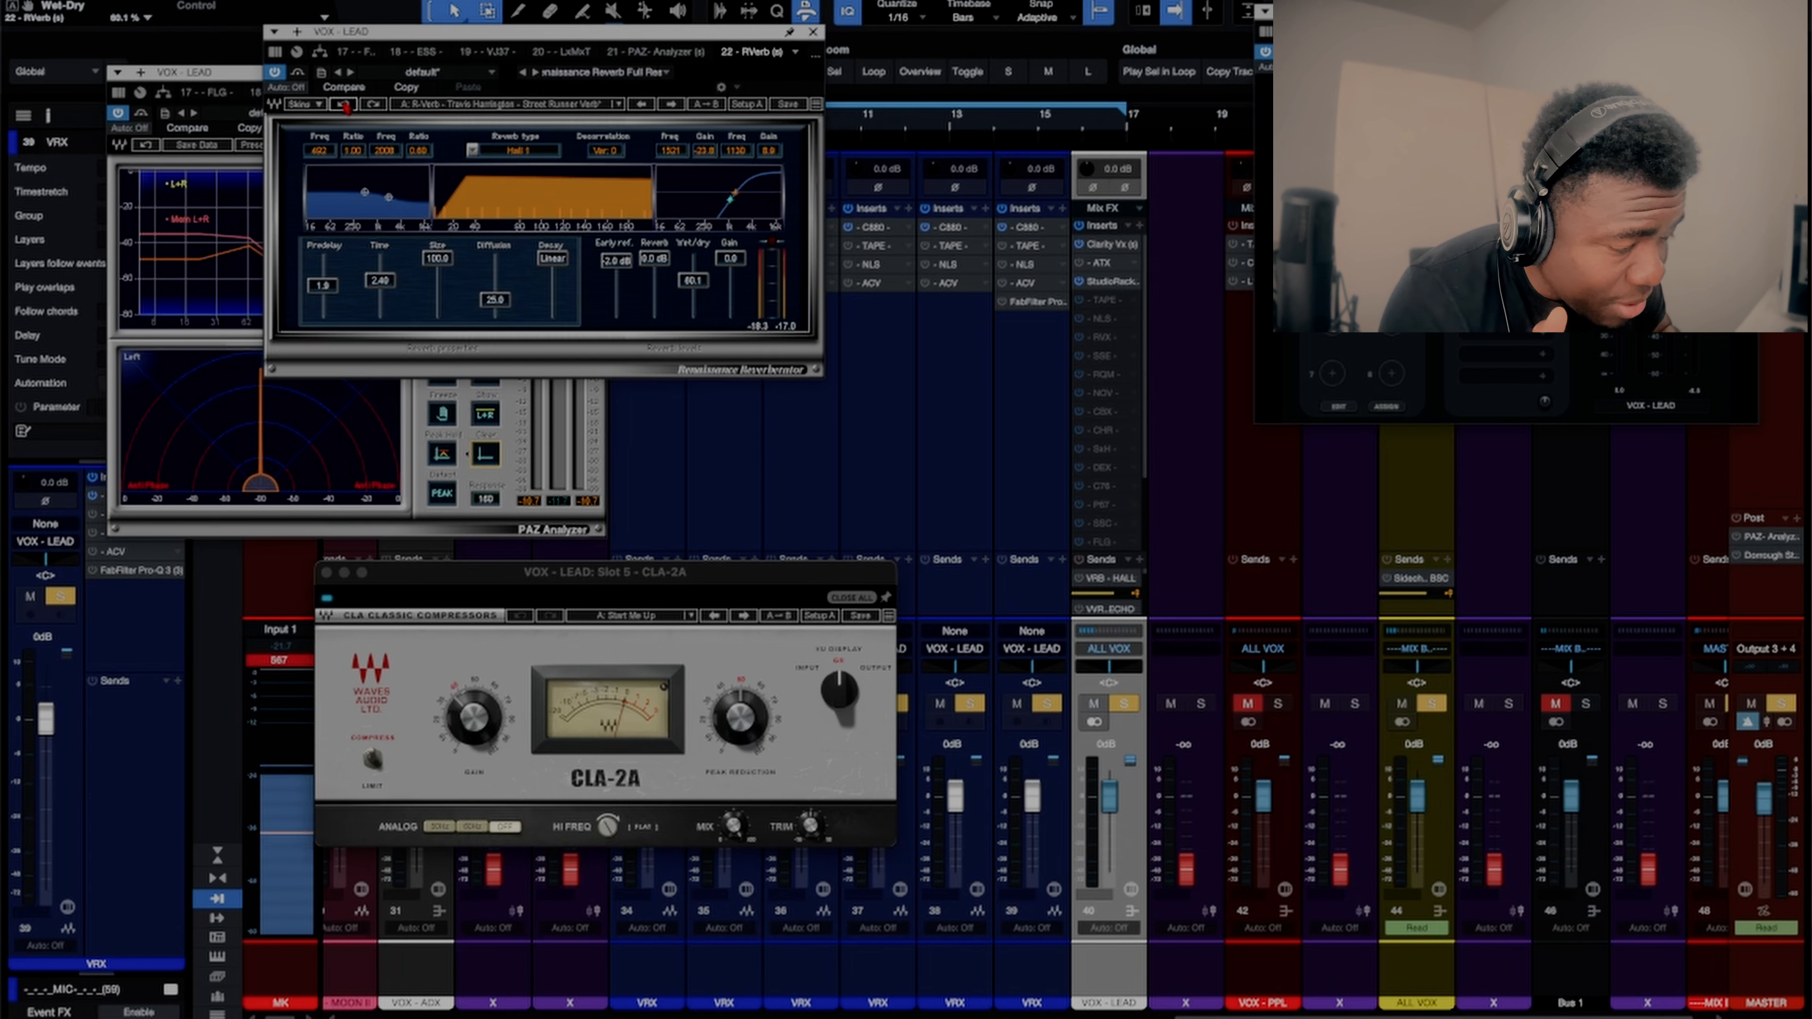
left_click(345, 106)
left_click(375, 106)
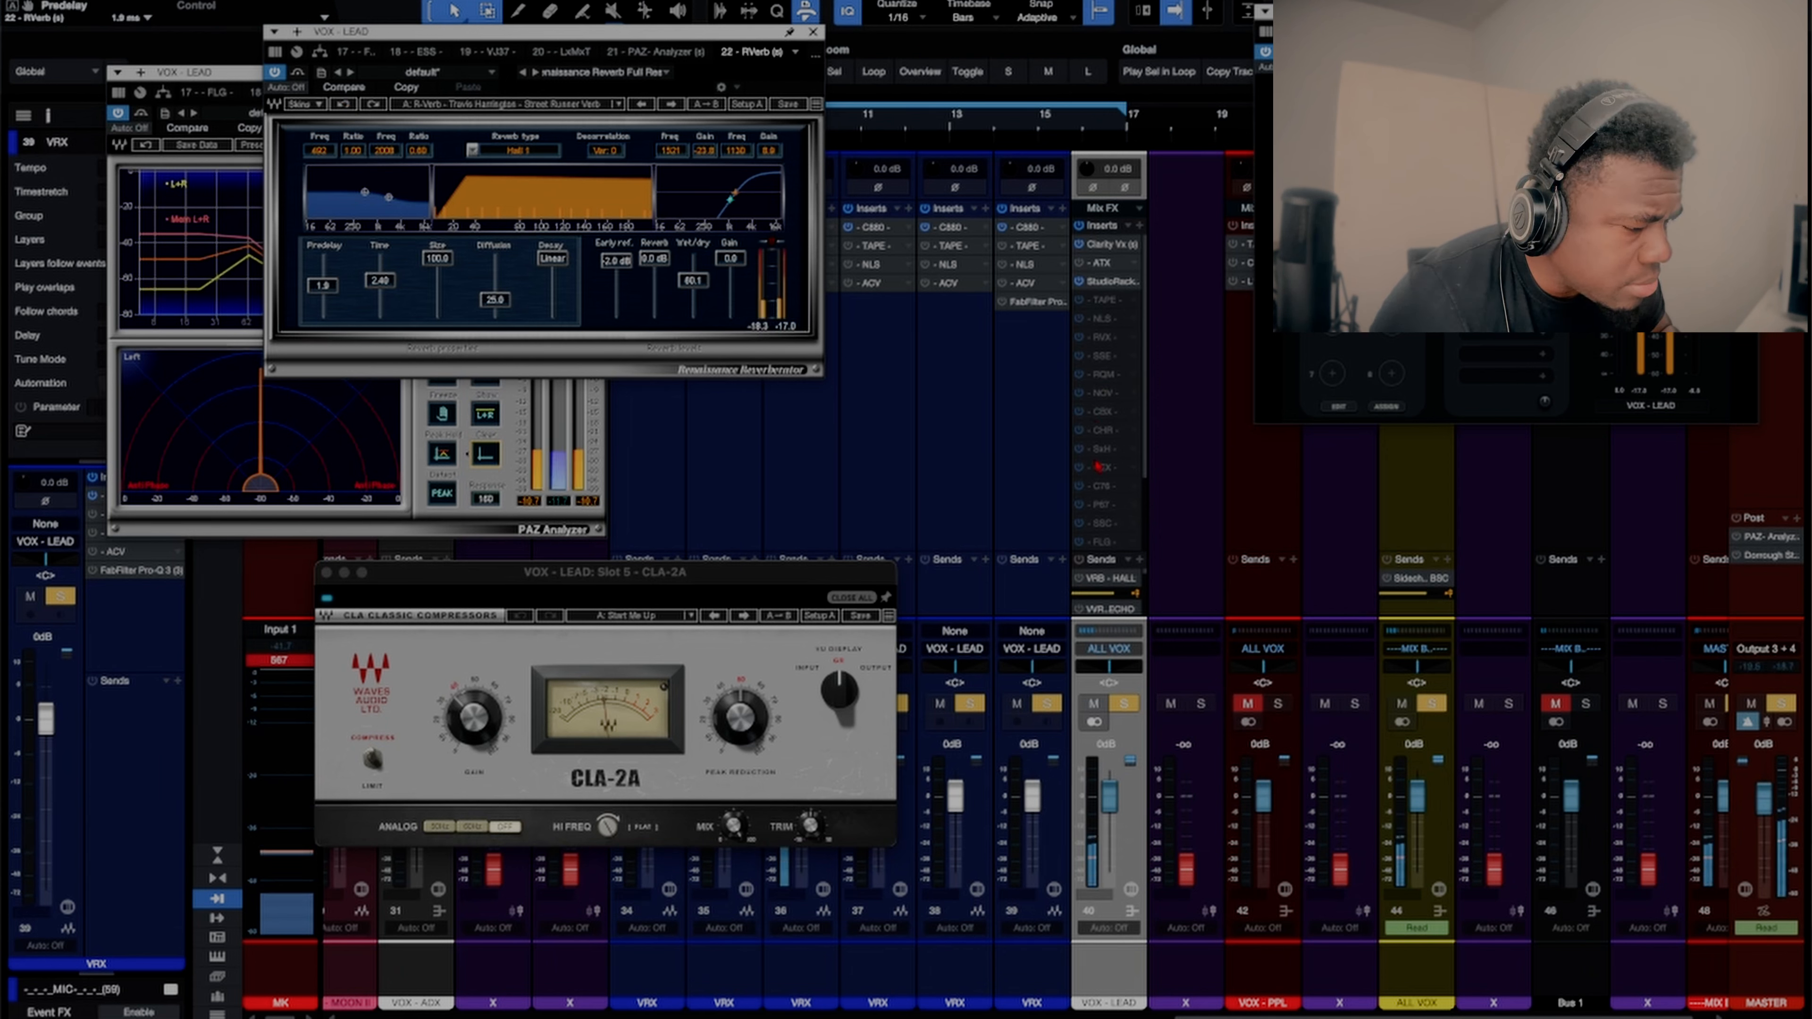
Step: Toggle the solo on VOX - LEAD off and set RVerb's wet/dry to about 43
left_click(1124, 704)
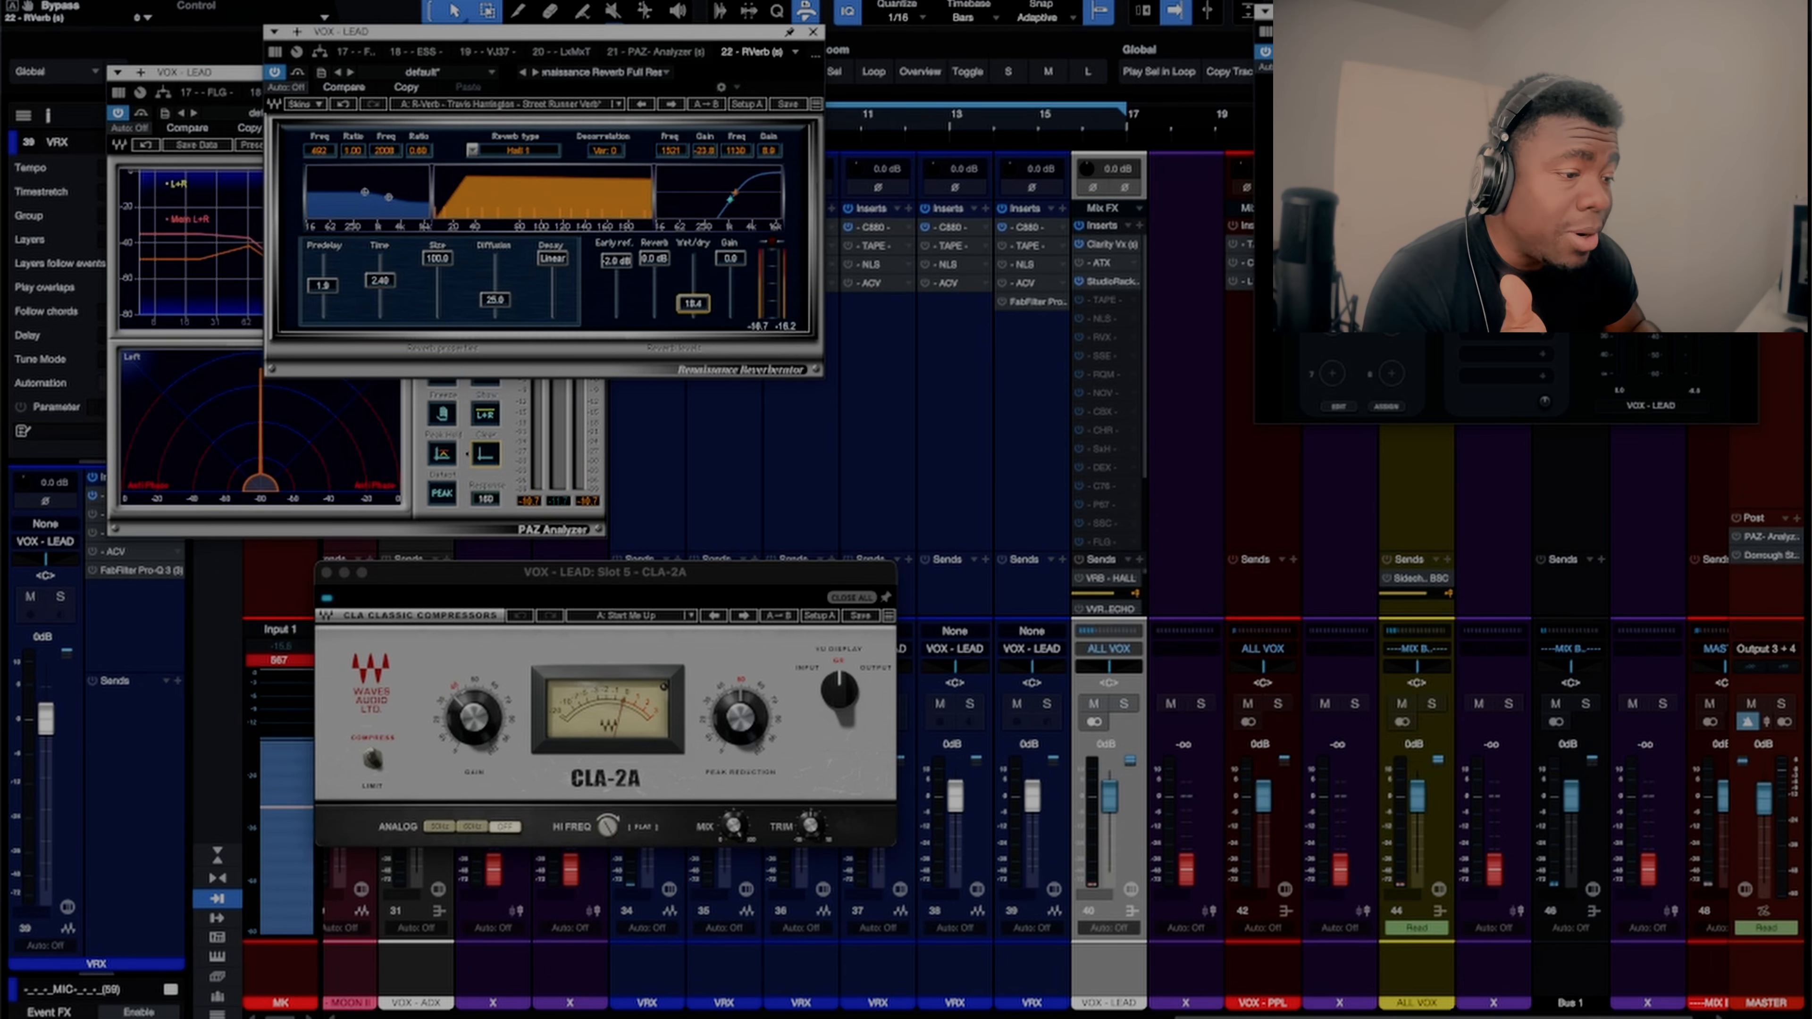
left_click_drag(683, 284, 708, 297)
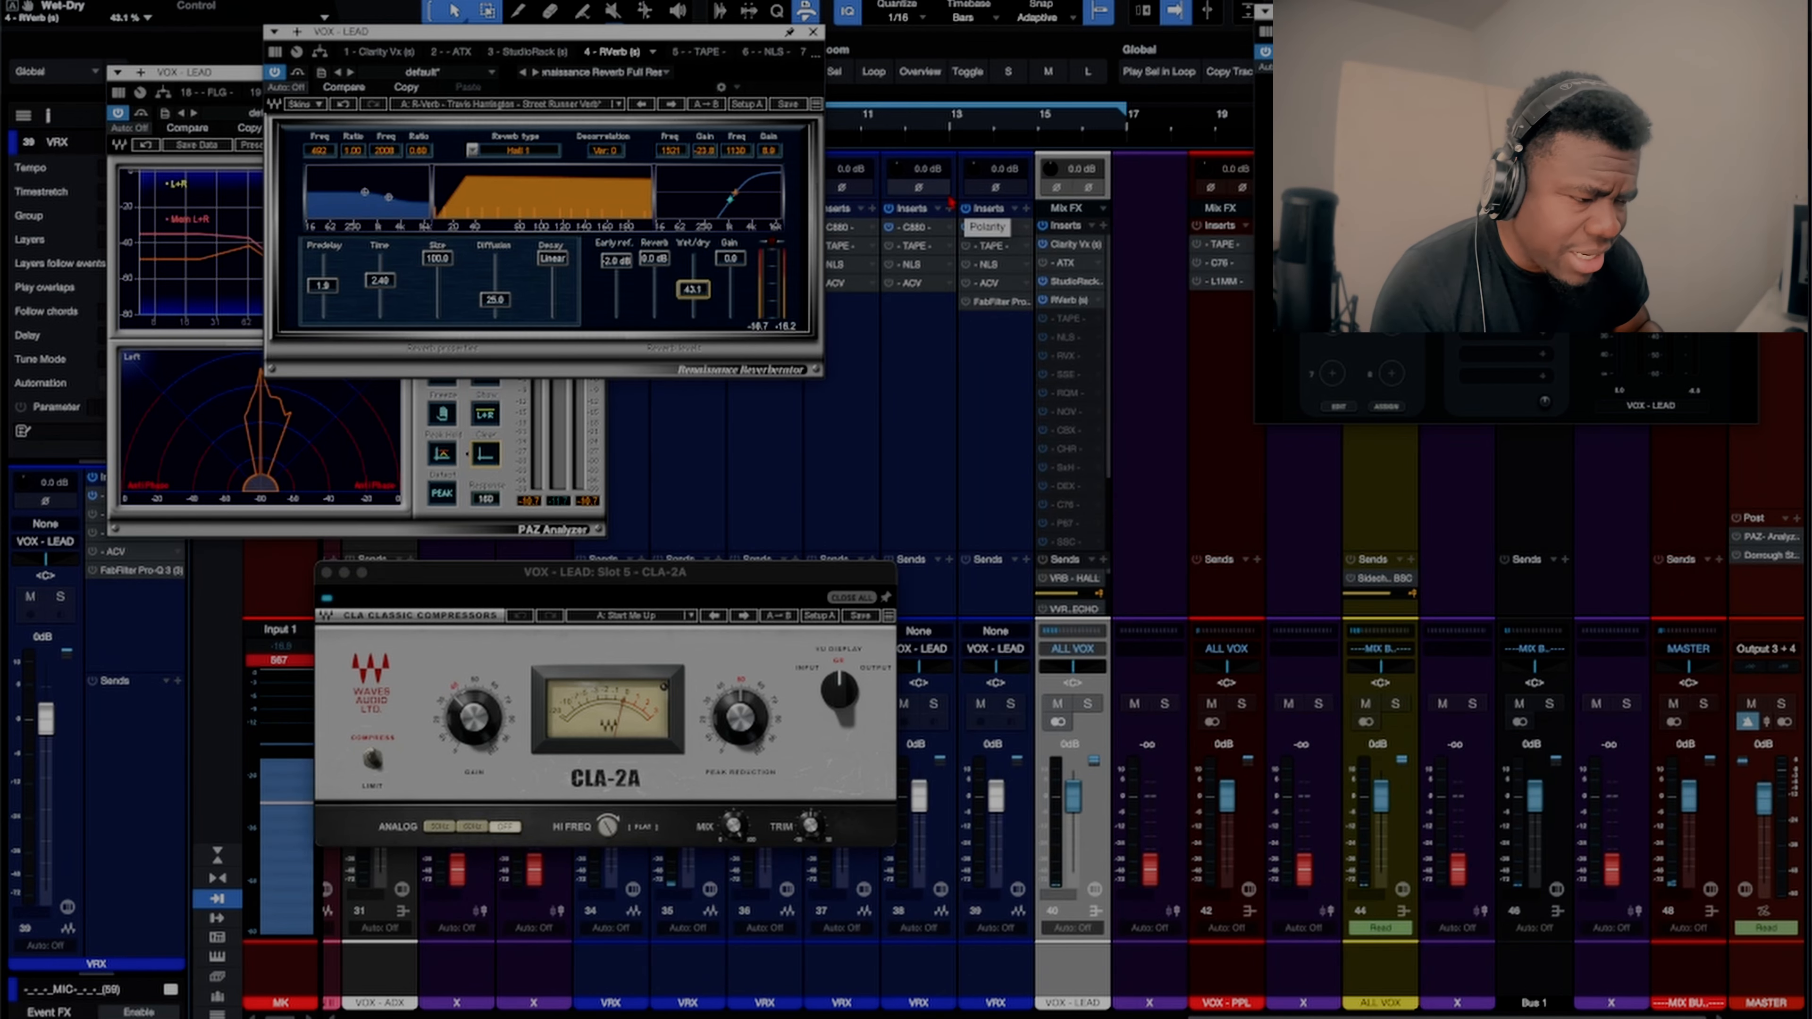
Step: Close the AD - MOON II plug-in window and the RVerb window on VOX - LEAD
key("super+Tab")
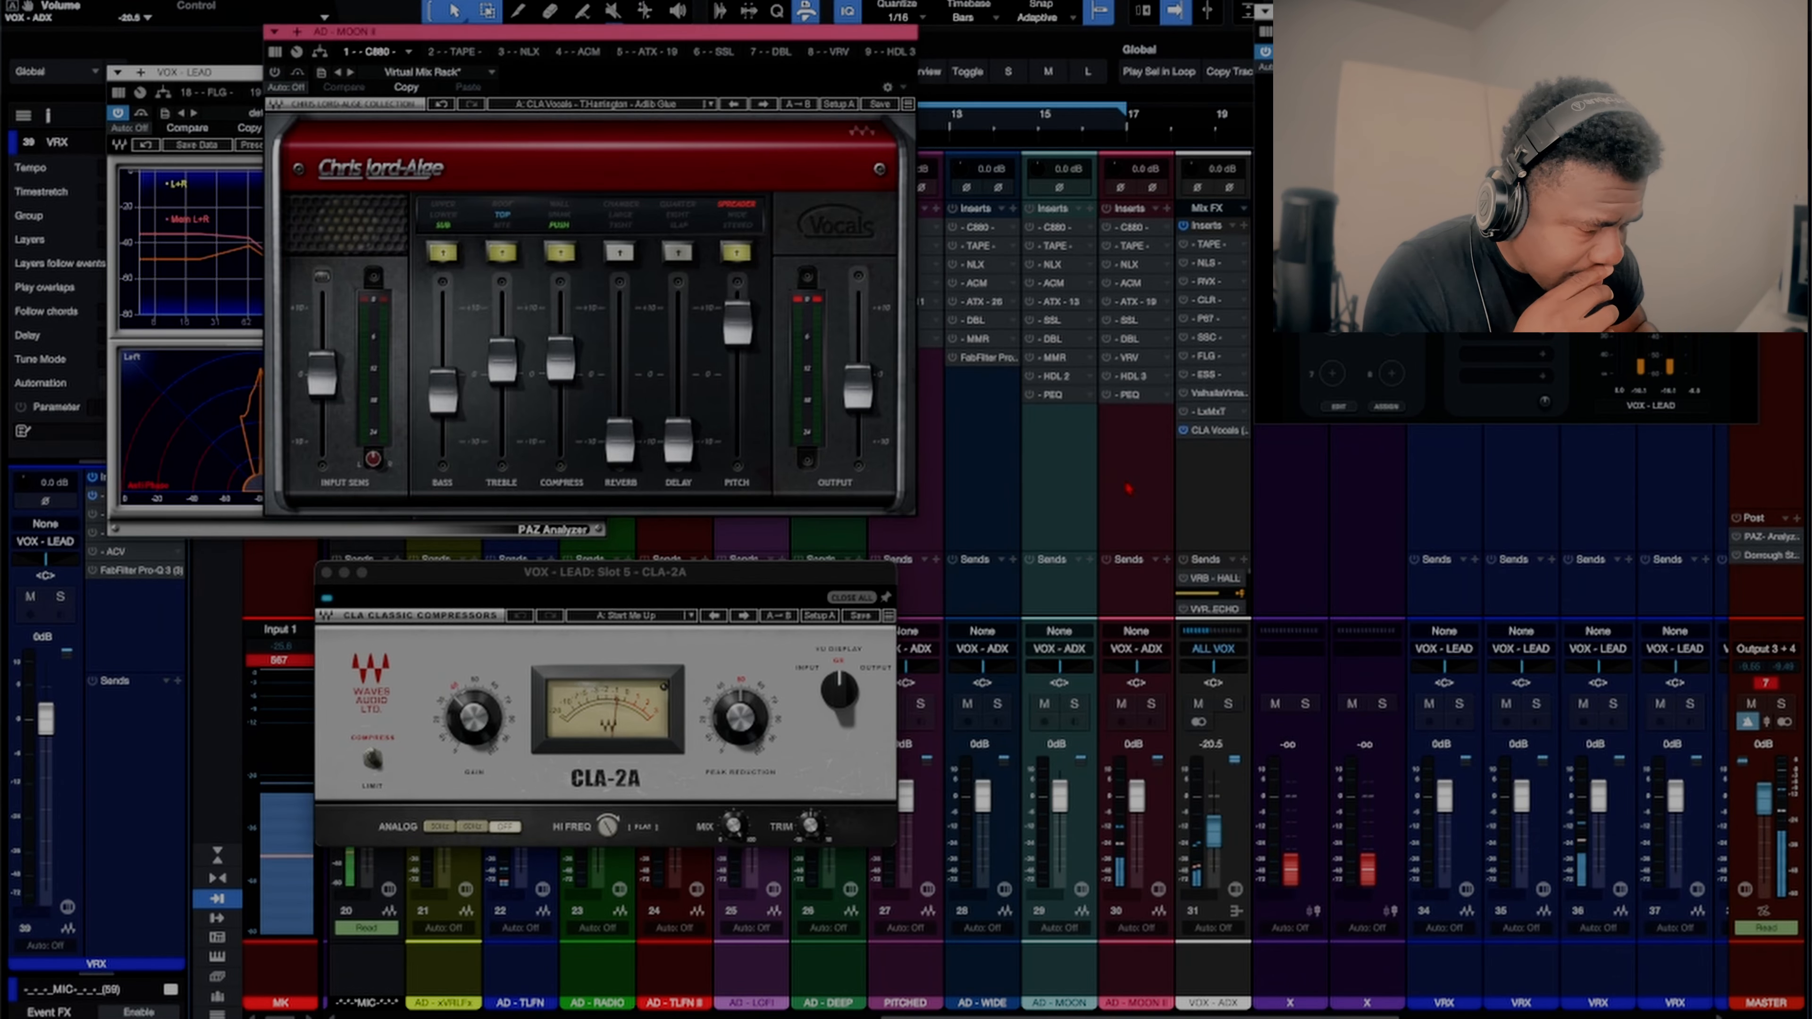
left_click(1128, 489)
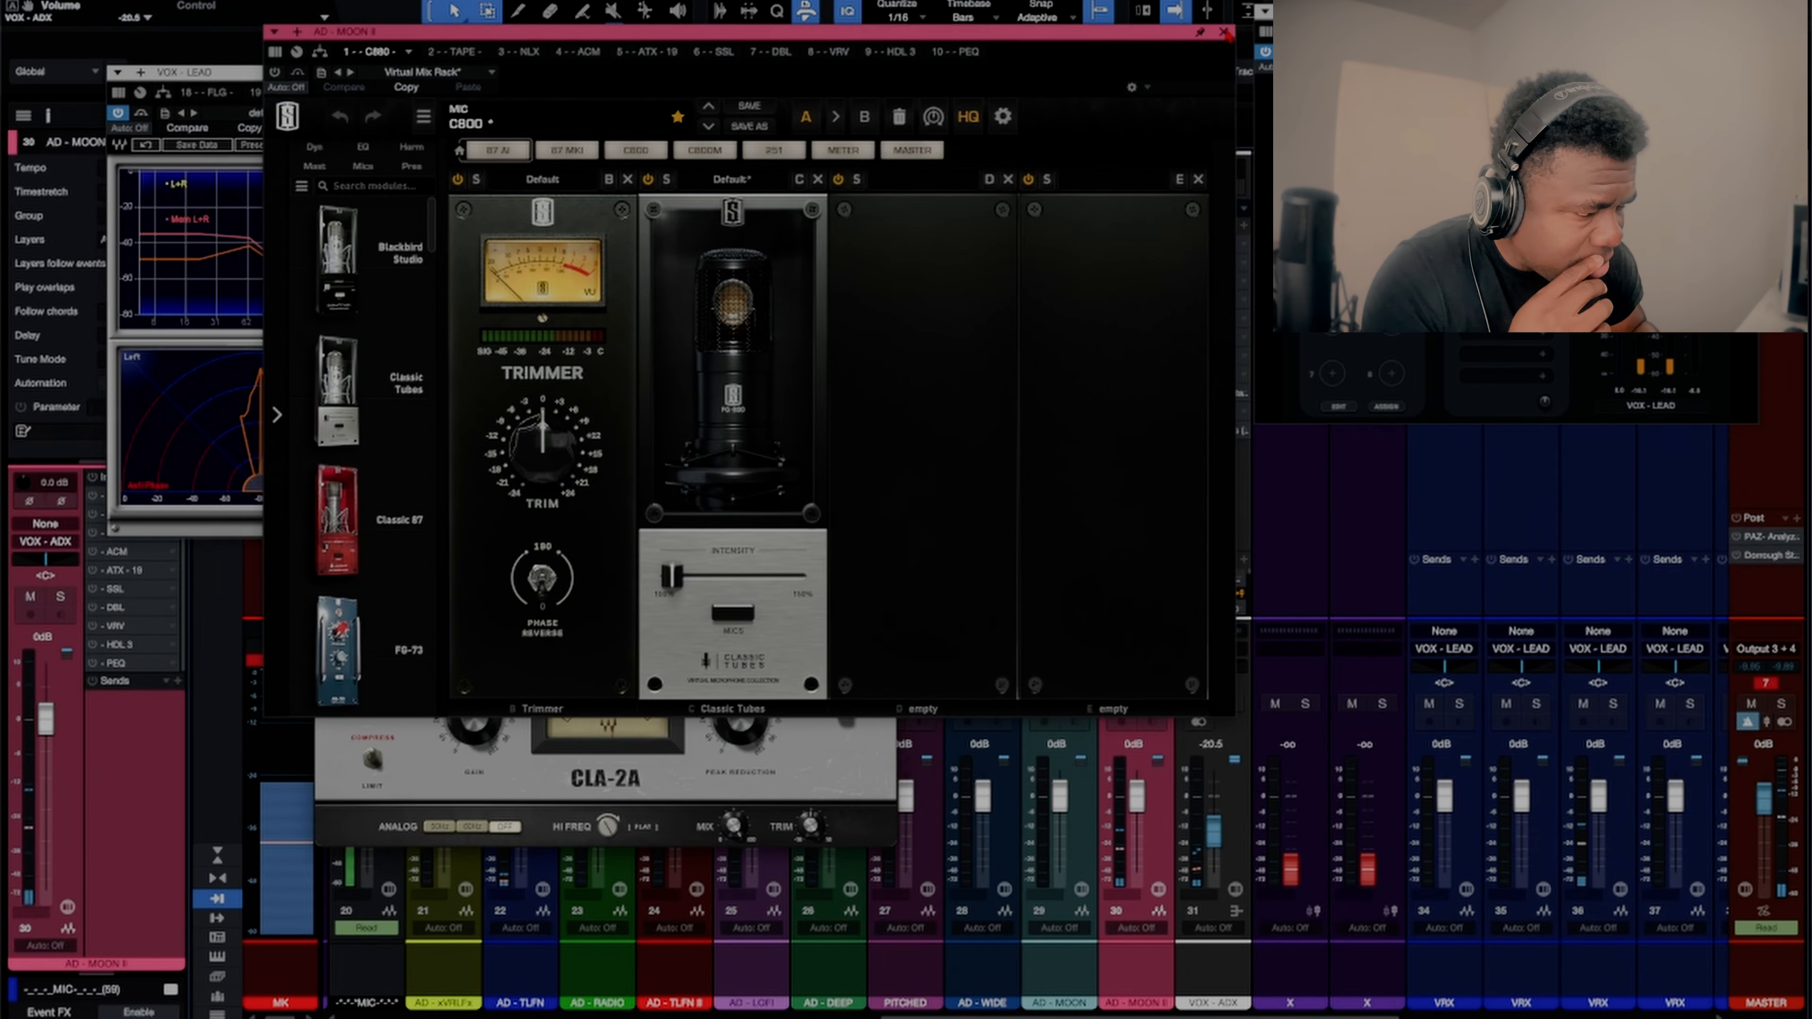
left_click(1223, 32)
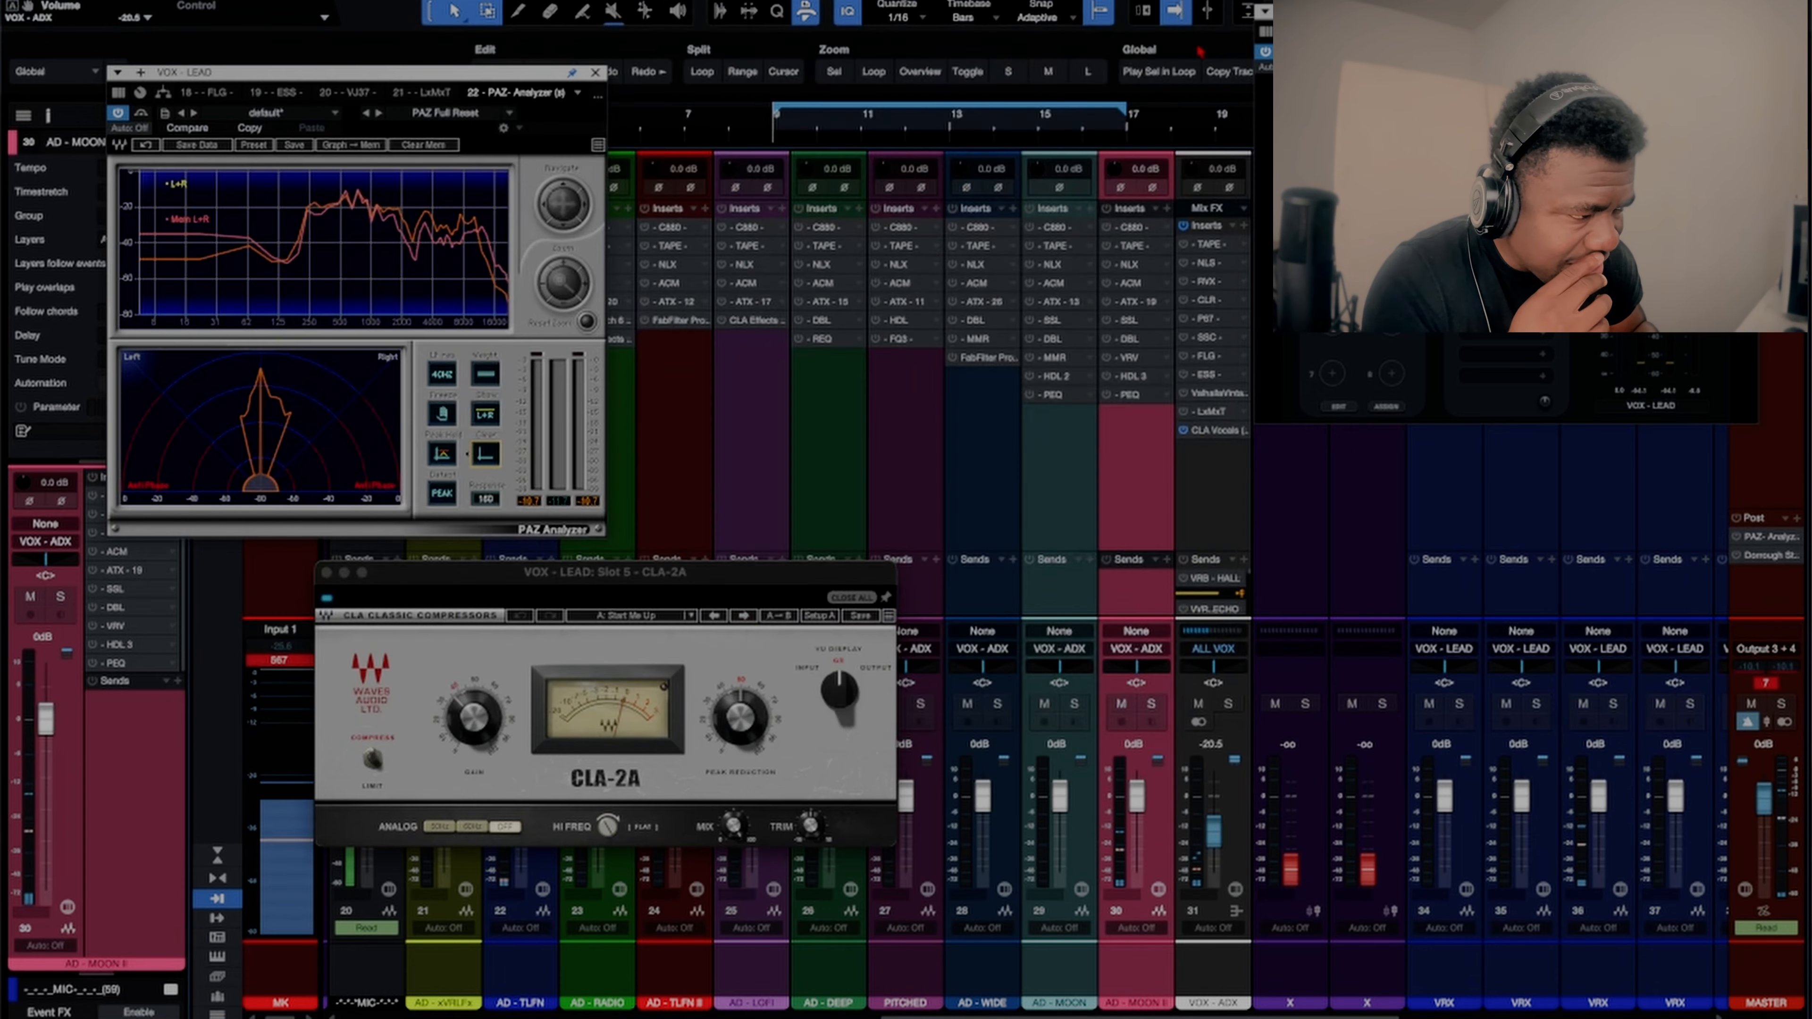
scroll(875, 477, "left", 8)
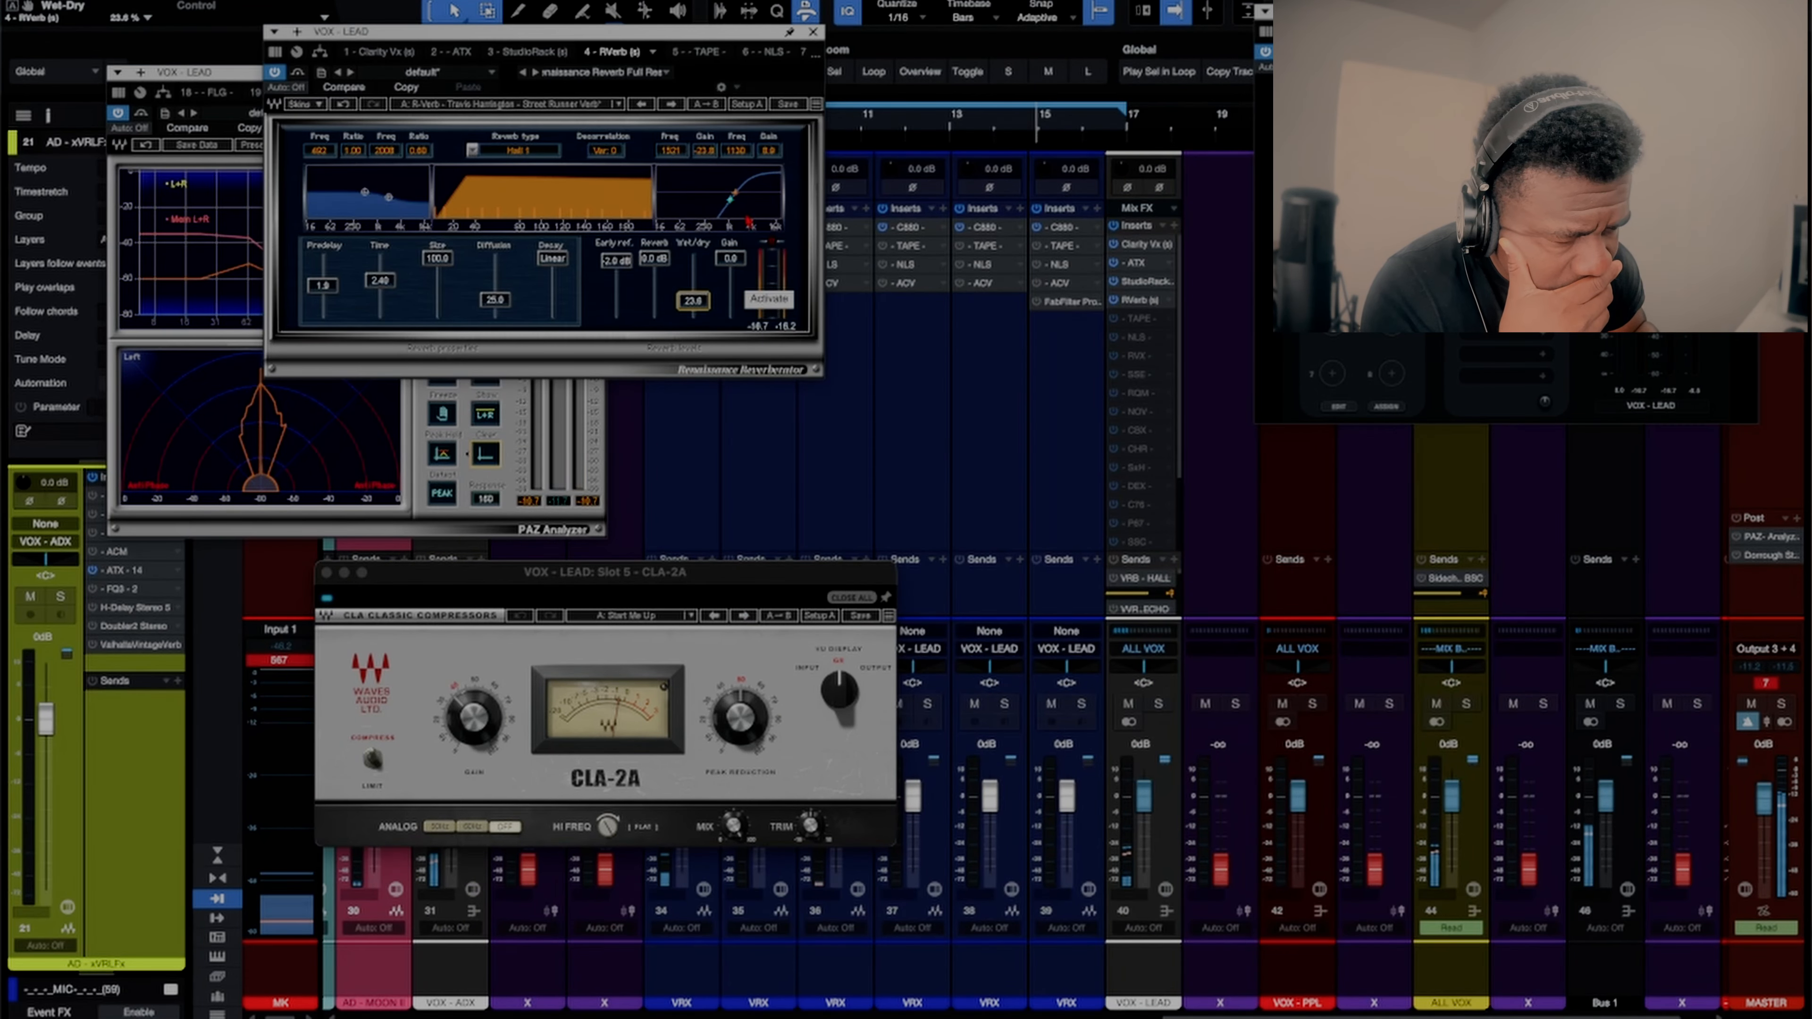
left_click(814, 32)
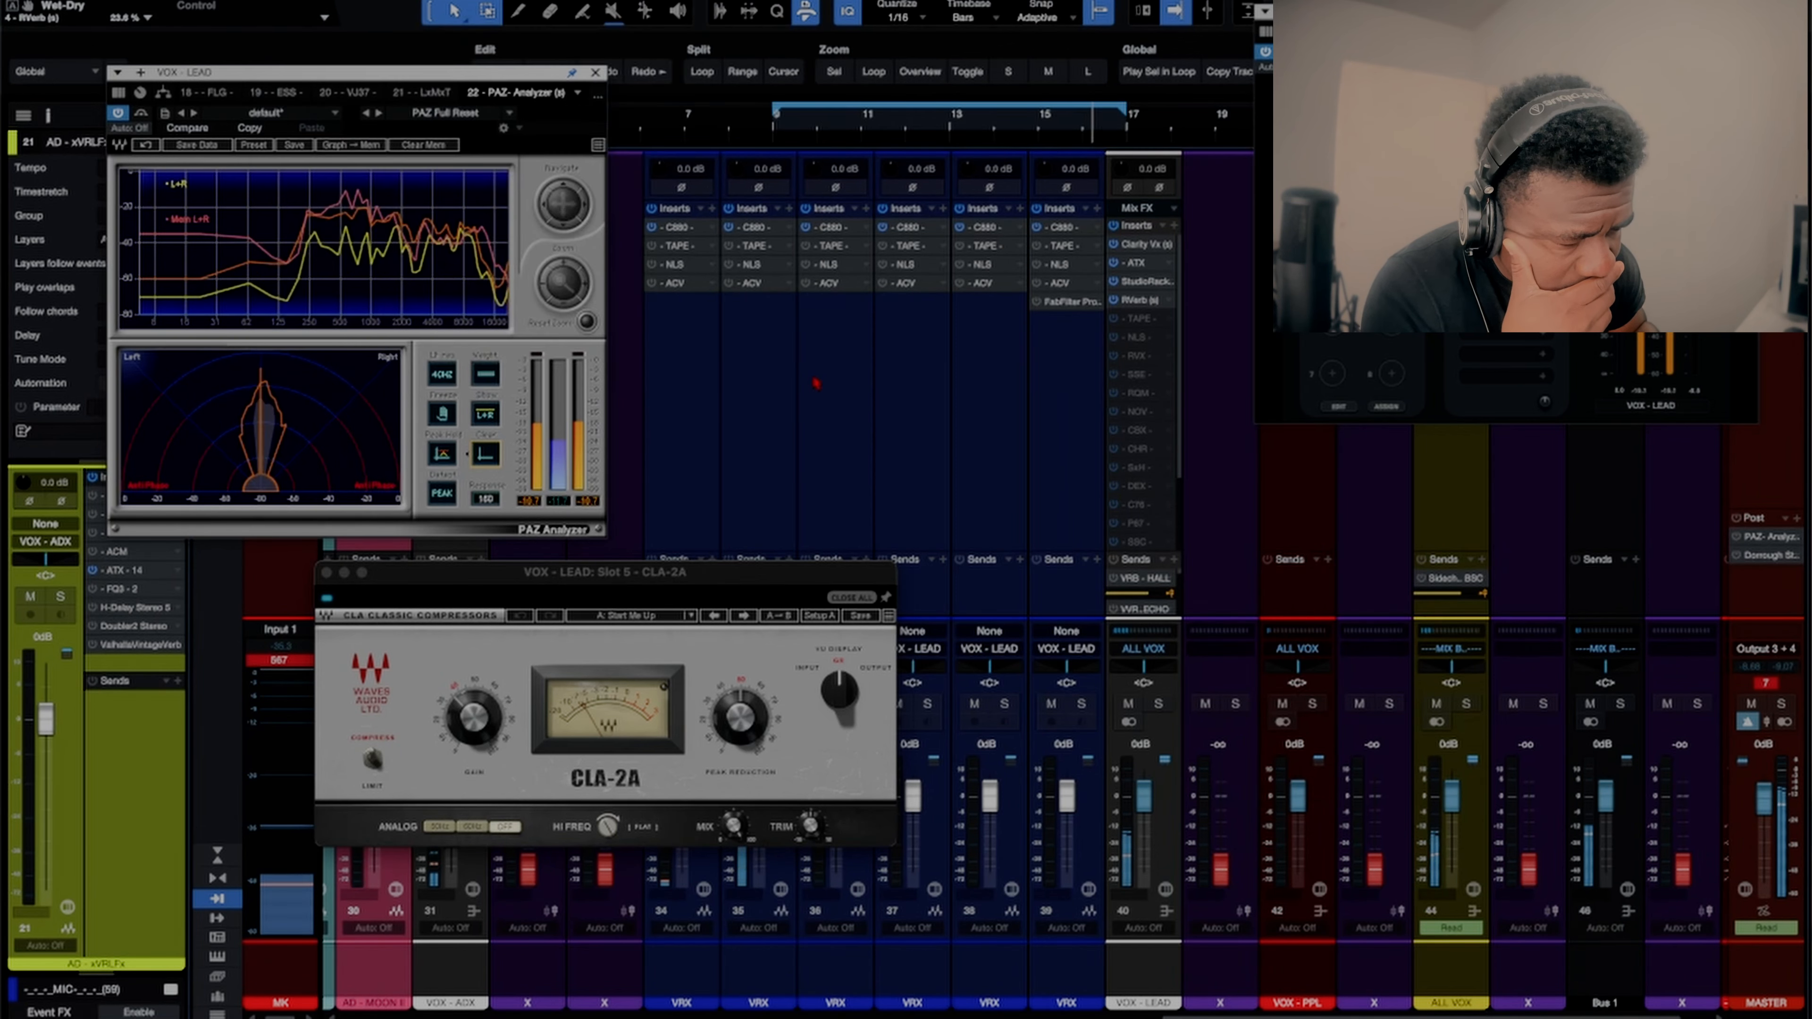
Step: Search the plug-ins for "val" and insert ValhallaVintageVerb on the VOX - LEAD channel
scroll(816, 384, "left", 4)
scroll(816, 383, "left", 2)
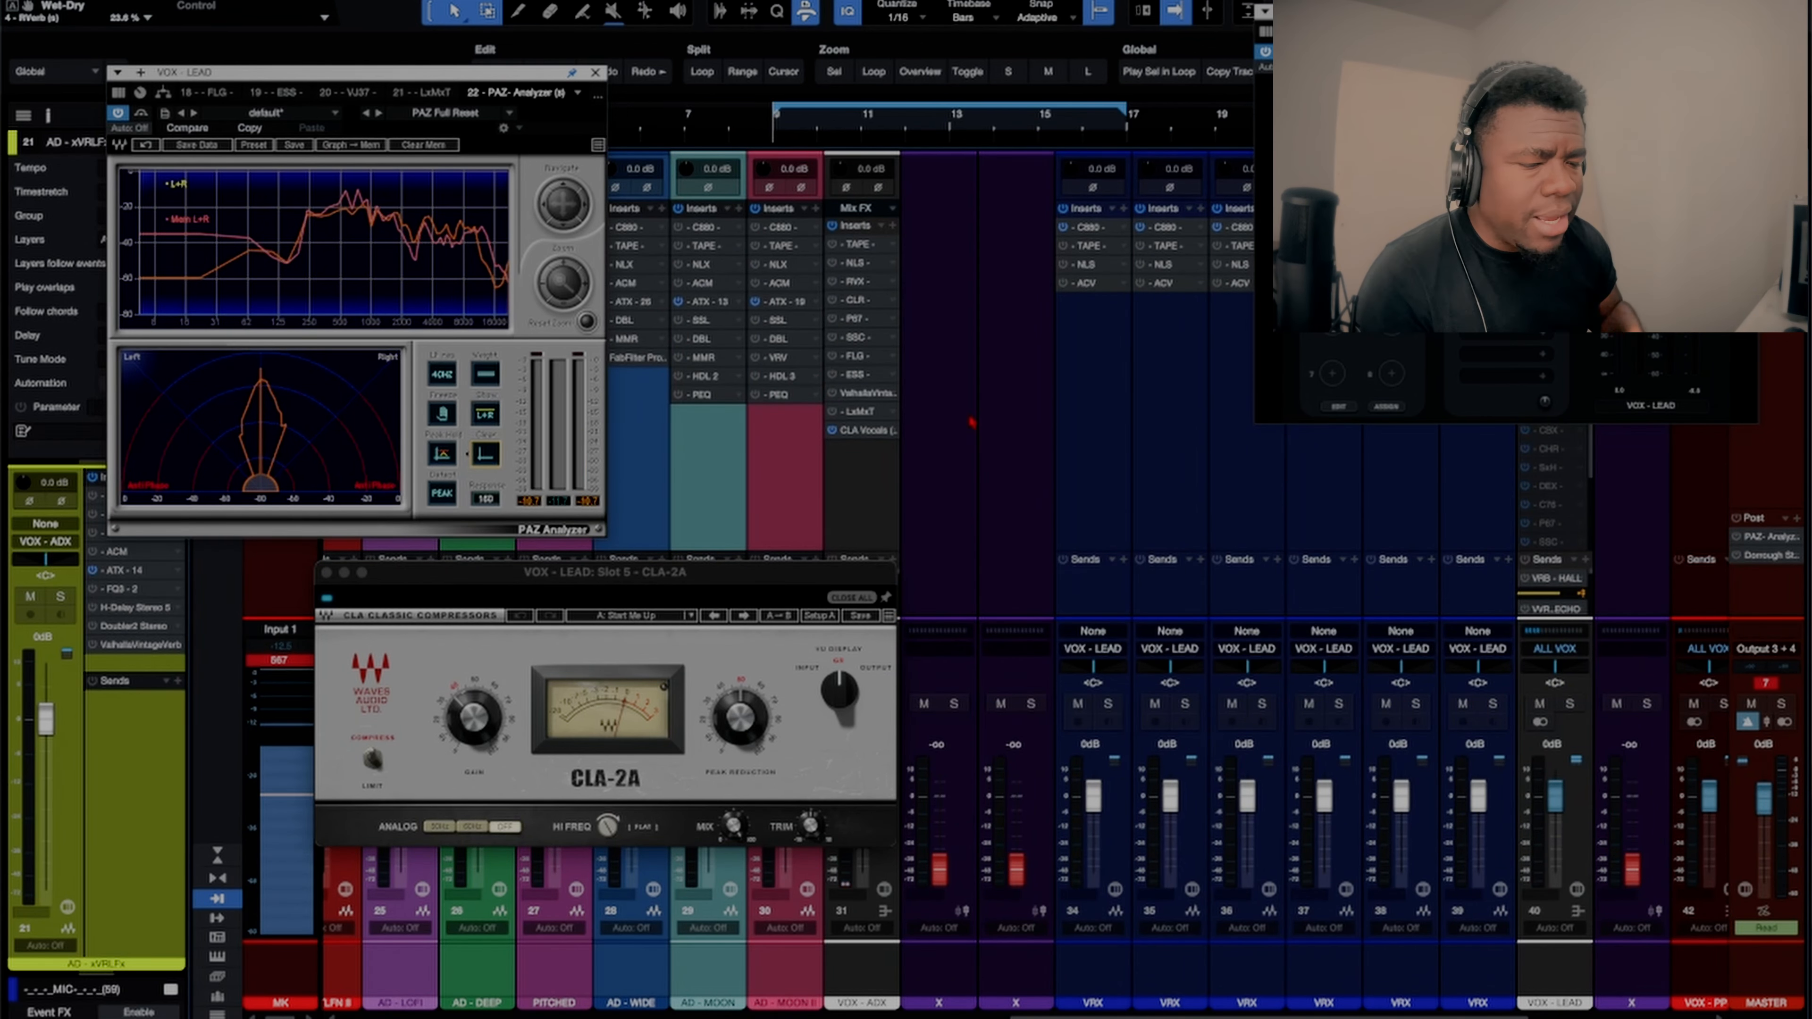
scroll(1110, 243, "right", 6)
left_click(1102, 224)
type("val")
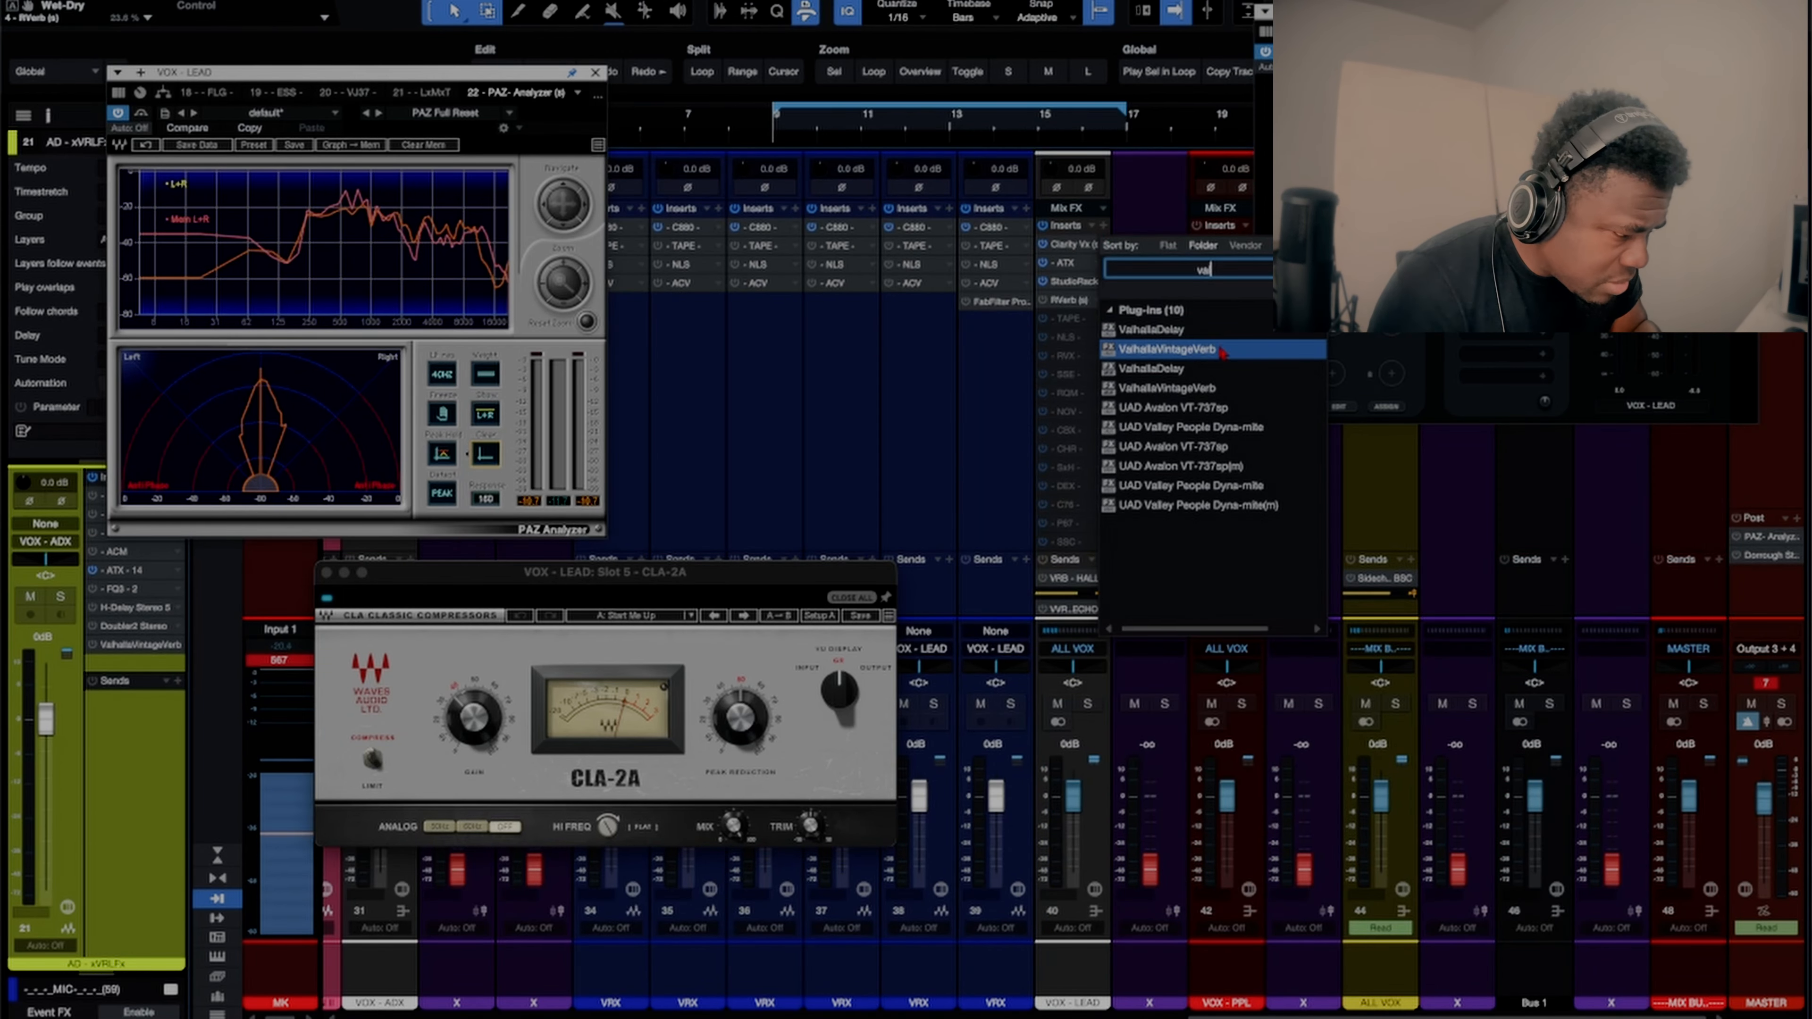
left_click(1221, 351)
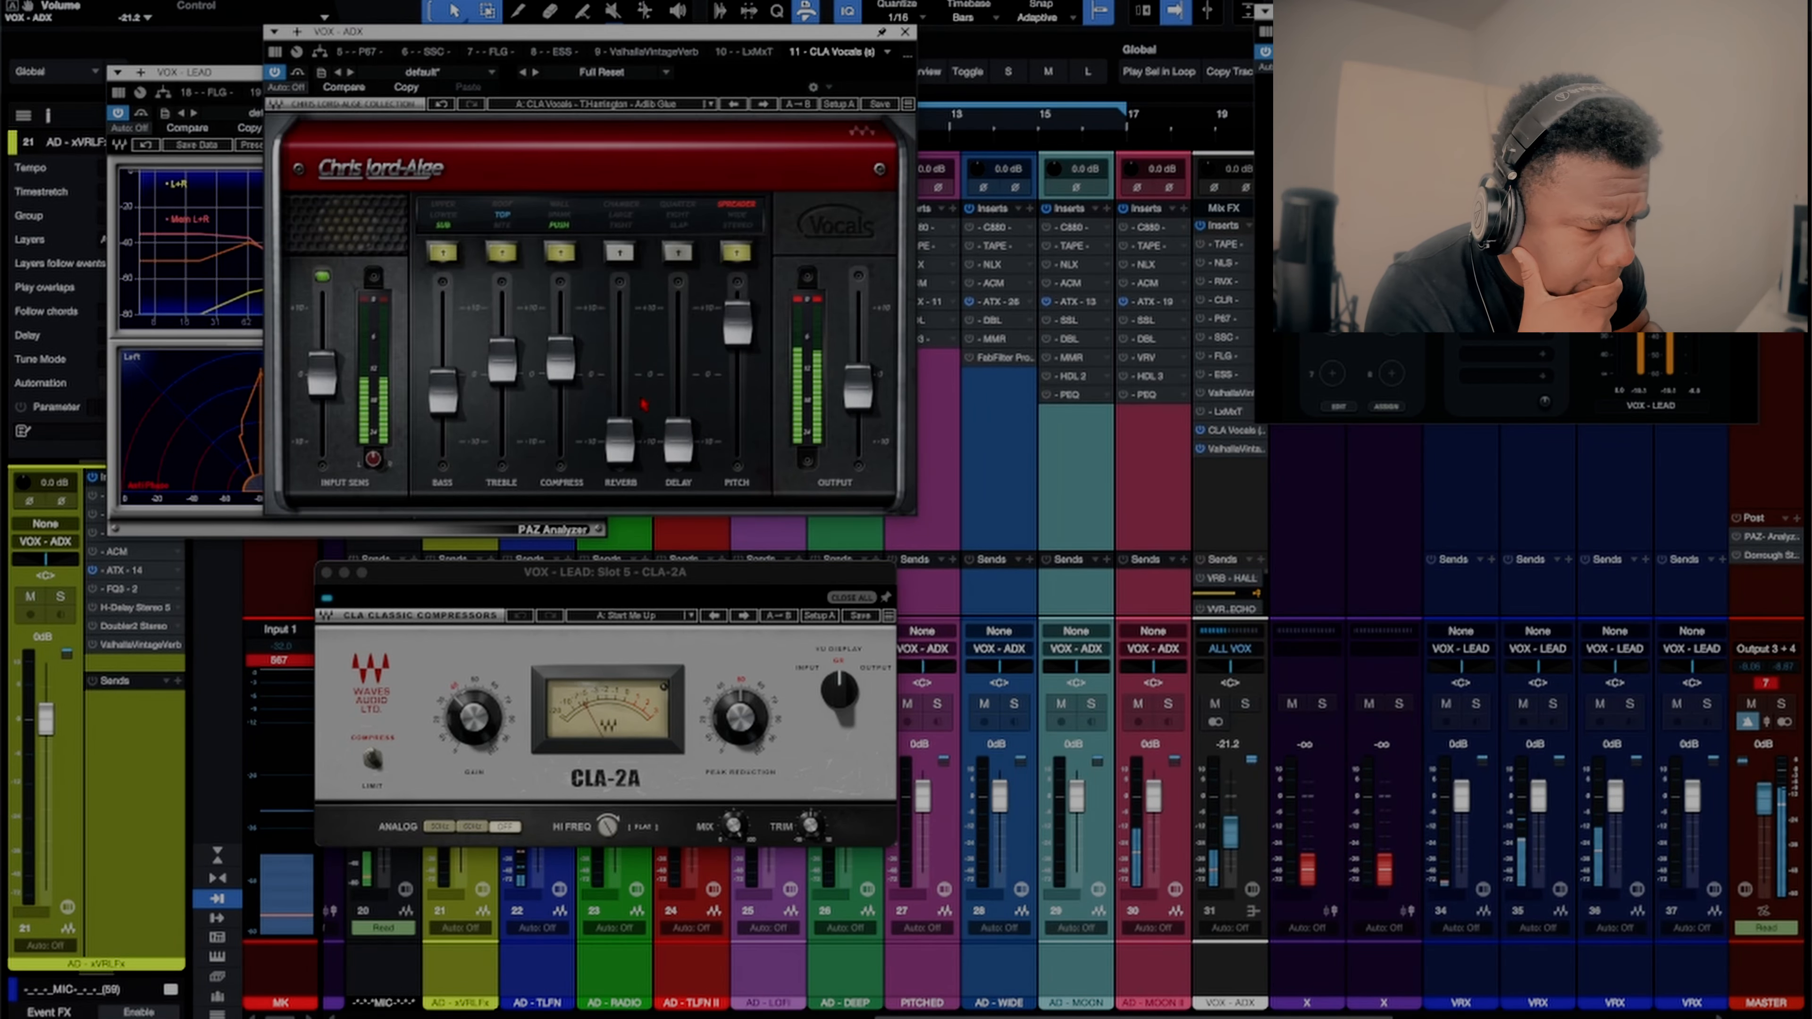
Step: In CLA Vocals on VOX - ADX, turn on the Large reverb and Slap delay, raising the reverb fader and setting delay to 0.0
left_click(619, 251)
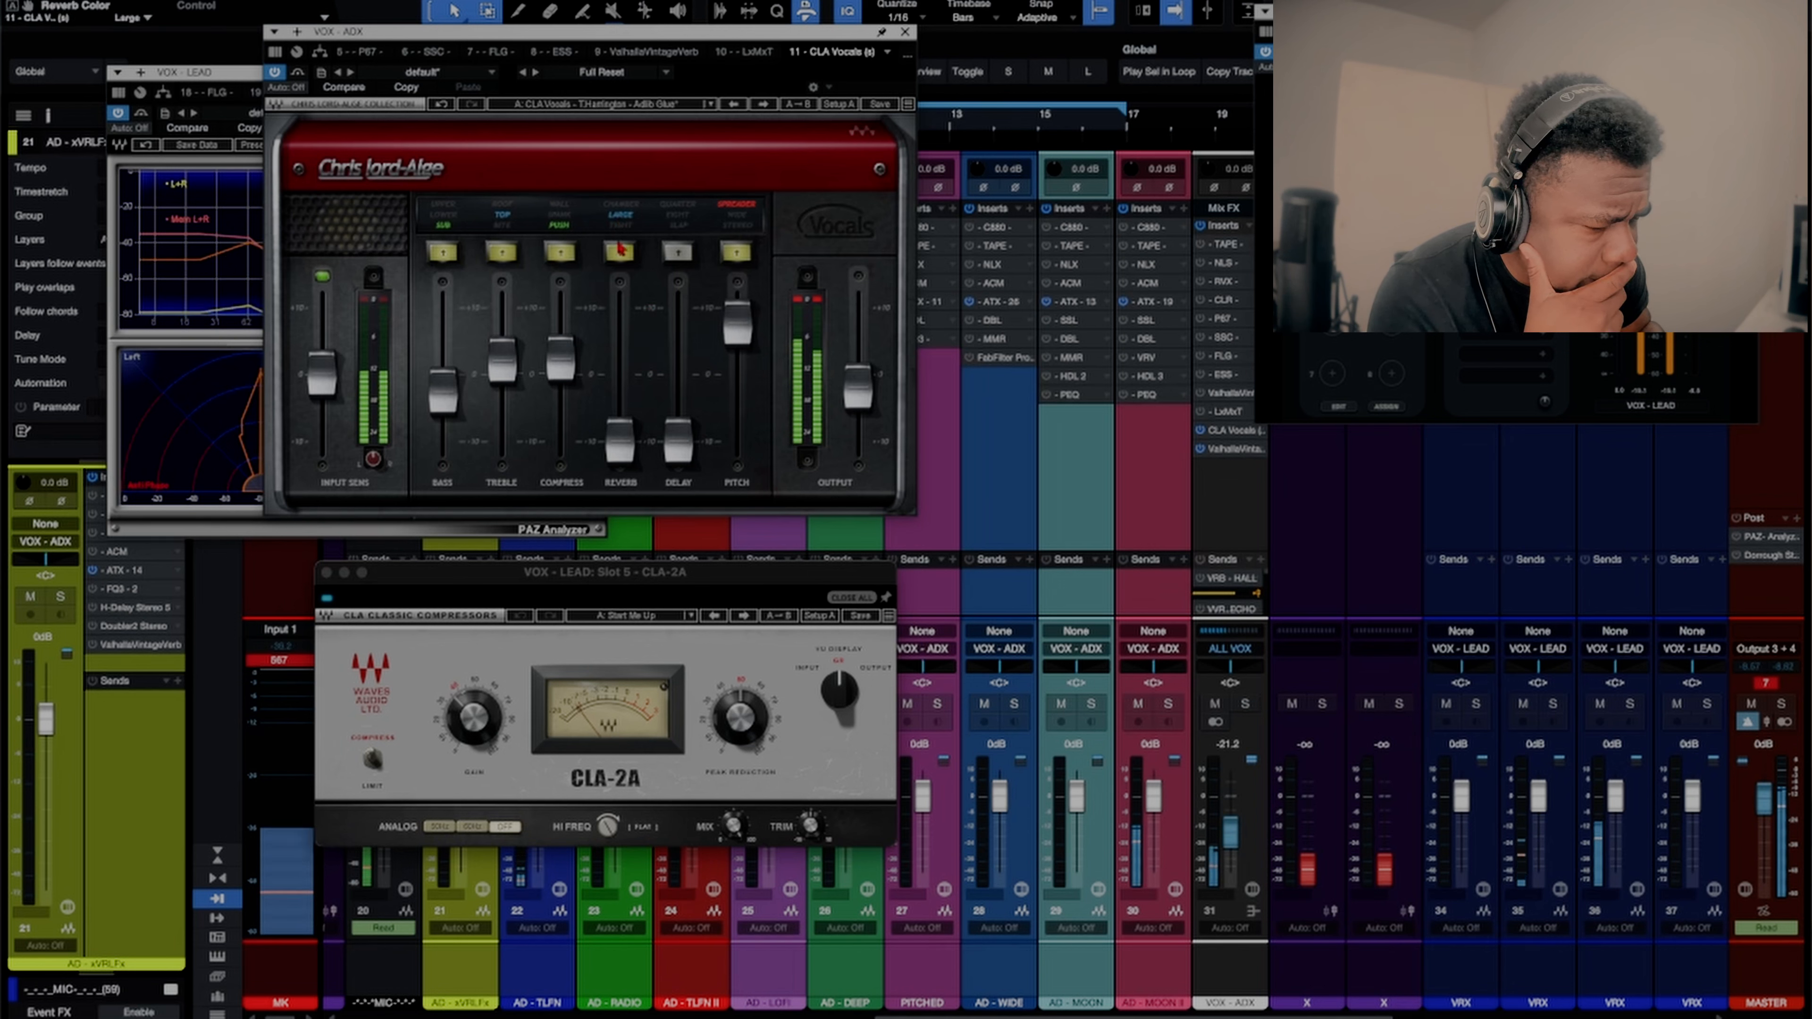
left_click_drag(619, 439, 619, 389)
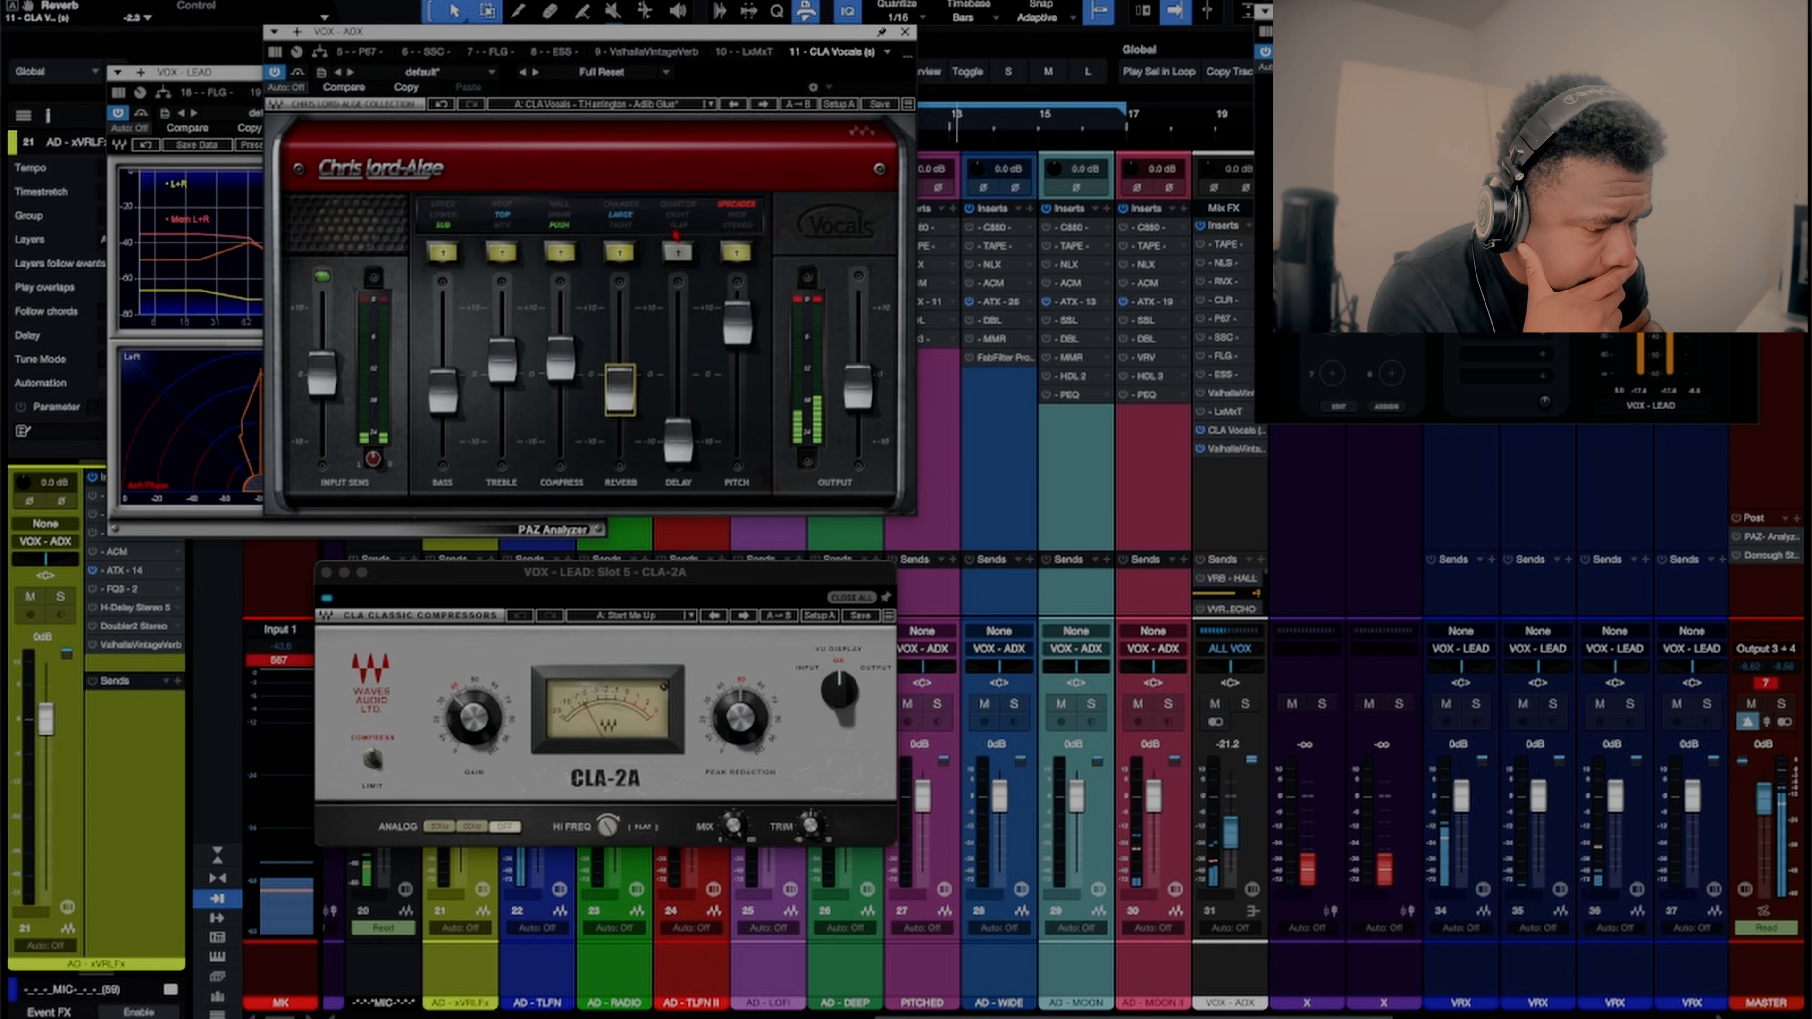
left_click_drag(683, 448, 686, 394)
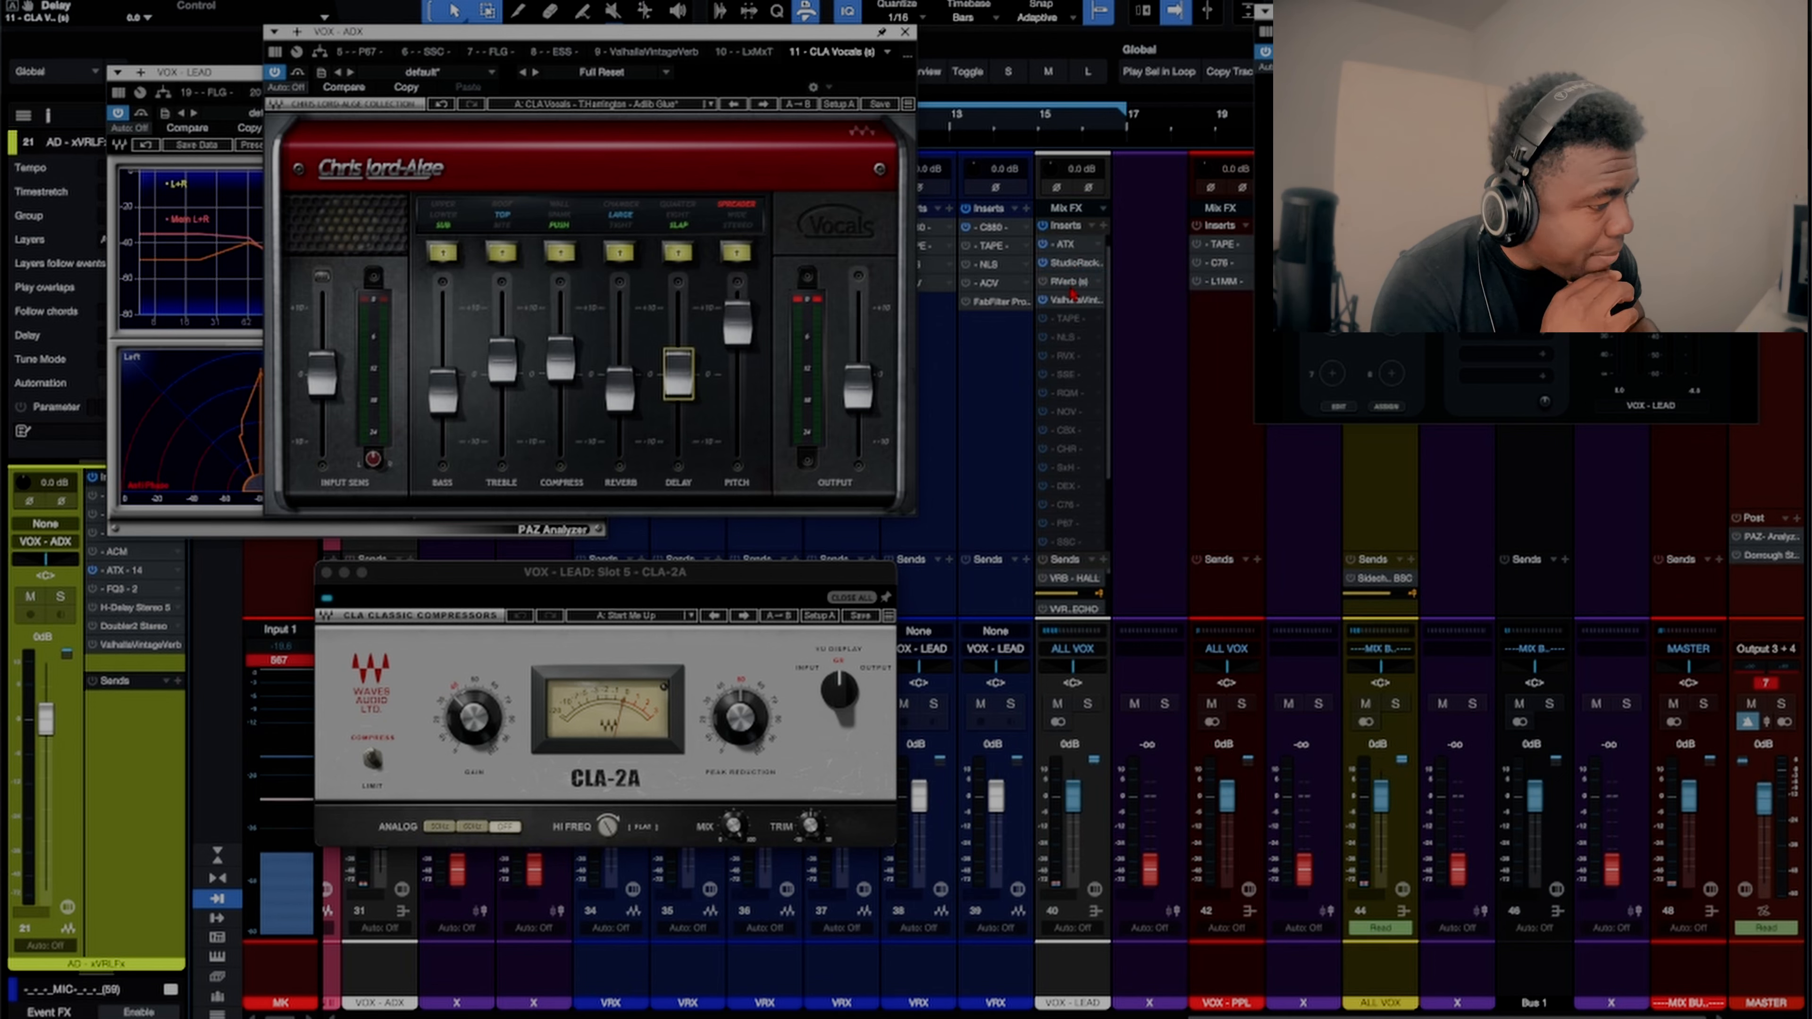
Step: Open ValhallaVintageVerb on VOX - LEAD and move its window clear of the channel's inserts
left_click(1073, 300)
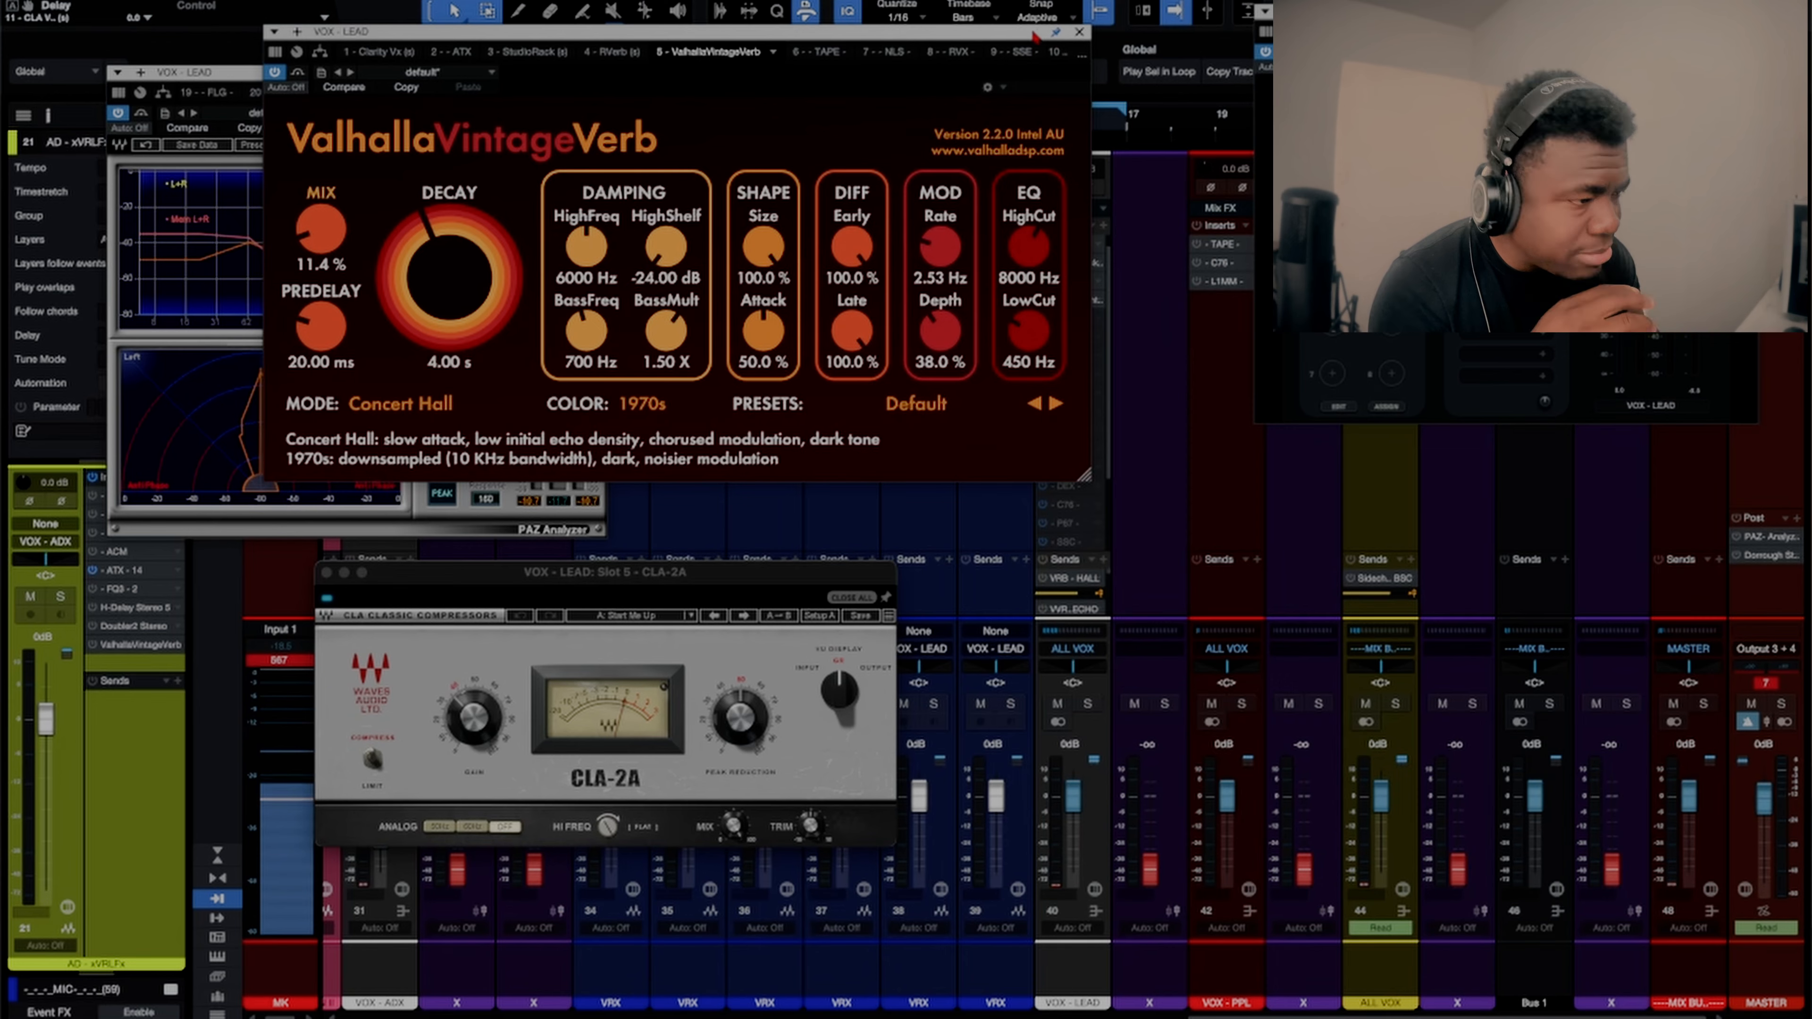
left_click_drag(1034, 36, 882, 8)
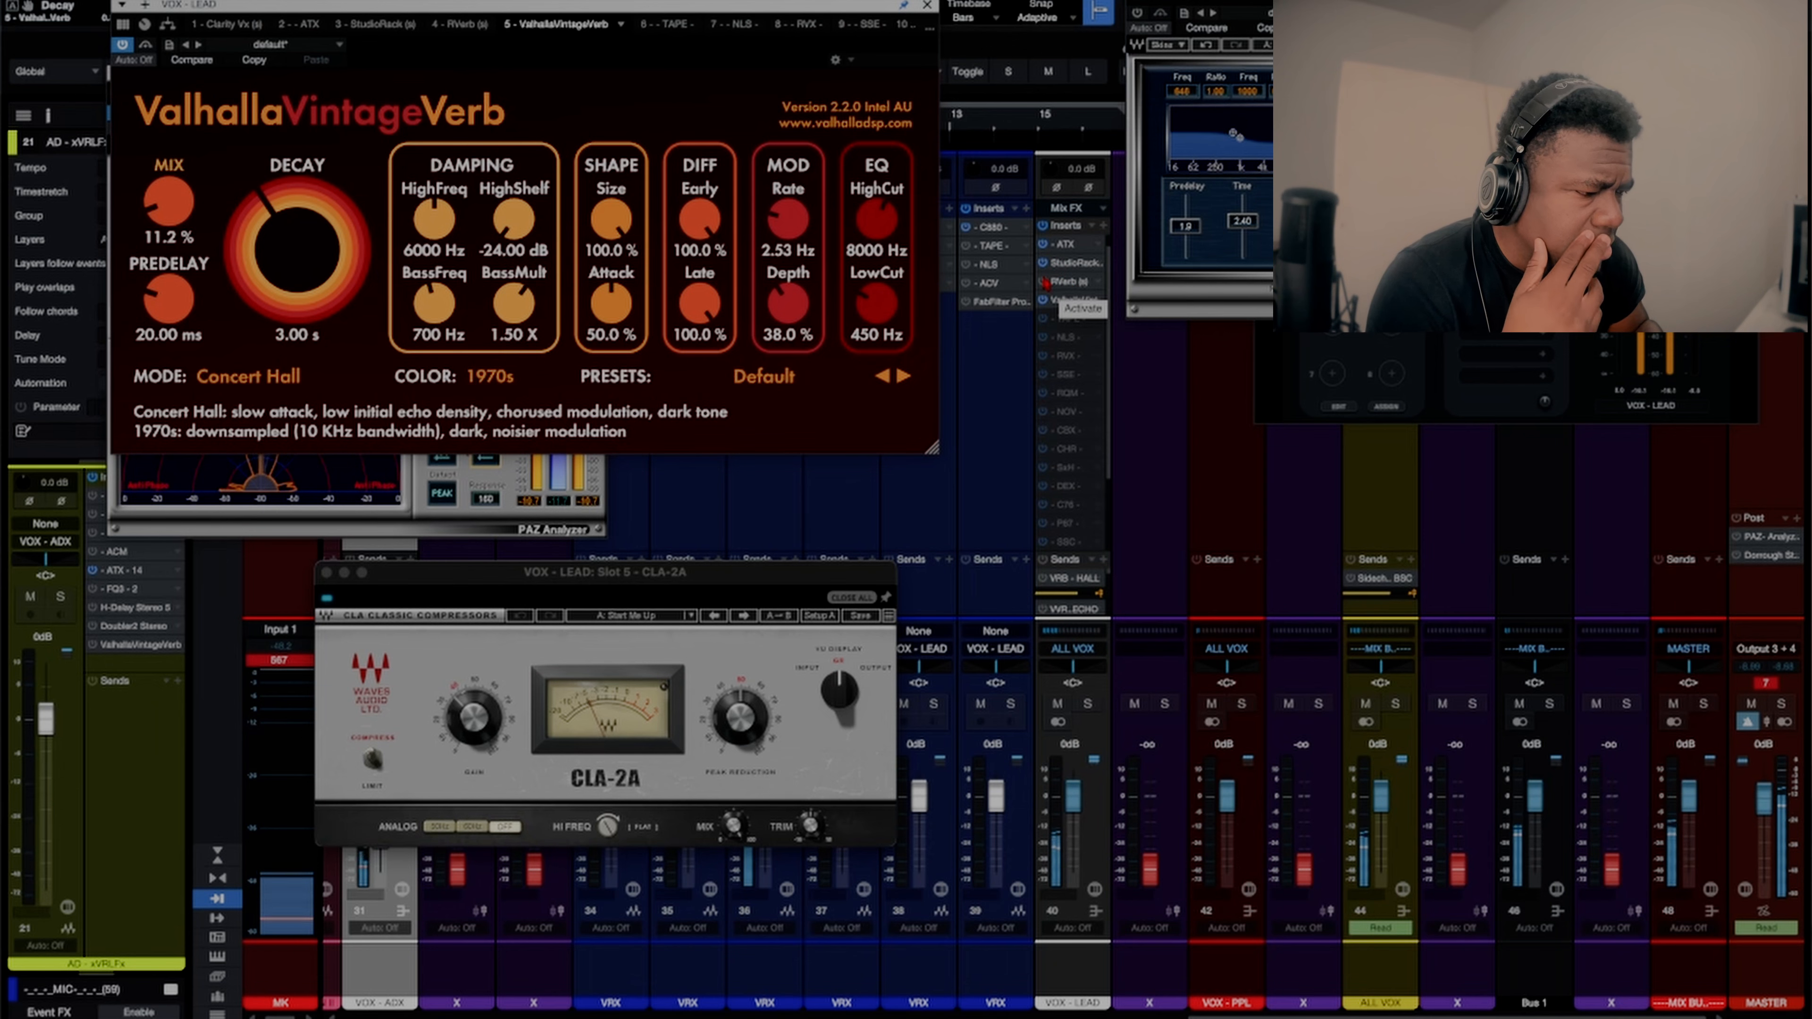
Step: Mute the VOX - ADX bus along with its ad-lib tracks
scroll(994, 641, "left", 8)
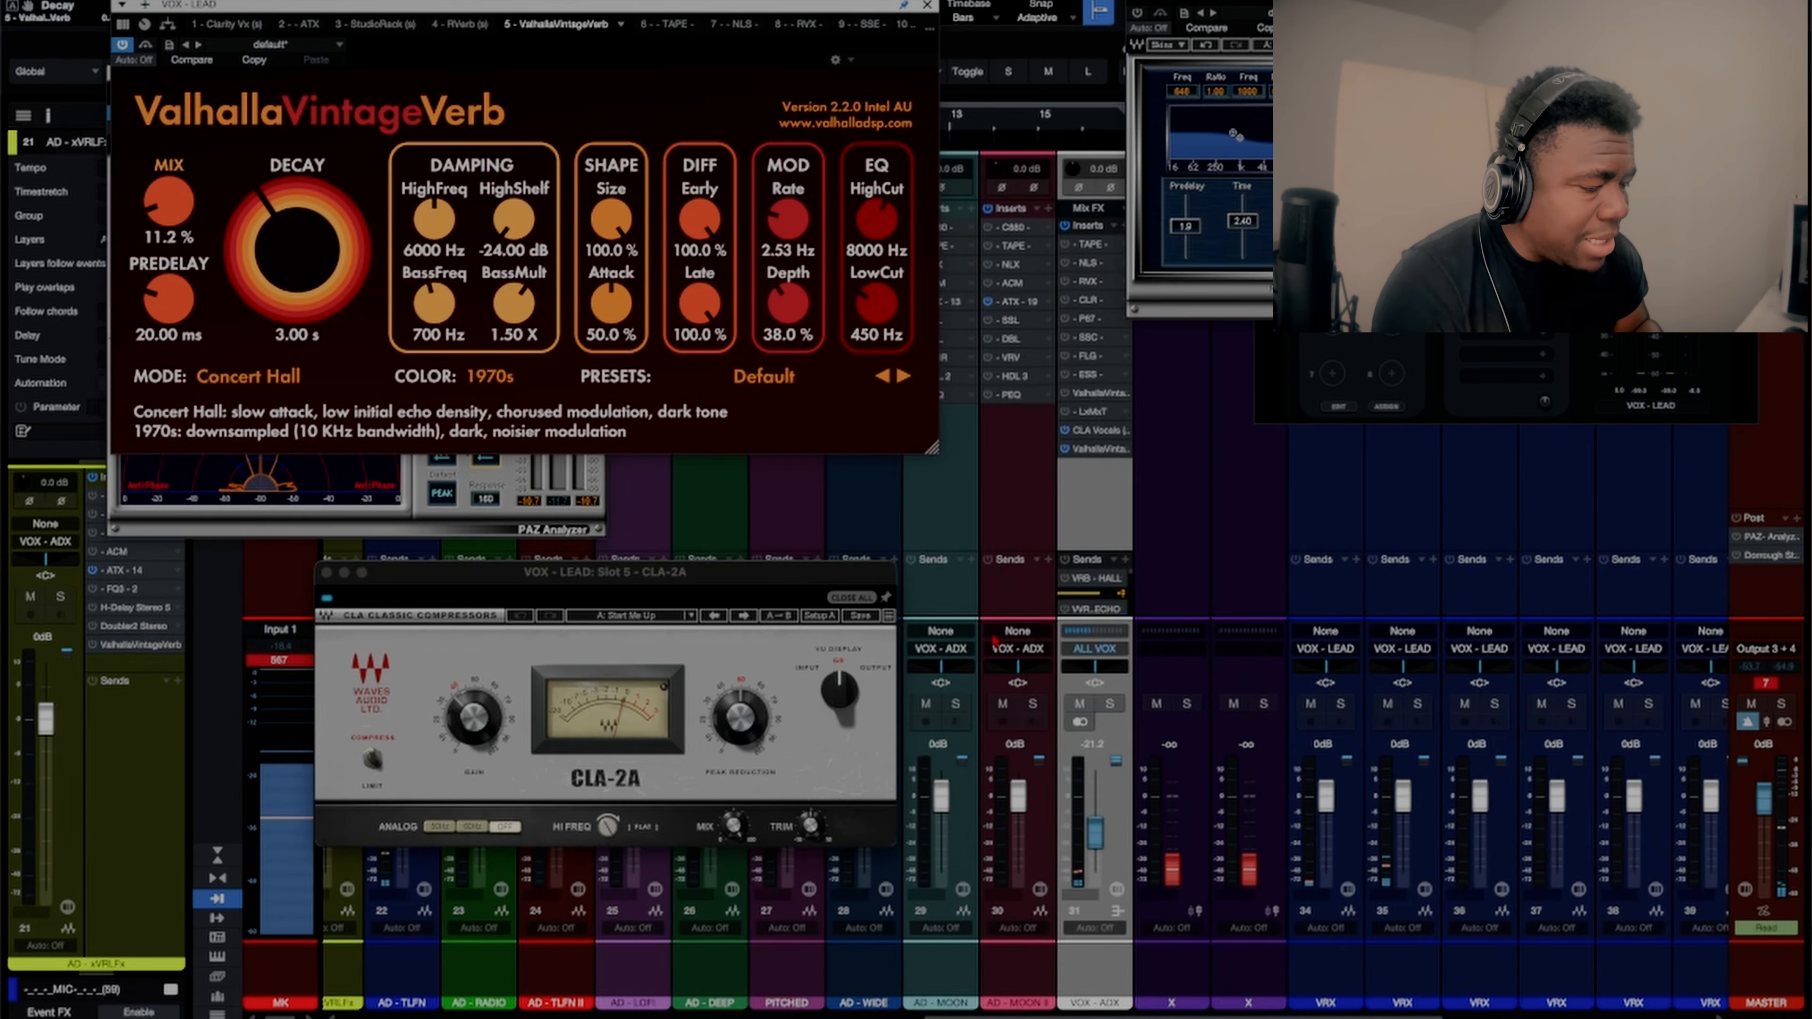
left_click(1077, 704)
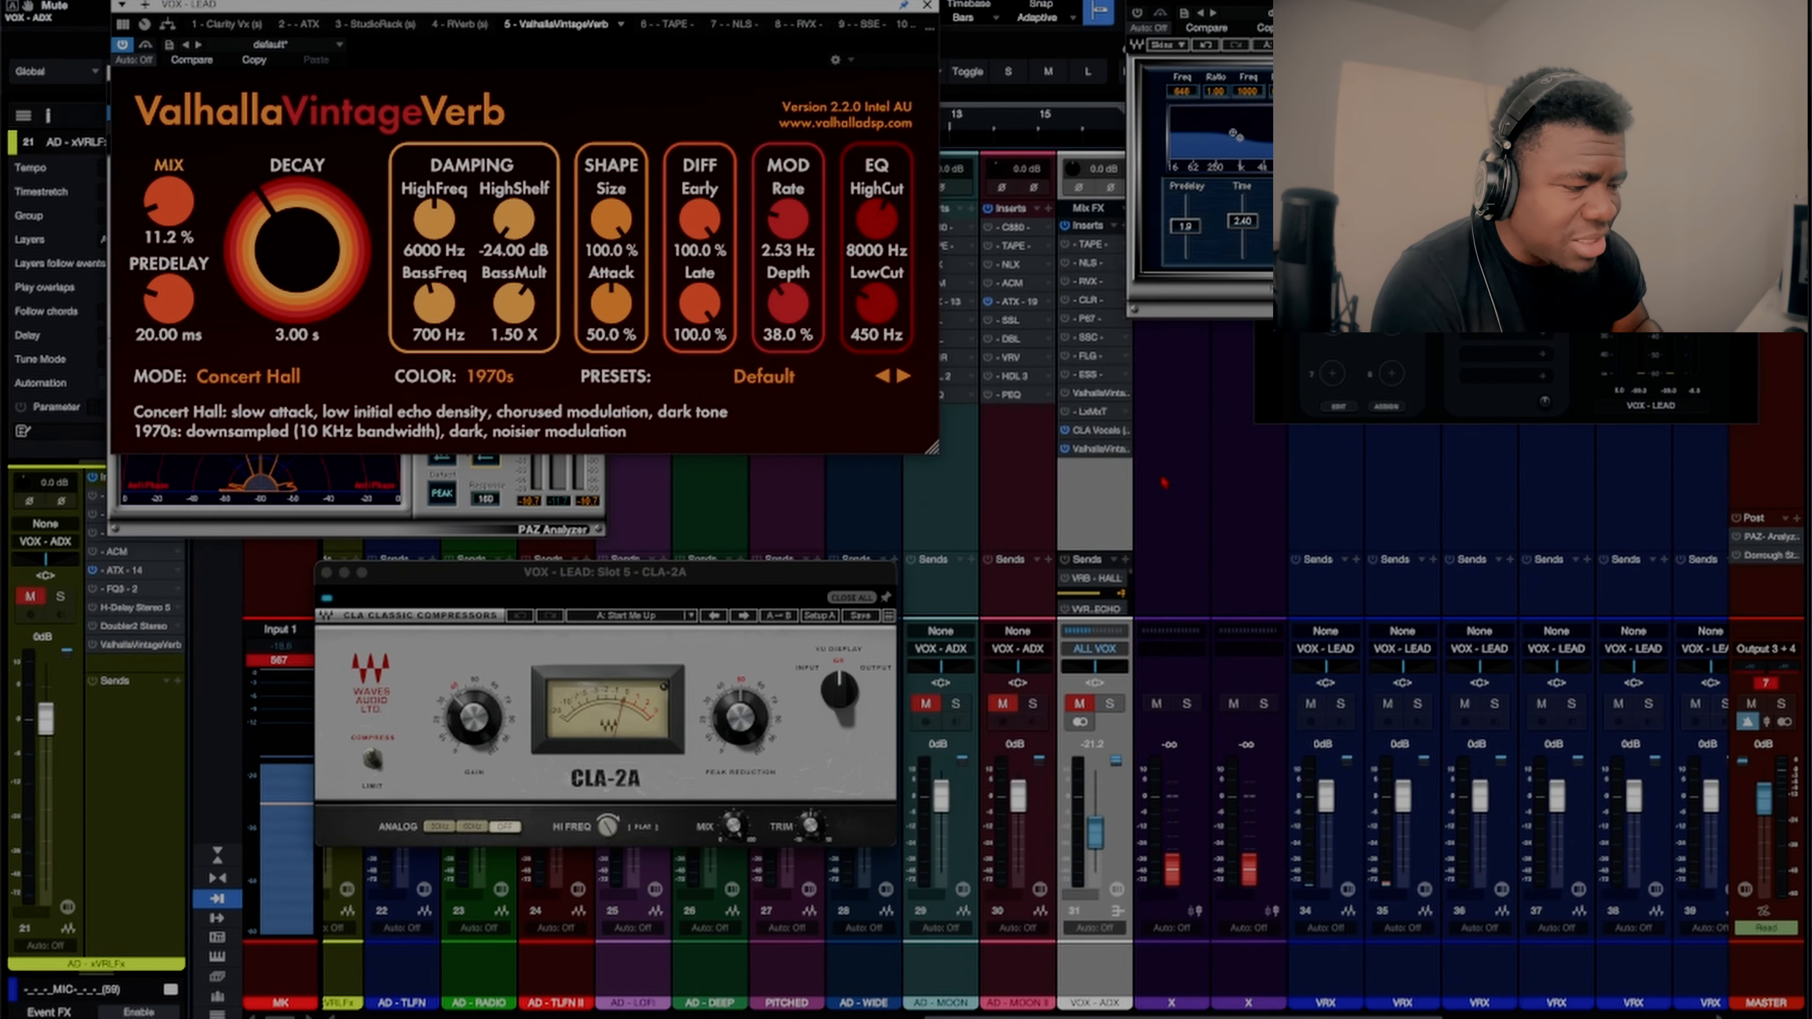
Step: Toggle the RVerb and ValhallaVintageVerb inserts on VOX - LEAD to compare the vocal with and without reverb
scroll(1164, 483, "right", 8)
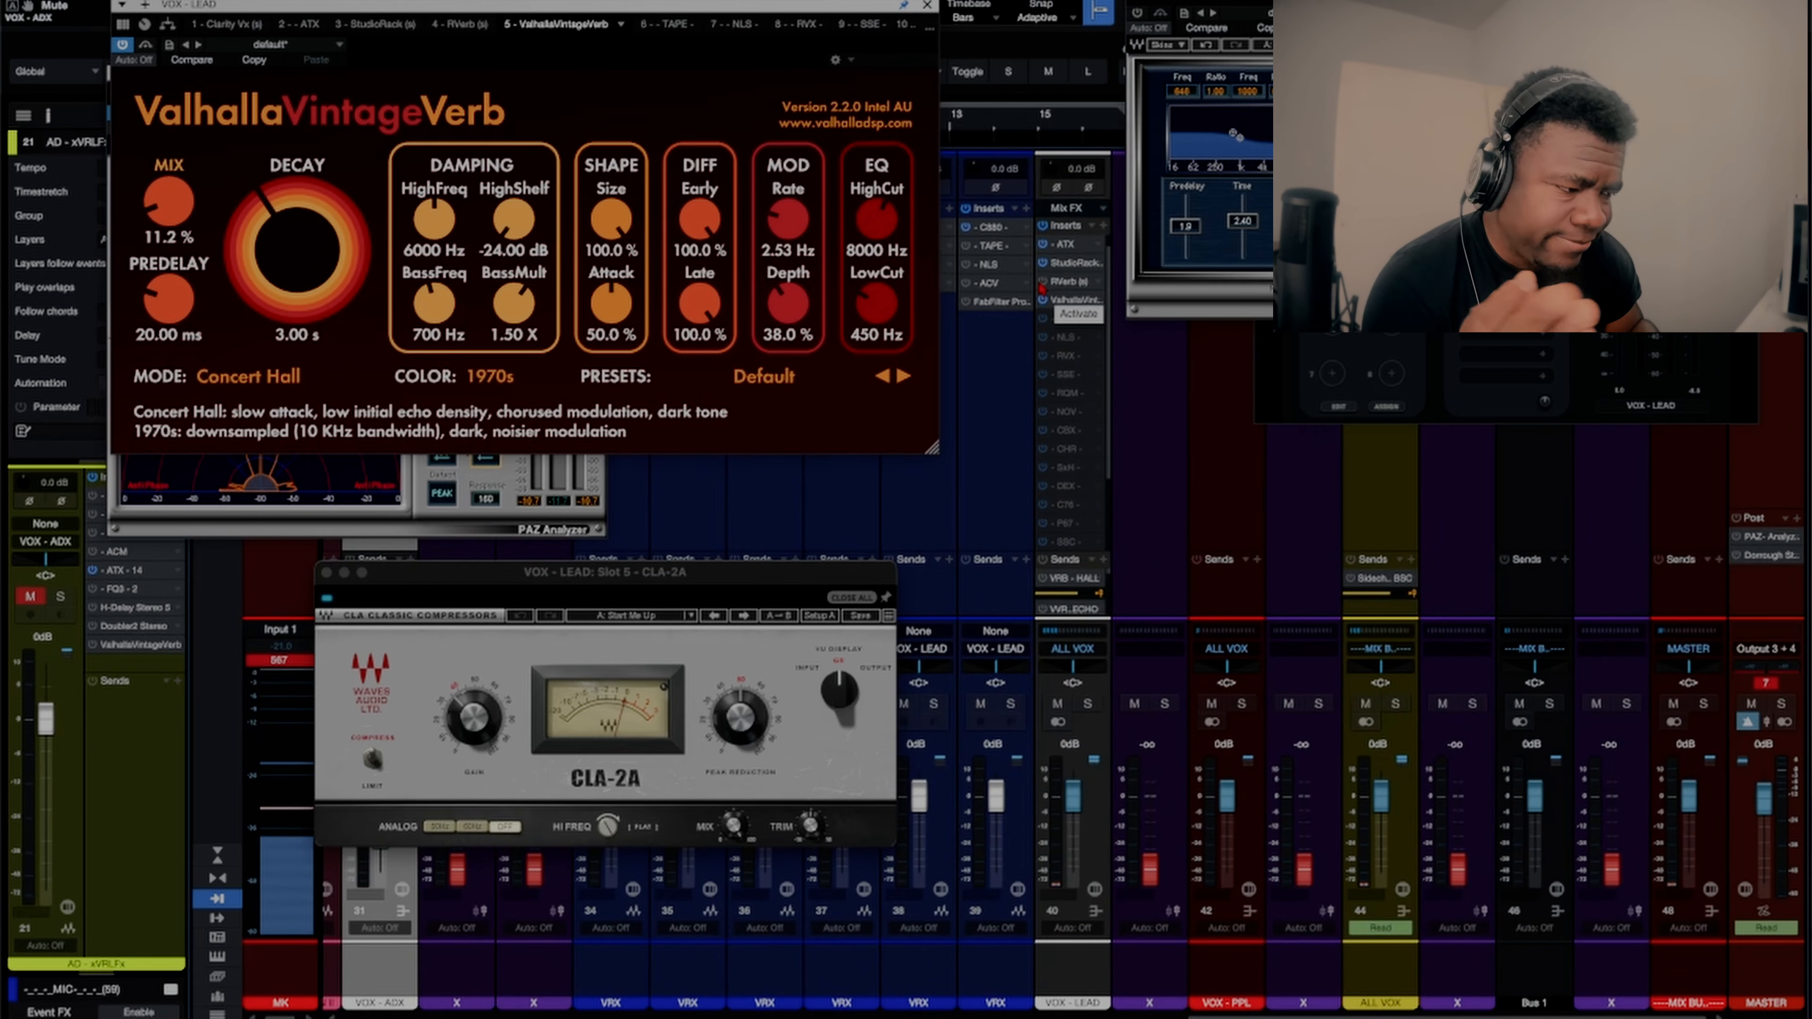
left_click(1043, 282)
left_click(1044, 301)
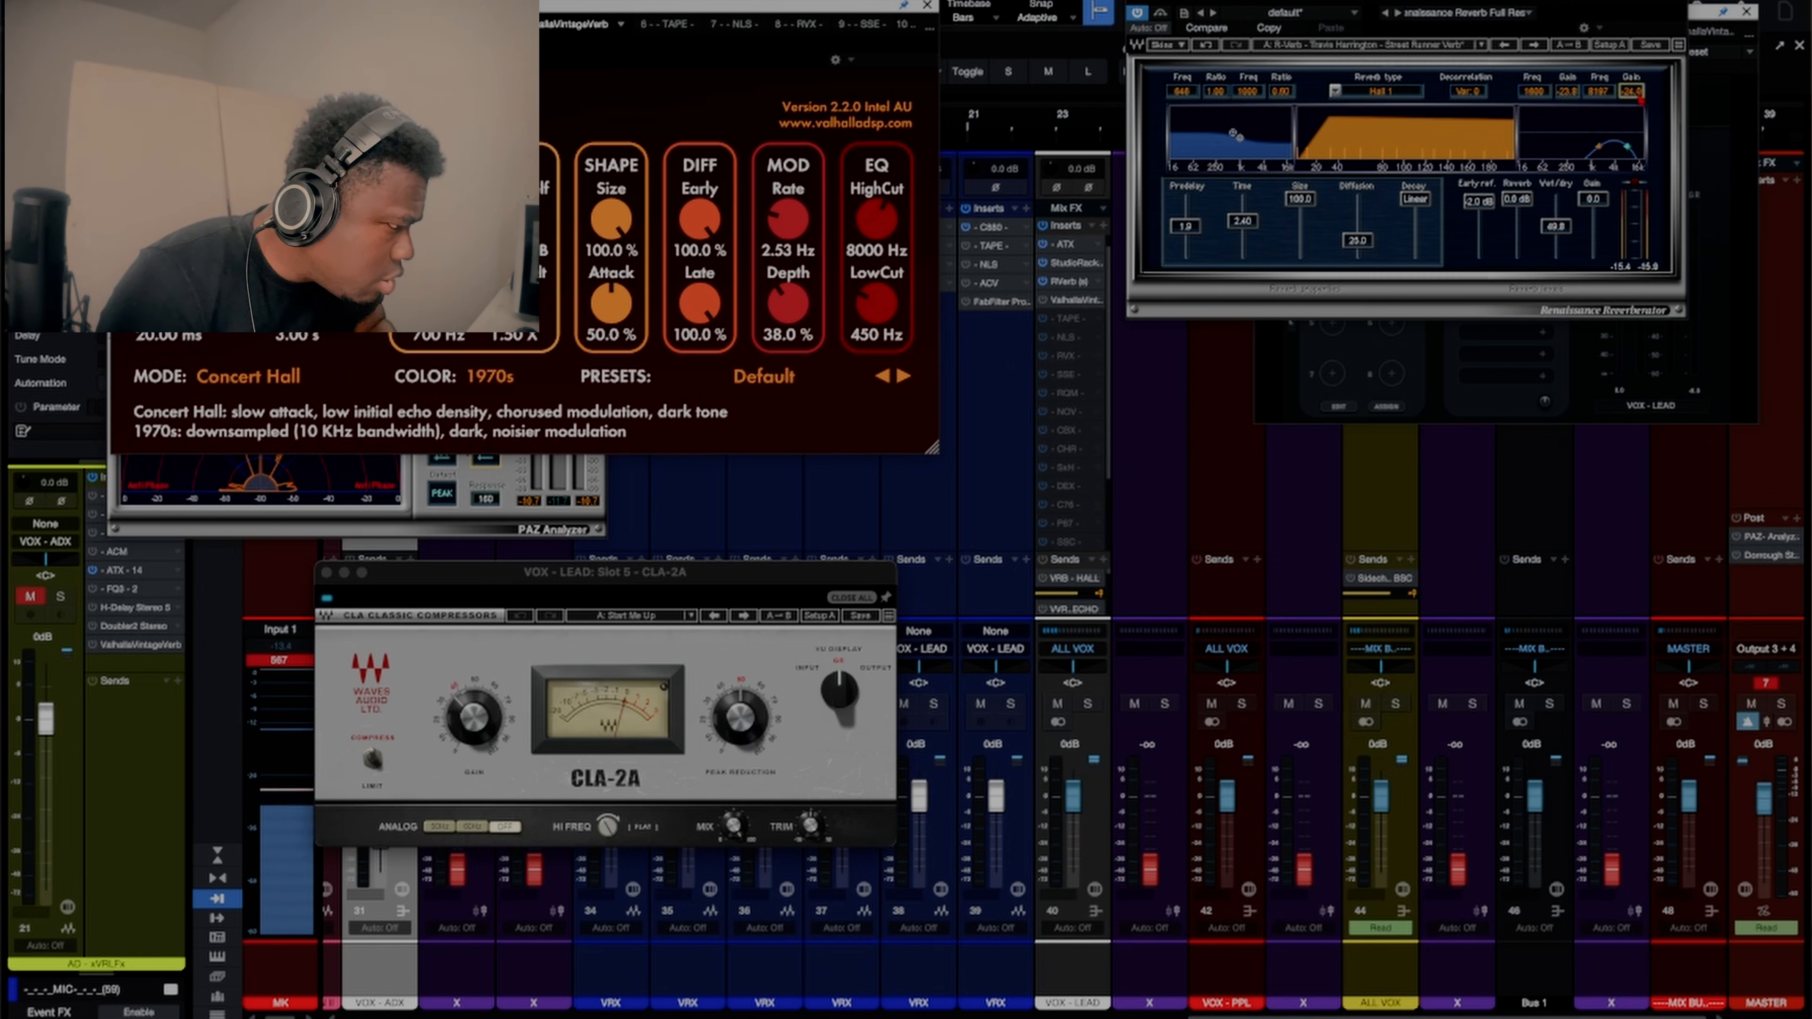
Step: Lower RVerb's low EQ band gain to -24.0, and reload the Street Runner Verb preset
left_click_drag(1567, 91, 1567, 151)
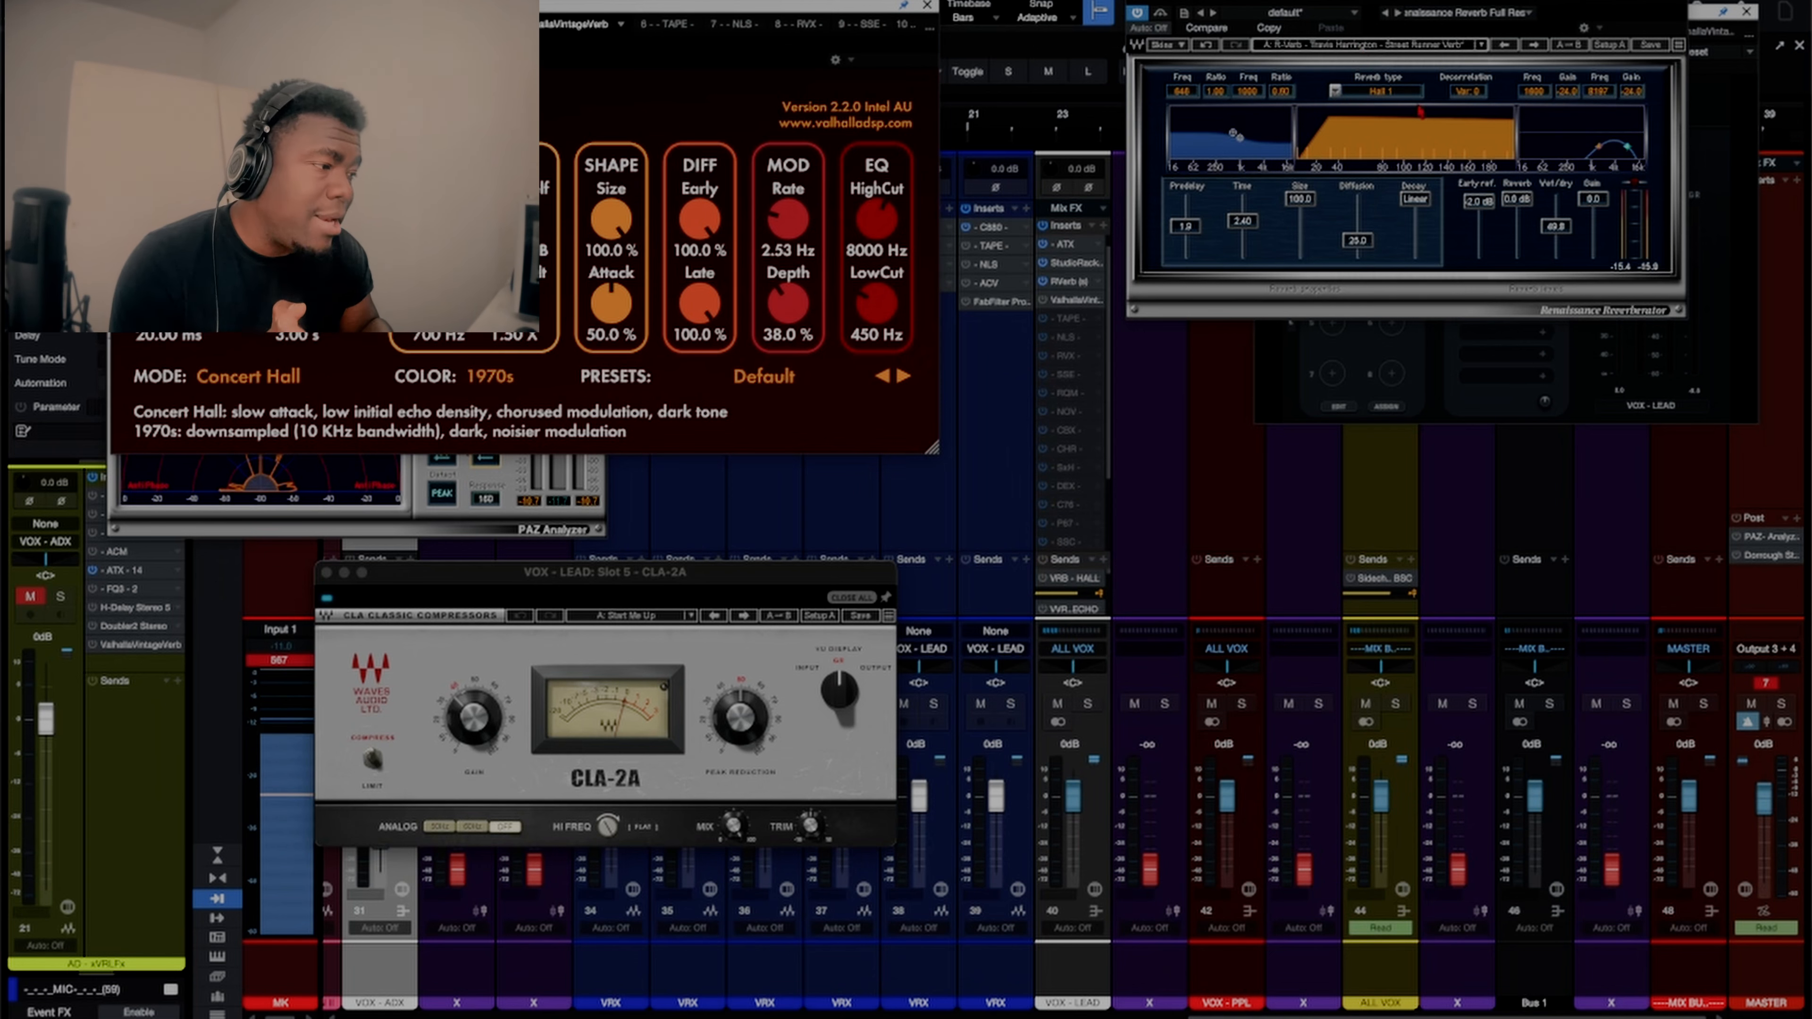
left_click(1361, 44)
left_click(1413, 245)
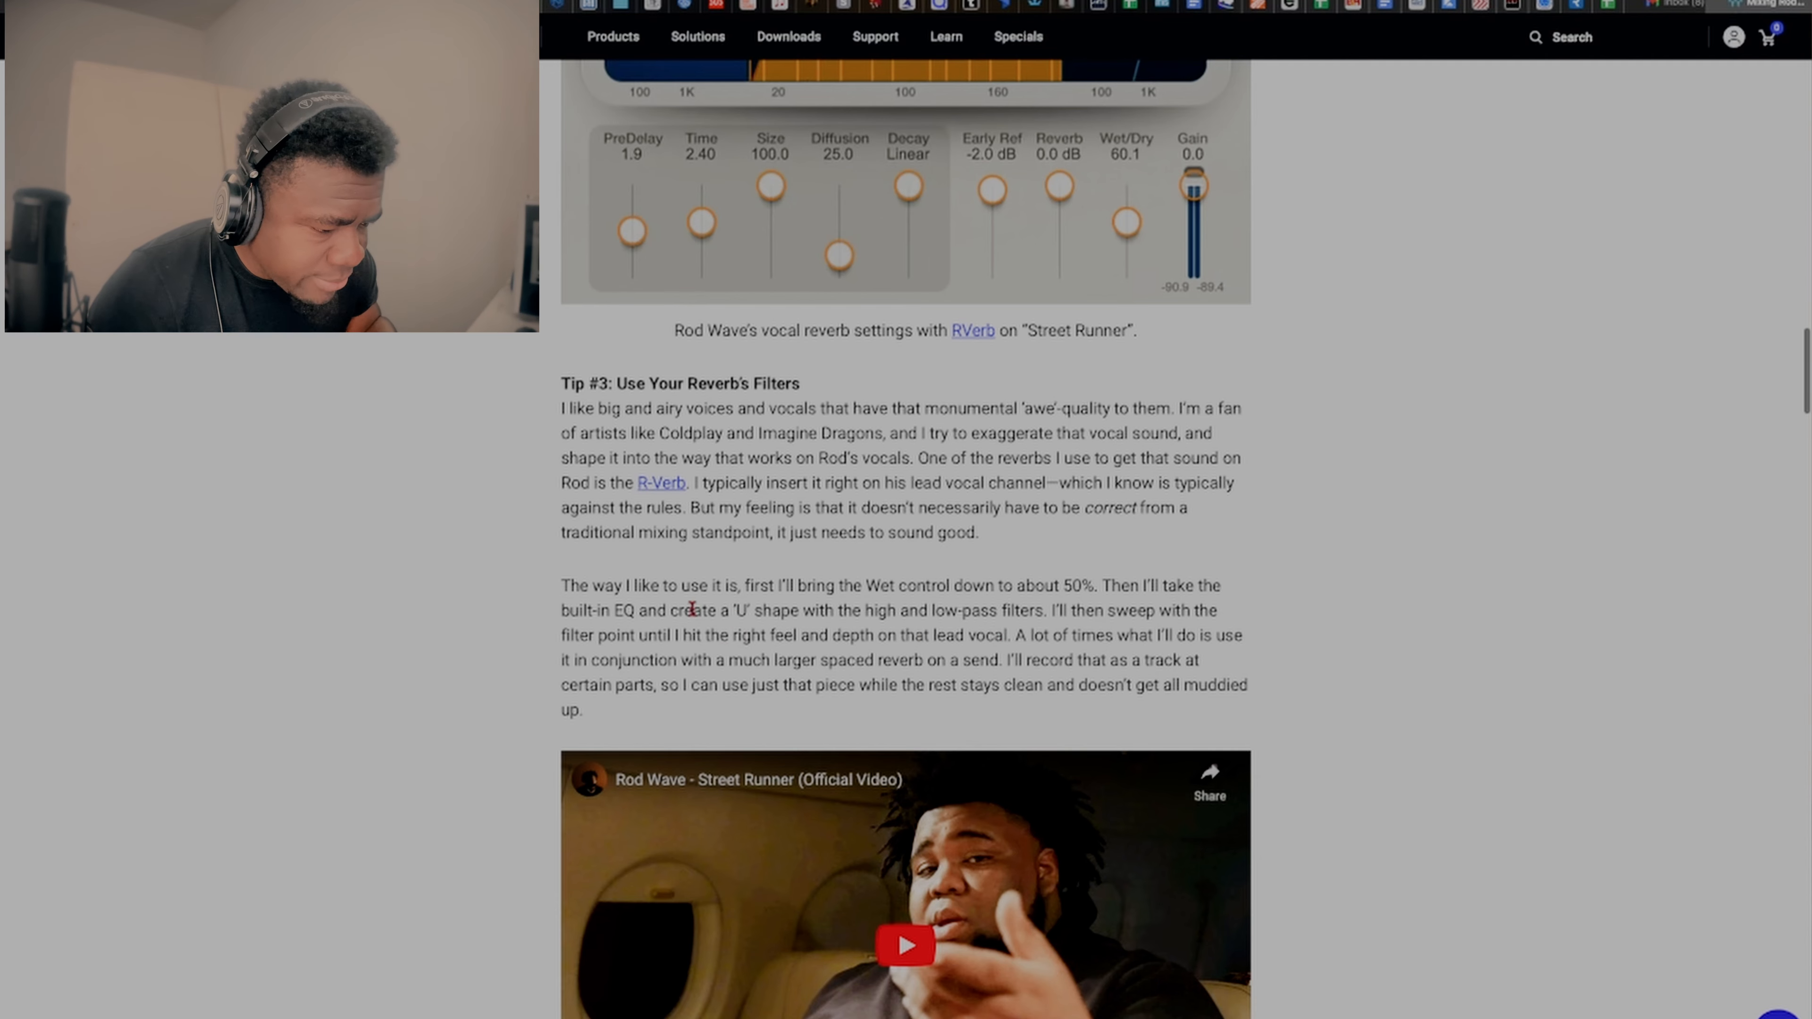
Step: Highlight the article's 'U'-shape filter tip, and set RVerb's high EQ band to 20938 Hz with -24.0 gain
left_click_drag(677, 613, 1051, 610)
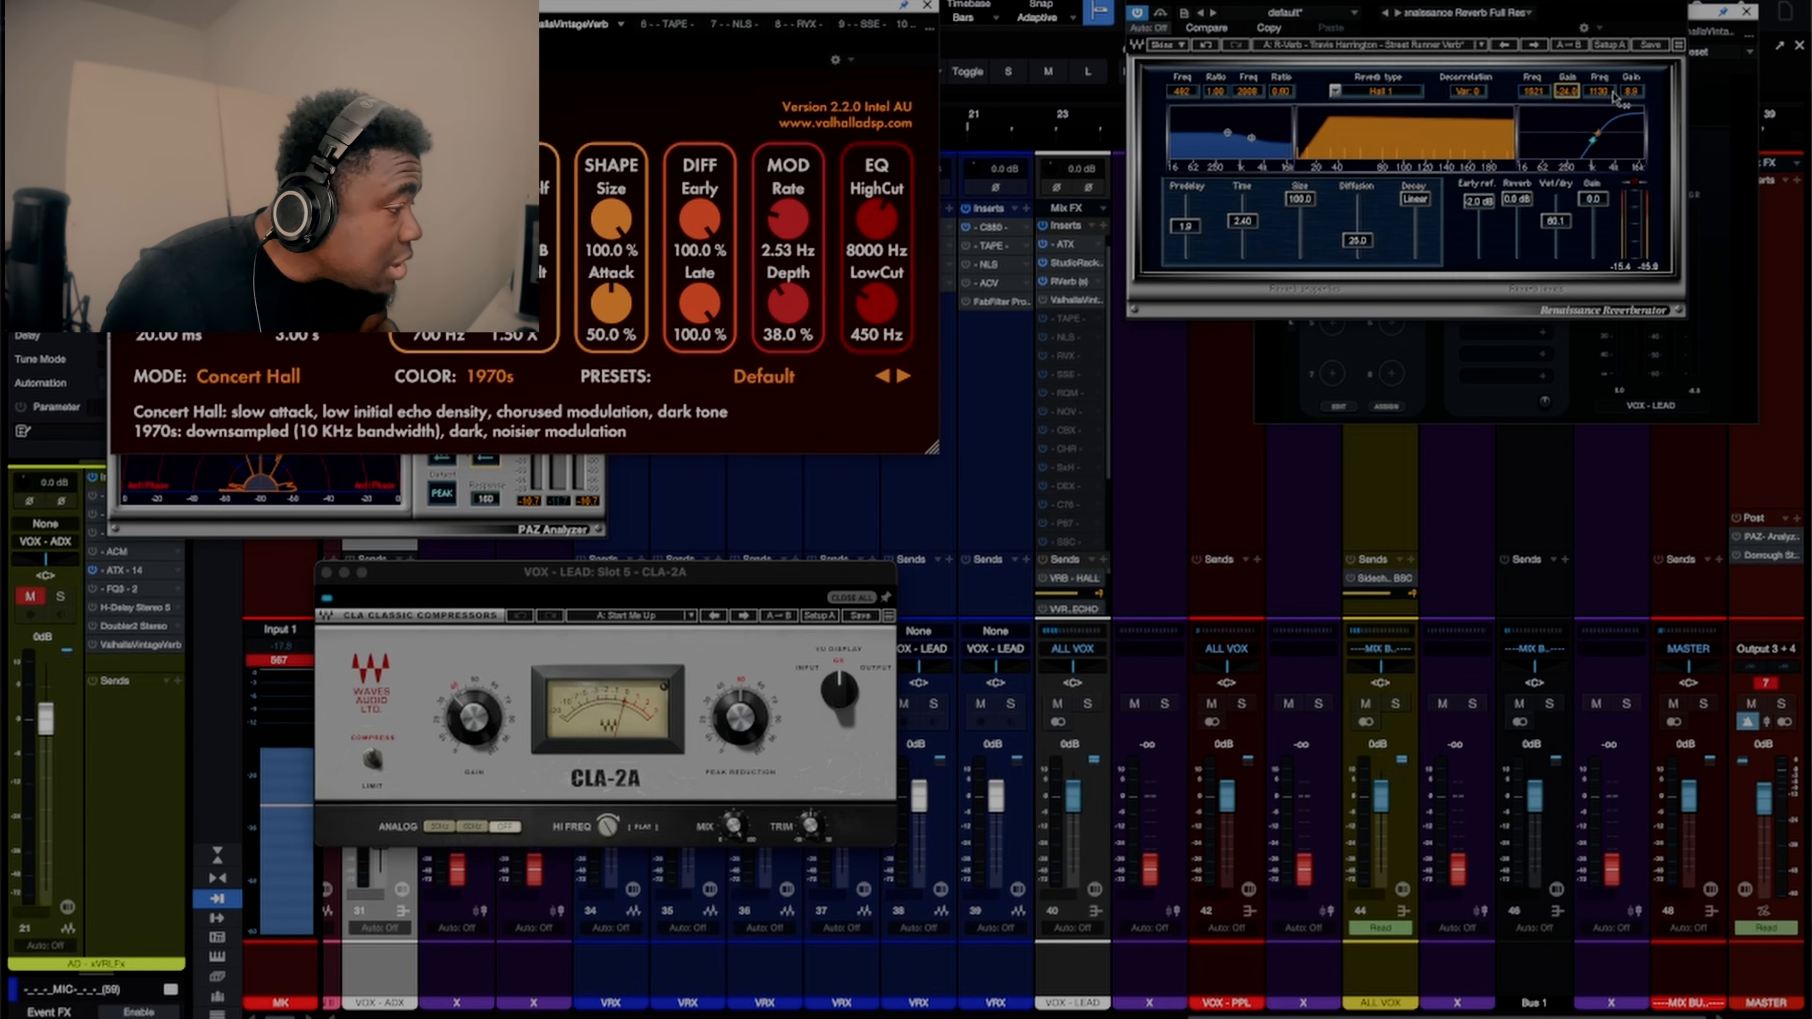
left_click_drag(1604, 92, 1604, 43)
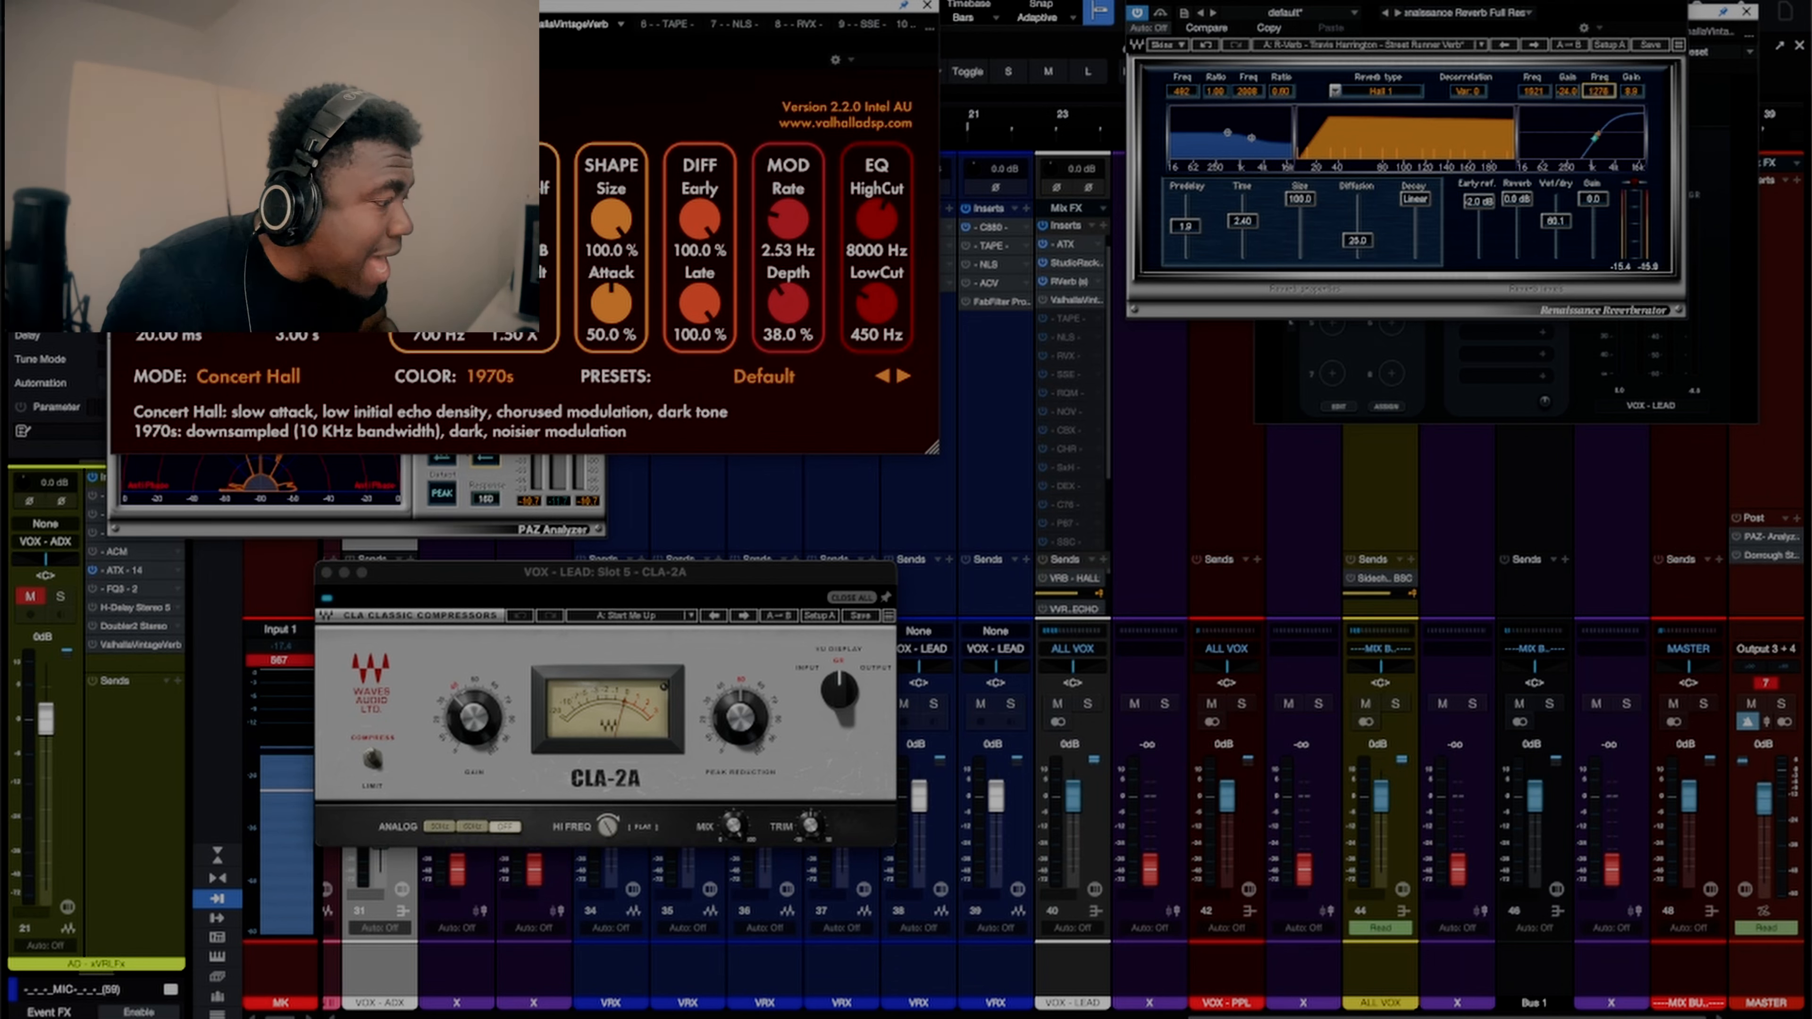
left_click(1632, 91)
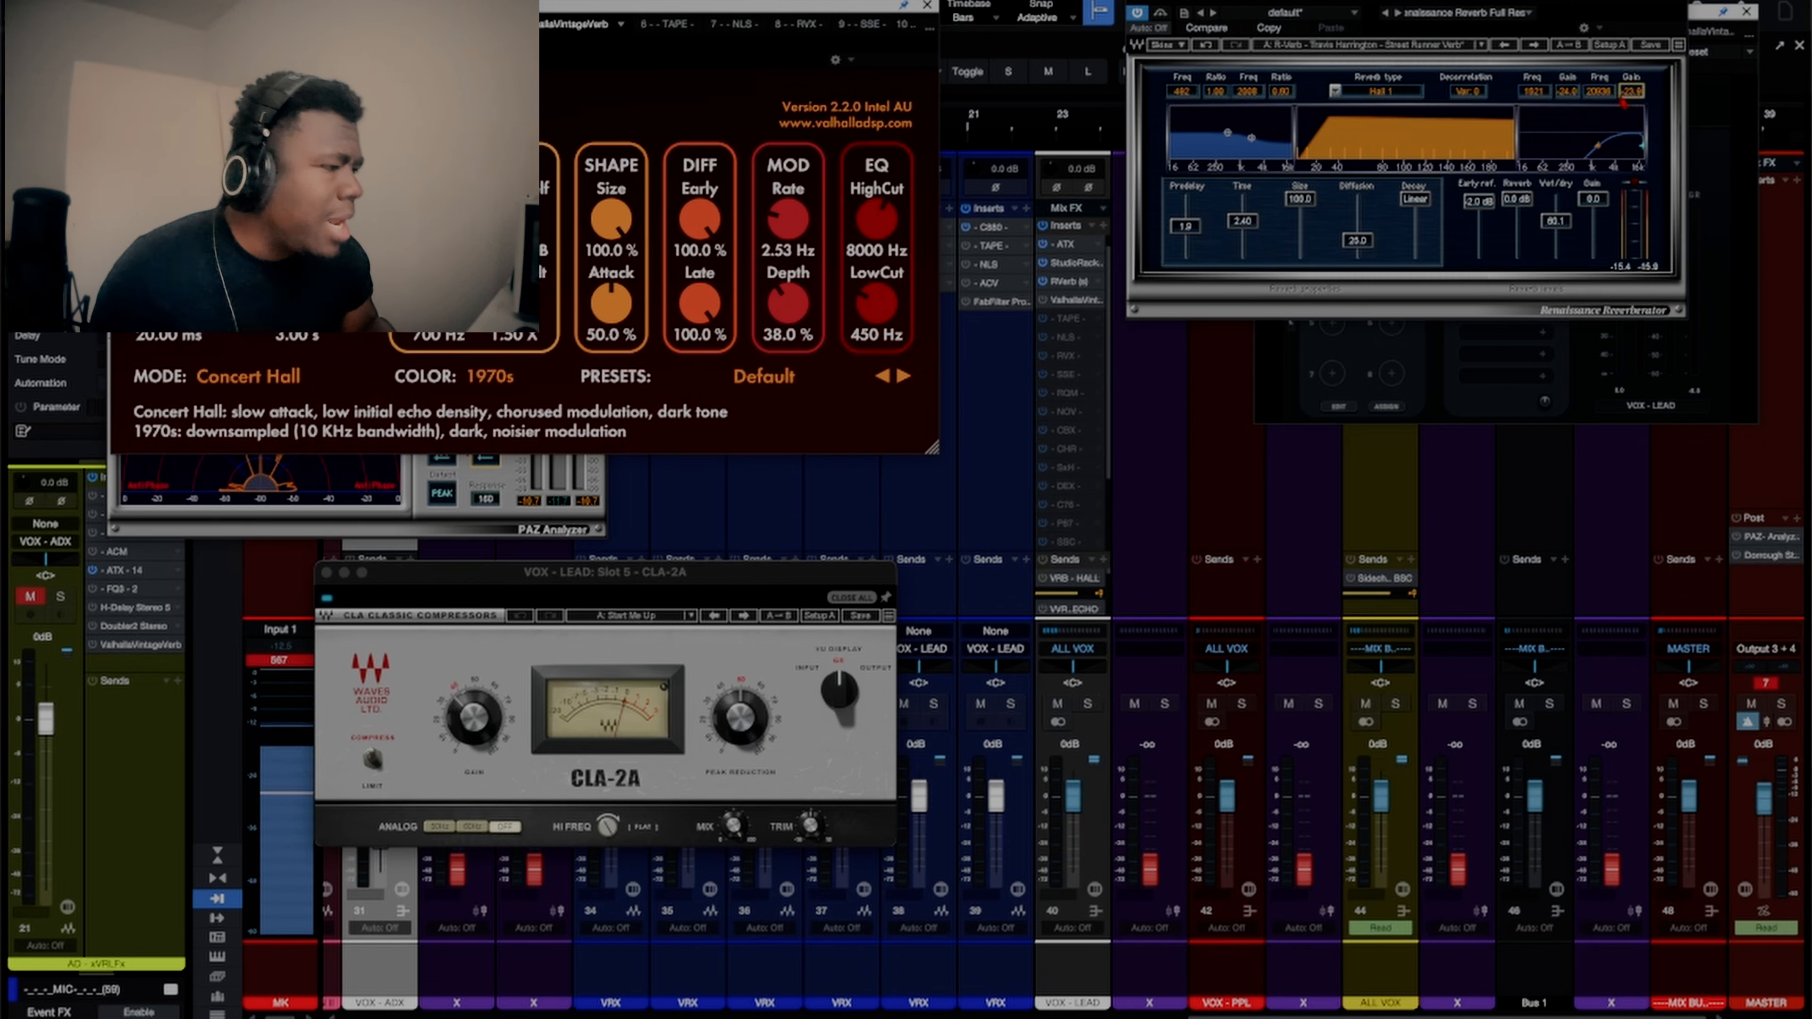
left_click_drag(1599, 91, 1599, 84)
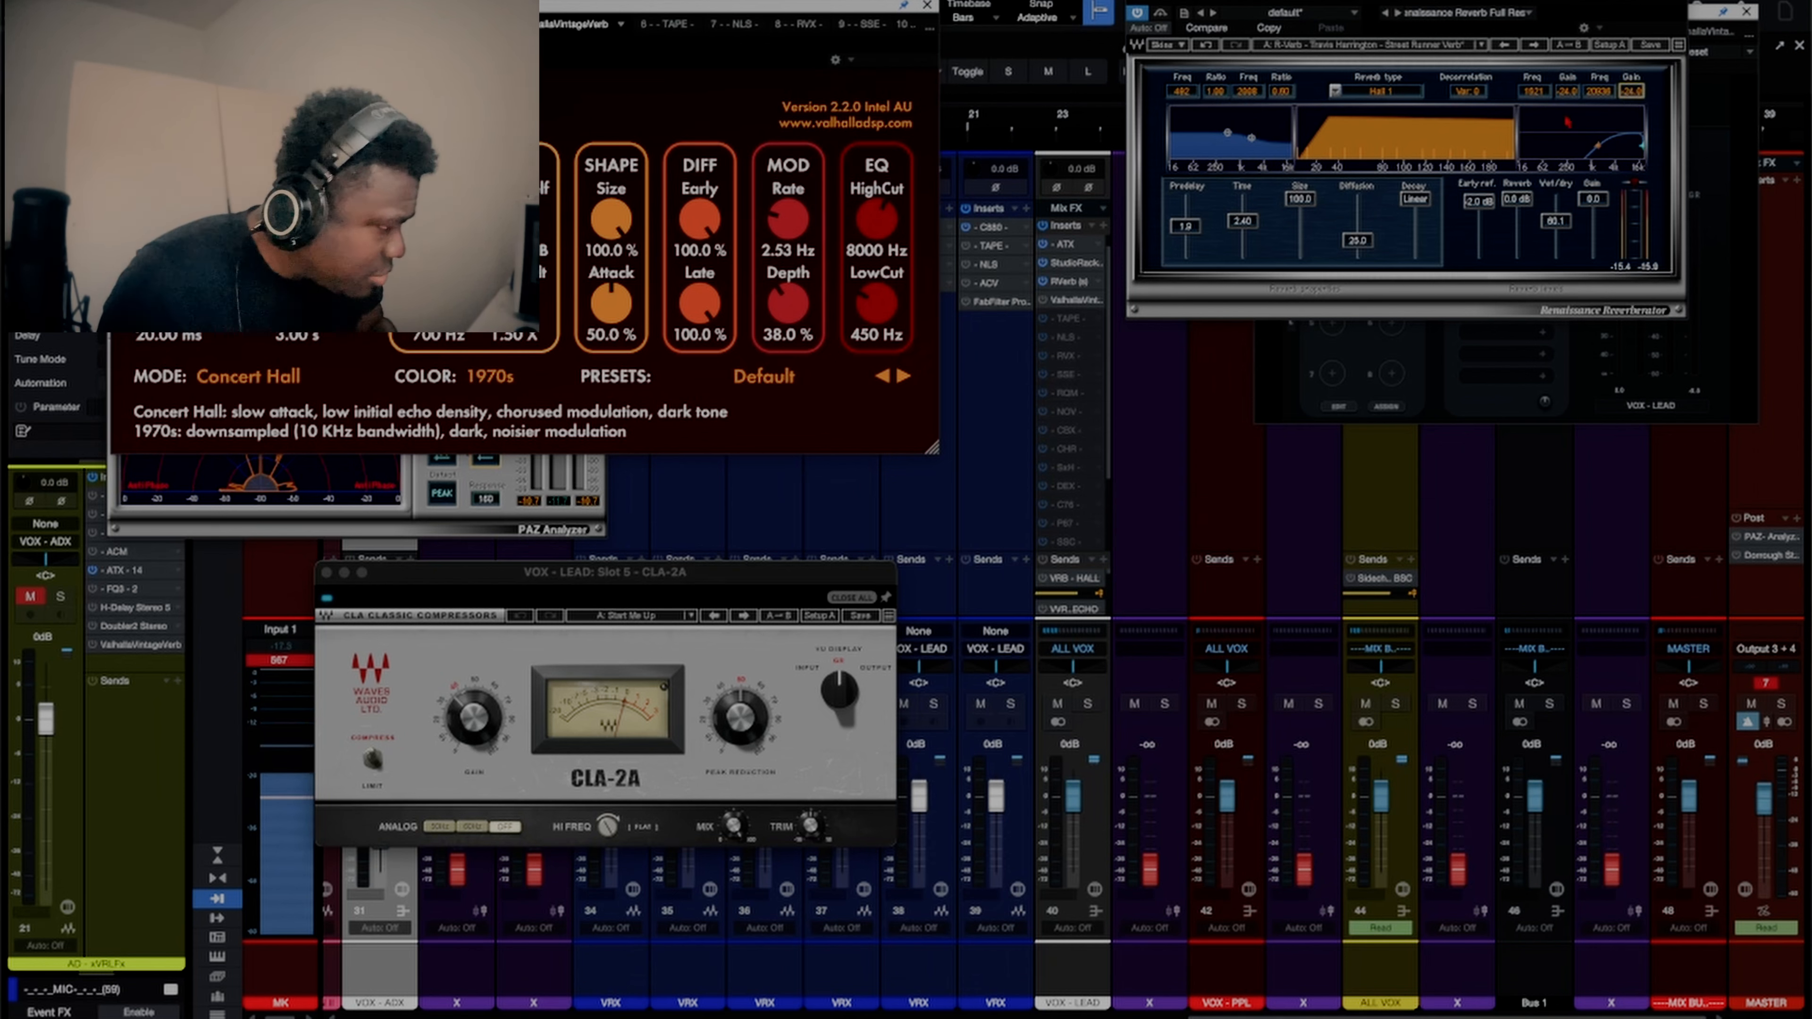
Step: Try RVerb's high EQ band at 1495 Hz with 12.0 gain, and return it to -24.0 gain around 11886 Hz
left_click_drag(1599, 90, 1599, 96)
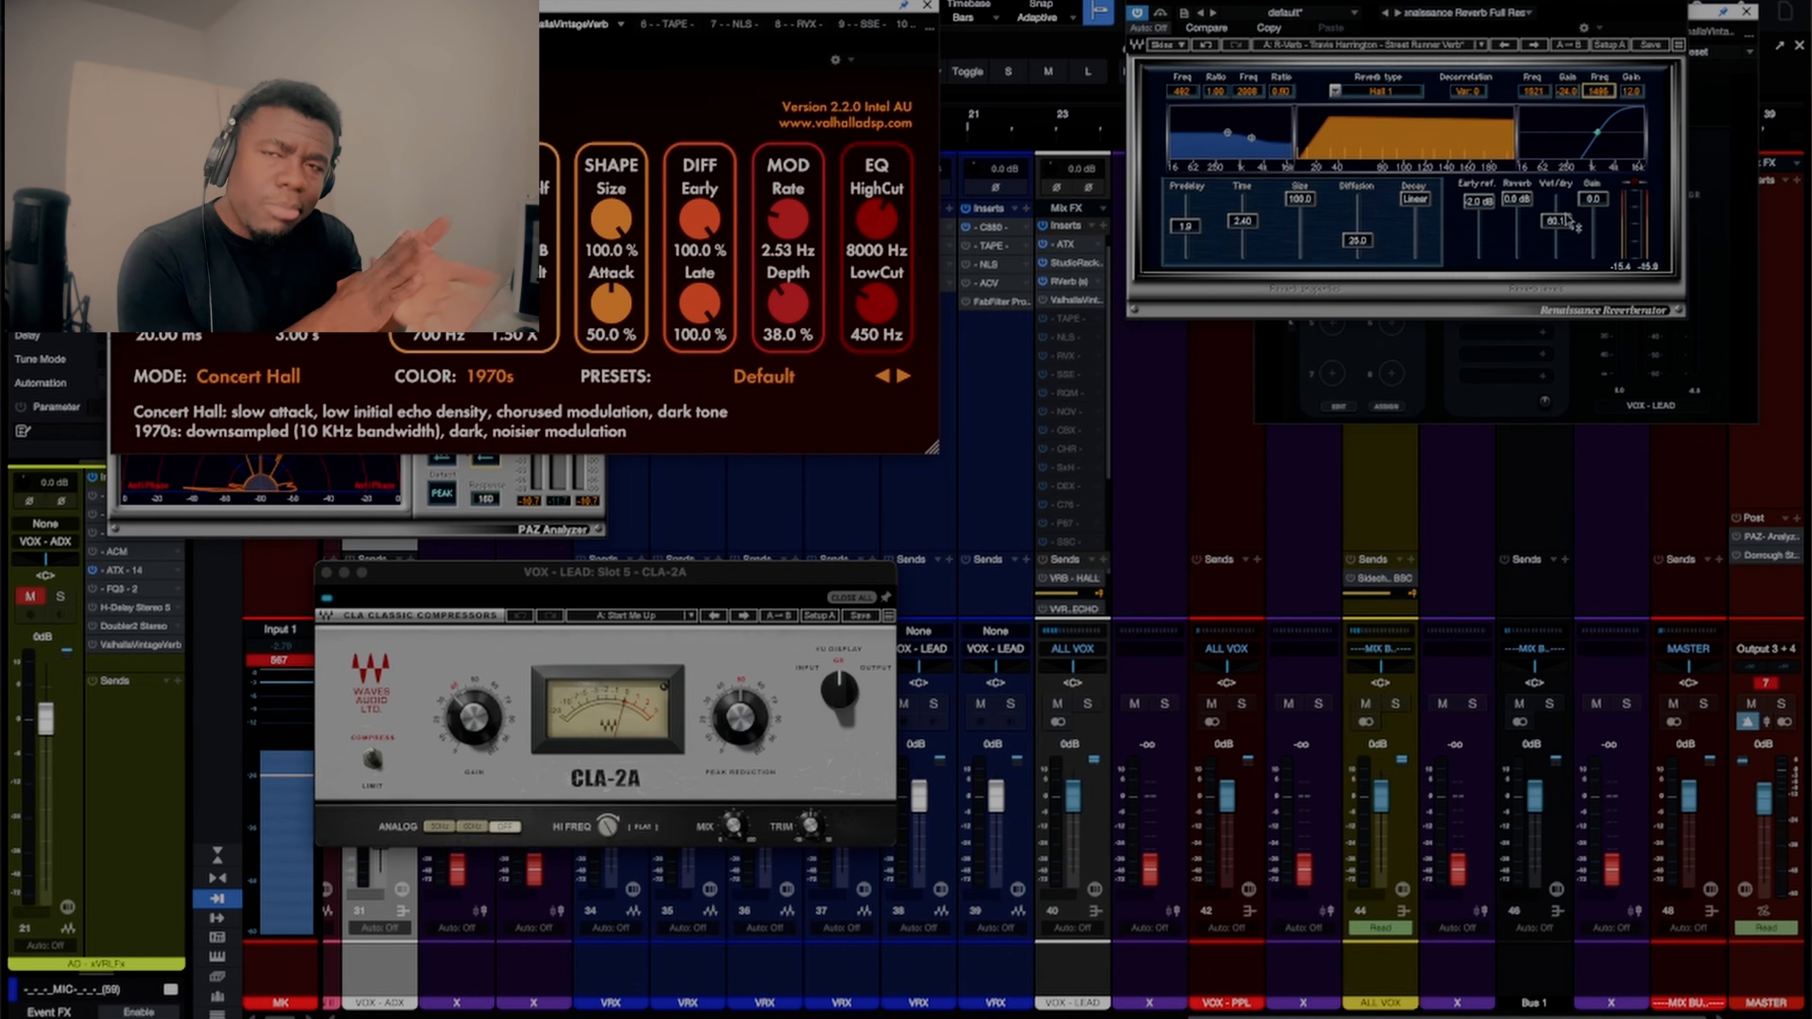
left_click_drag(1598, 225, 1629, 226)
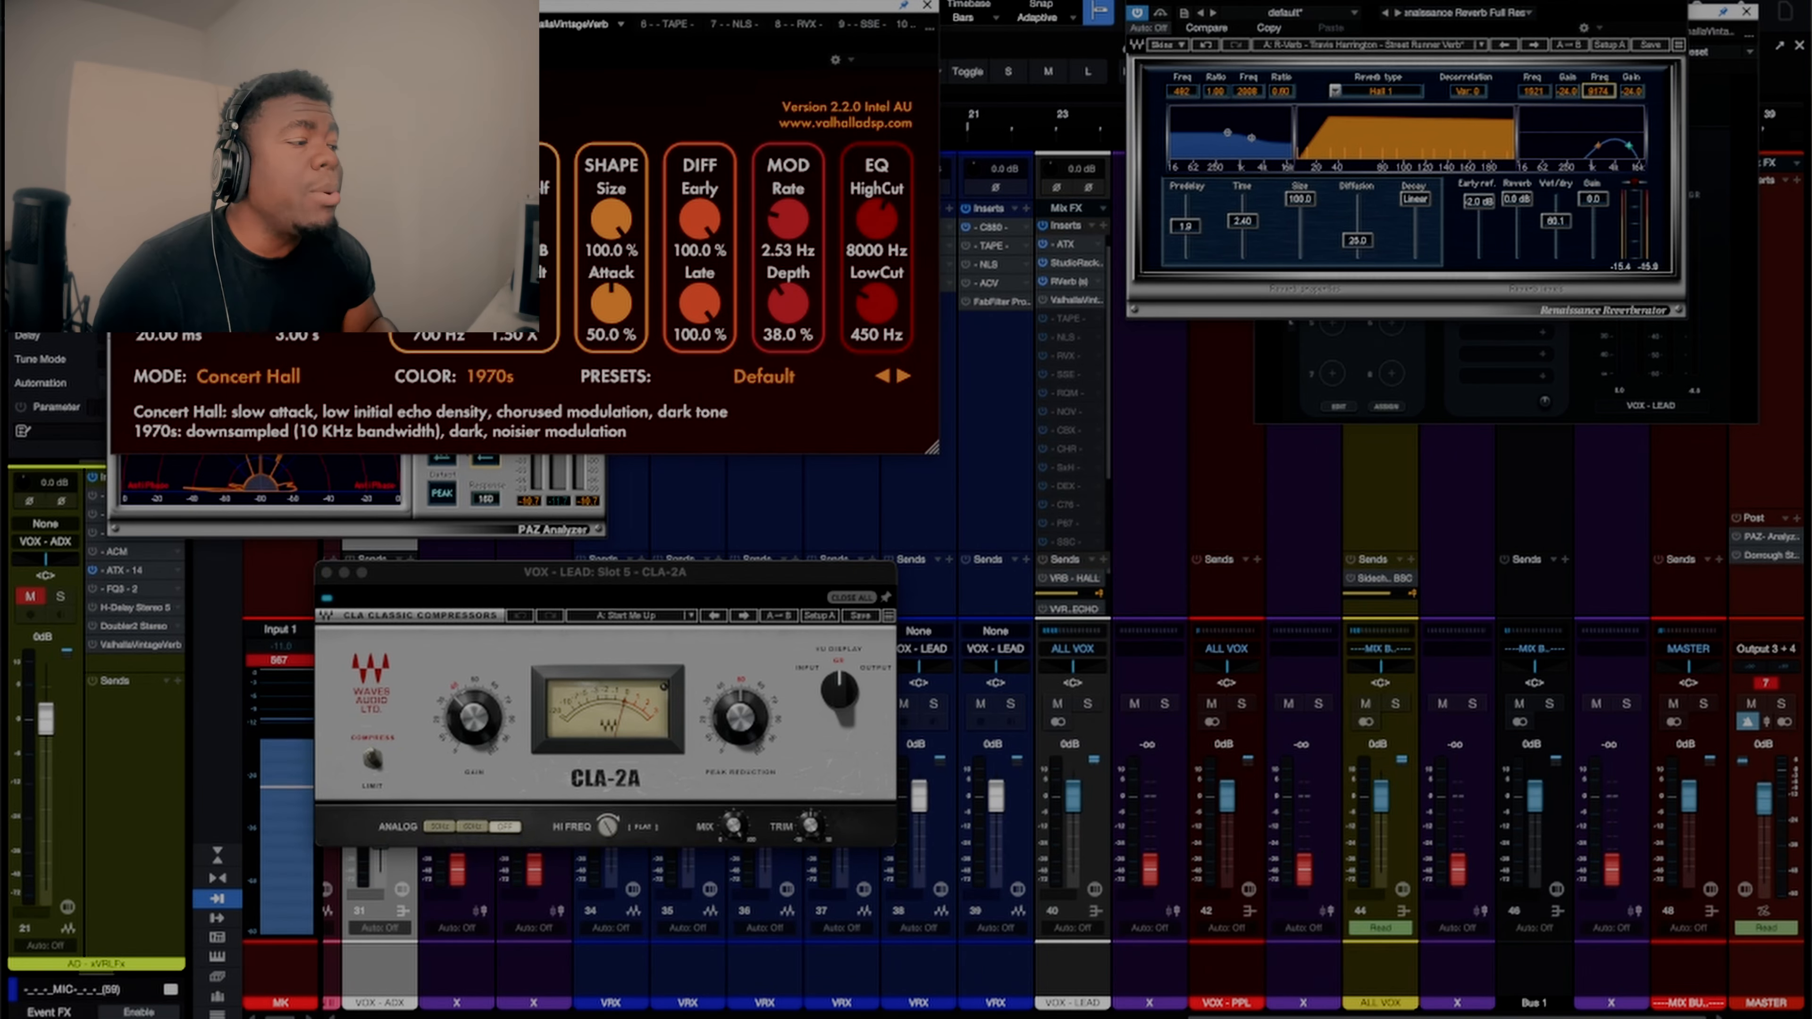
left_click_drag(1634, 145, 1643, 145)
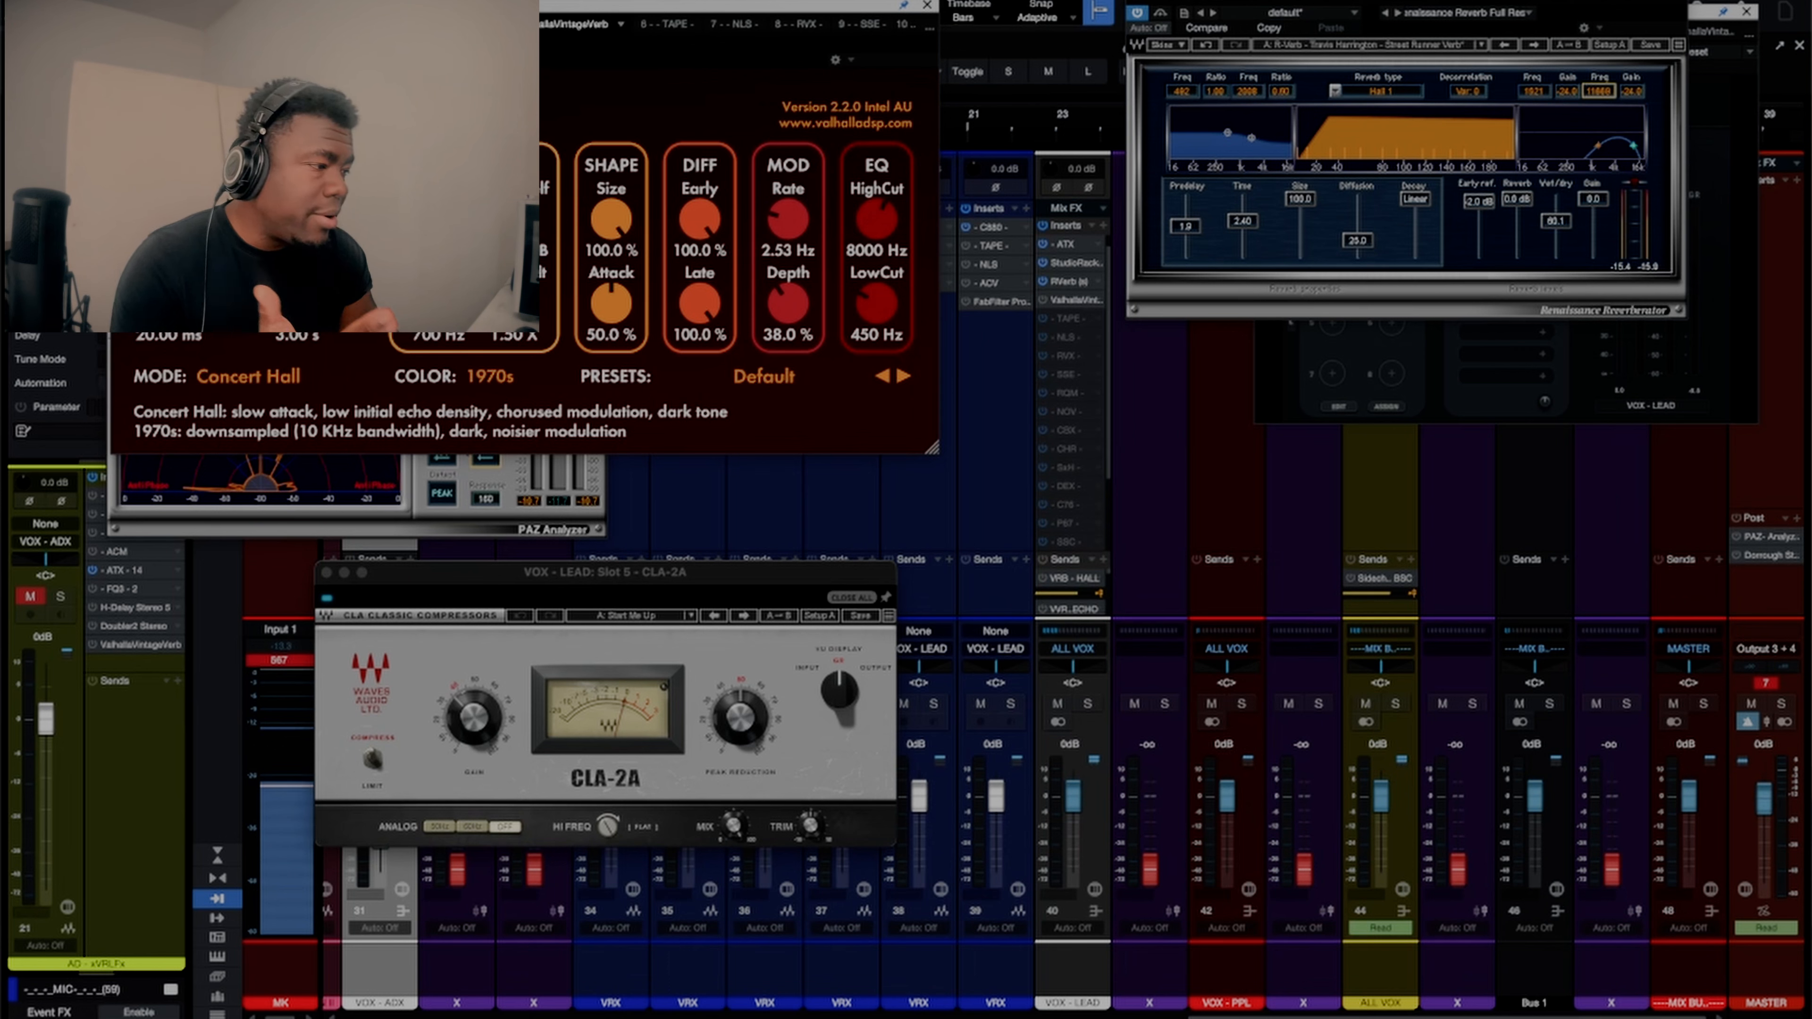
Step: Sweep RVerb's EQ filter points during playback, bringing the low band to about 880 Hz and the high band to 11920 Hz
left_click_drag(1532, 91, 1525, 88)
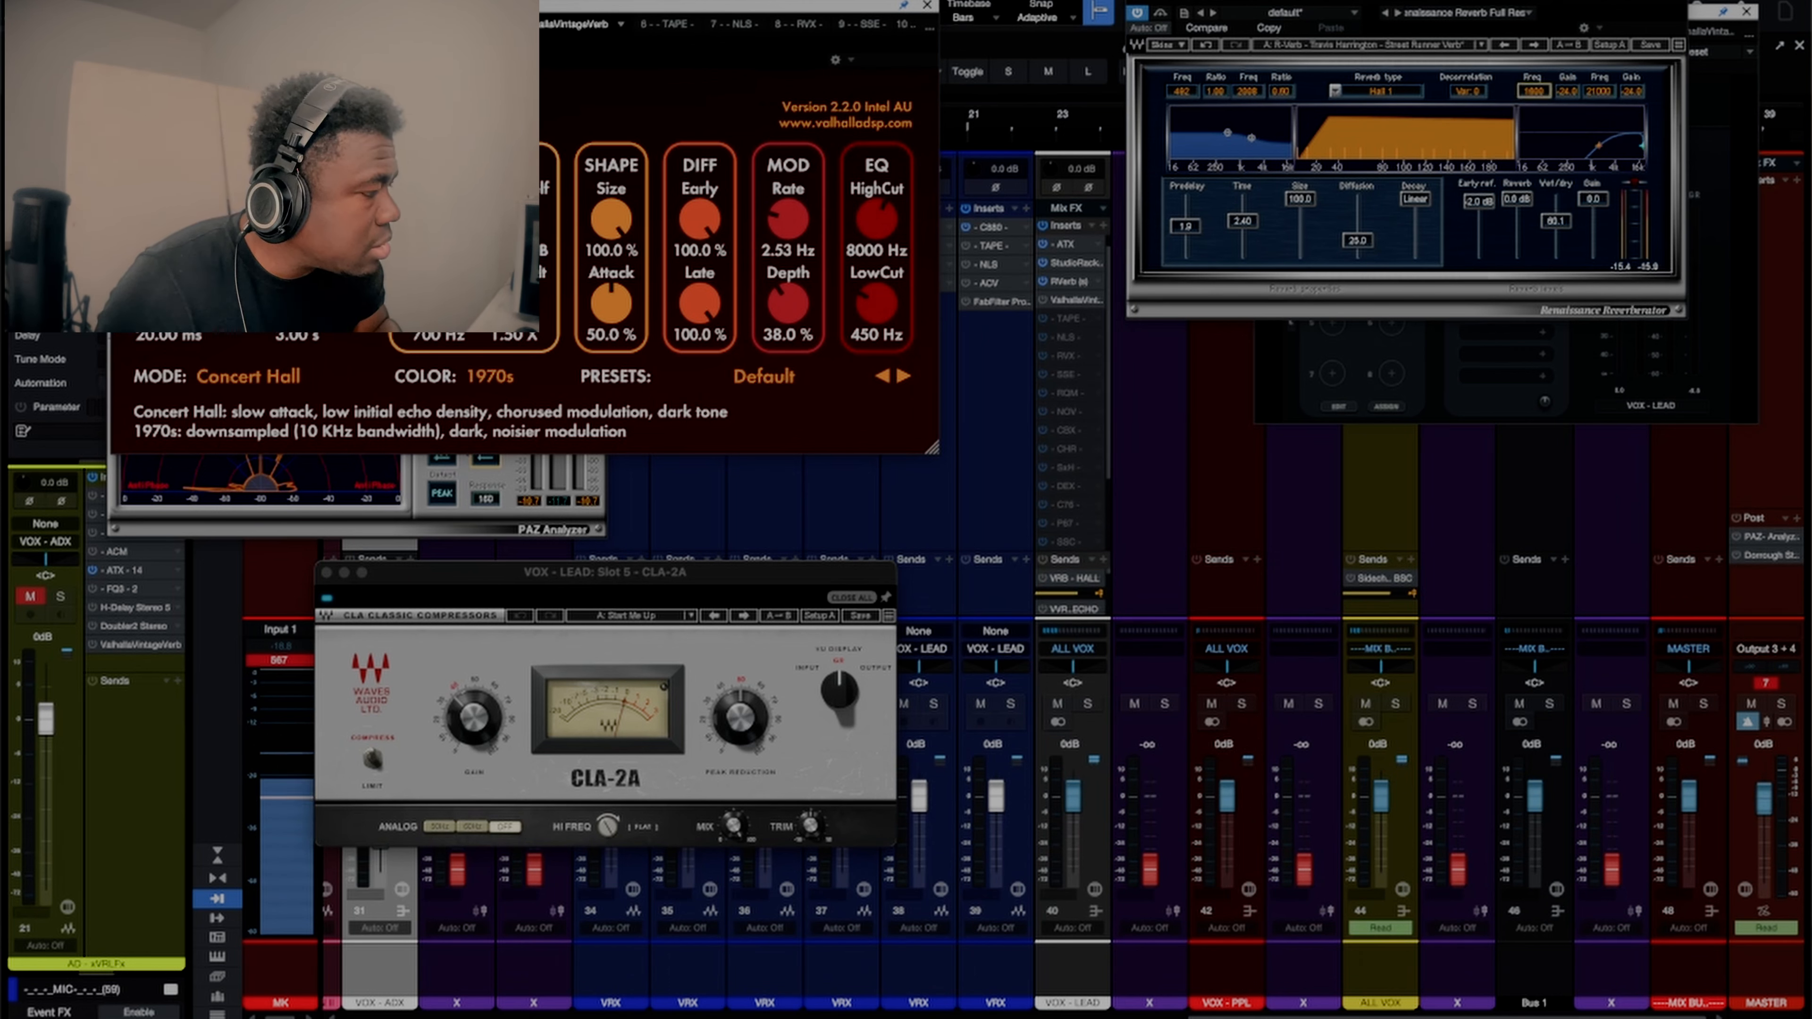
left_click(1525, 91)
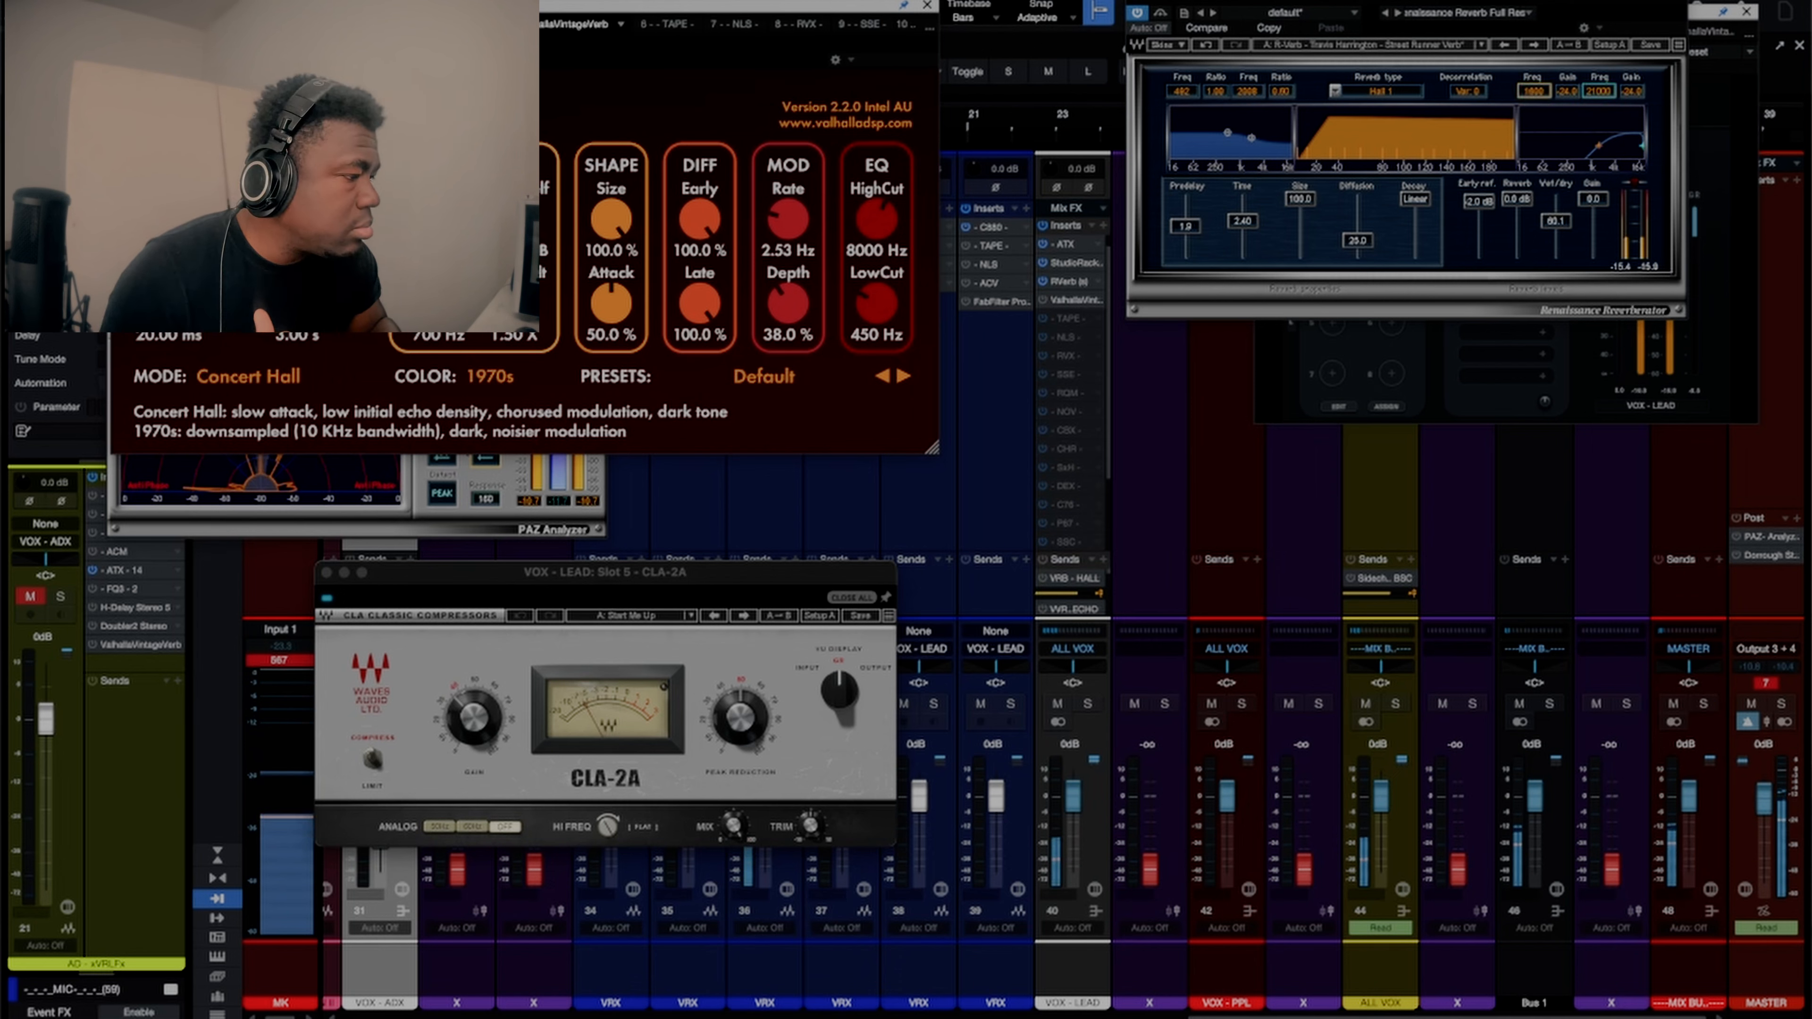
left_click_drag(1532, 95, 1607, 88)
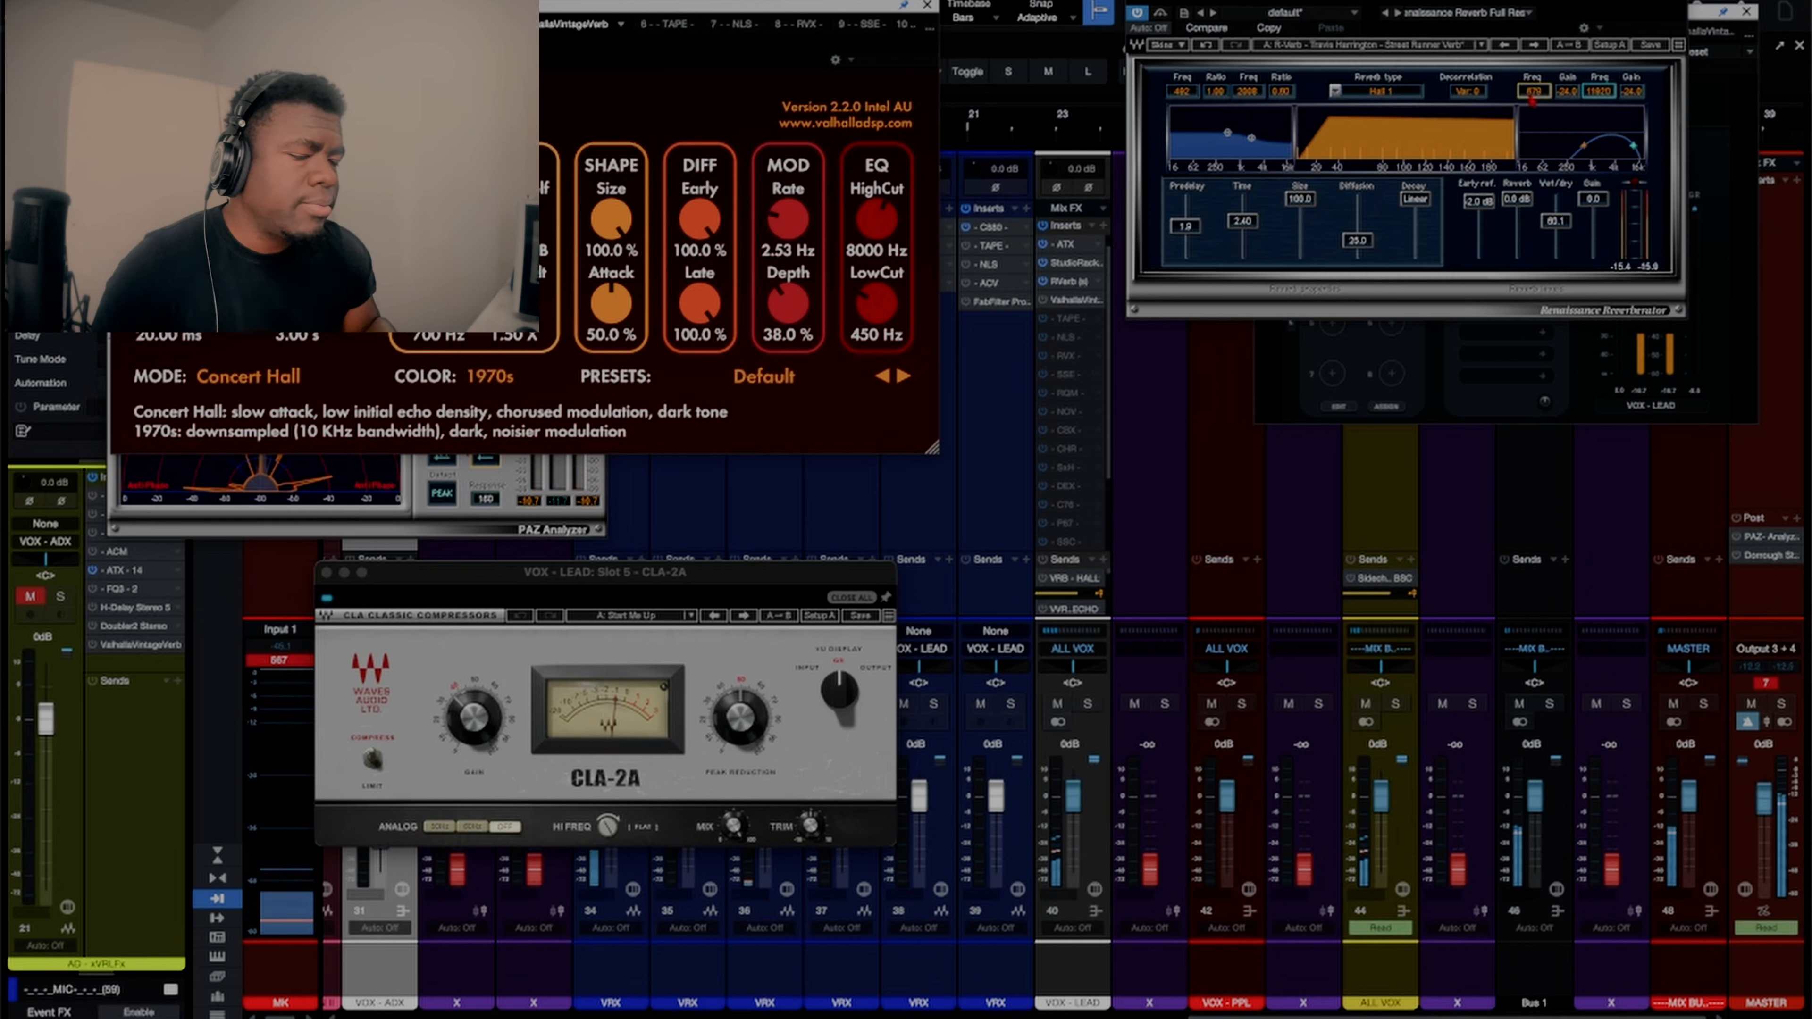